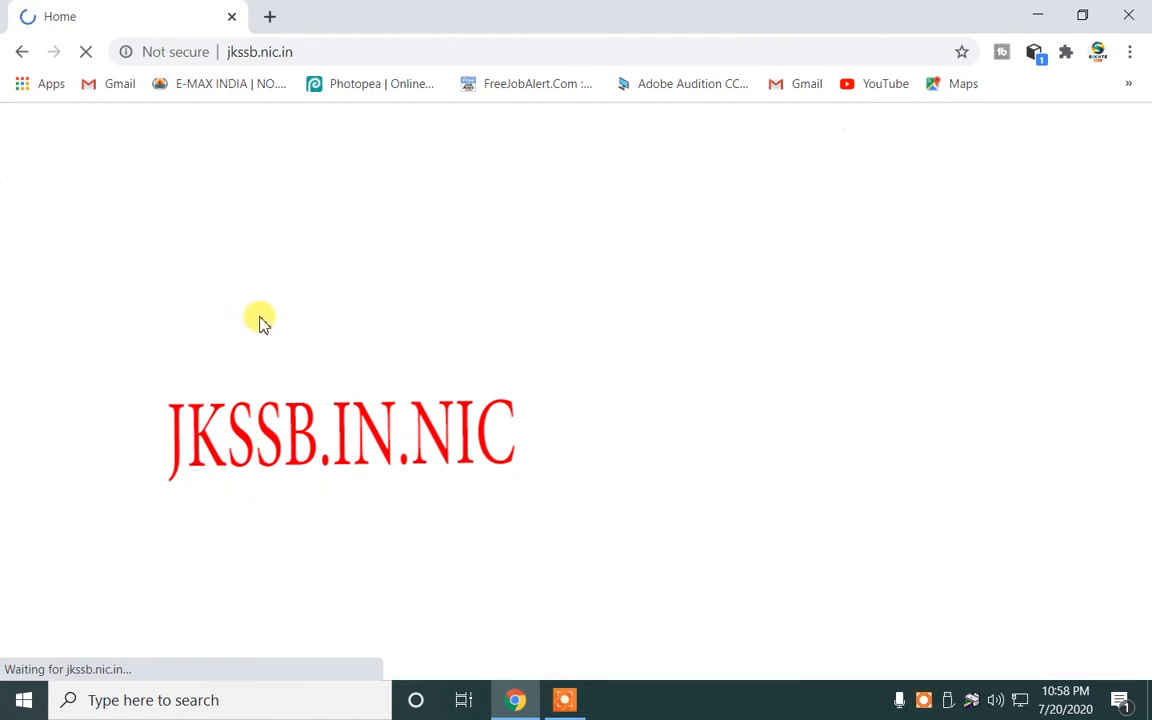
Open the online application portal from jkssb.nic.in and go to Candidate Registration on ssbjk.org.
scroll(22, 630, down, 1)
scroll(30, 610, down, 4)
scroll(38, 586, up, 2)
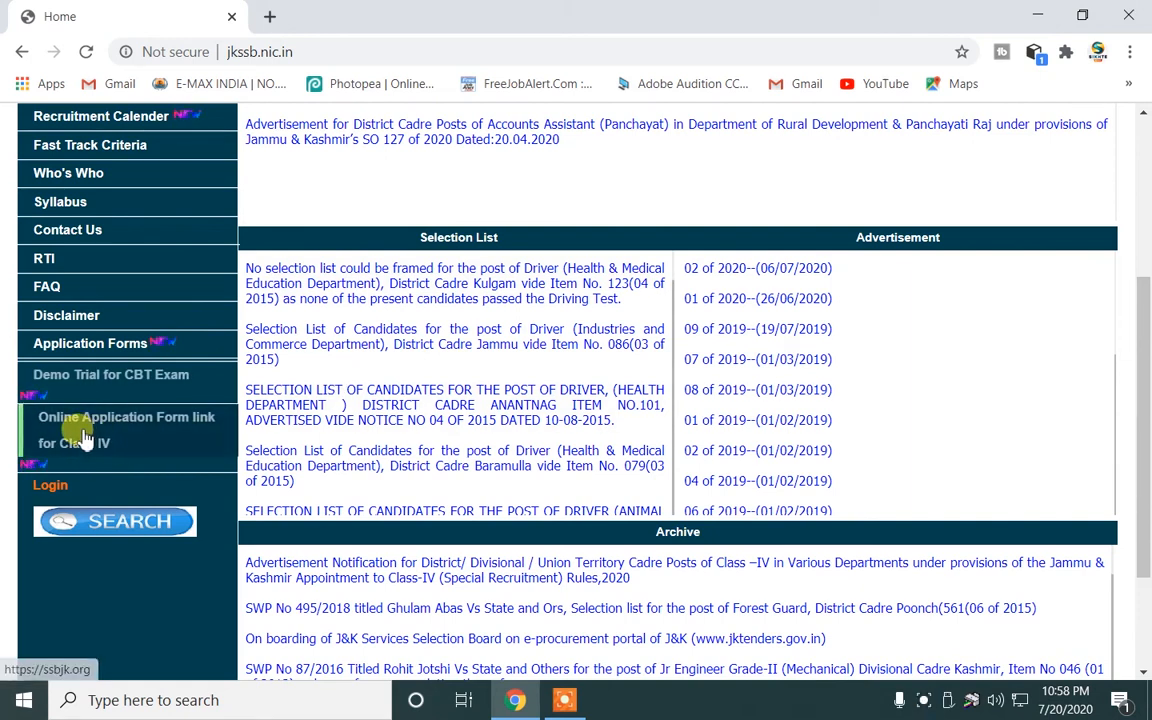
click(76, 430)
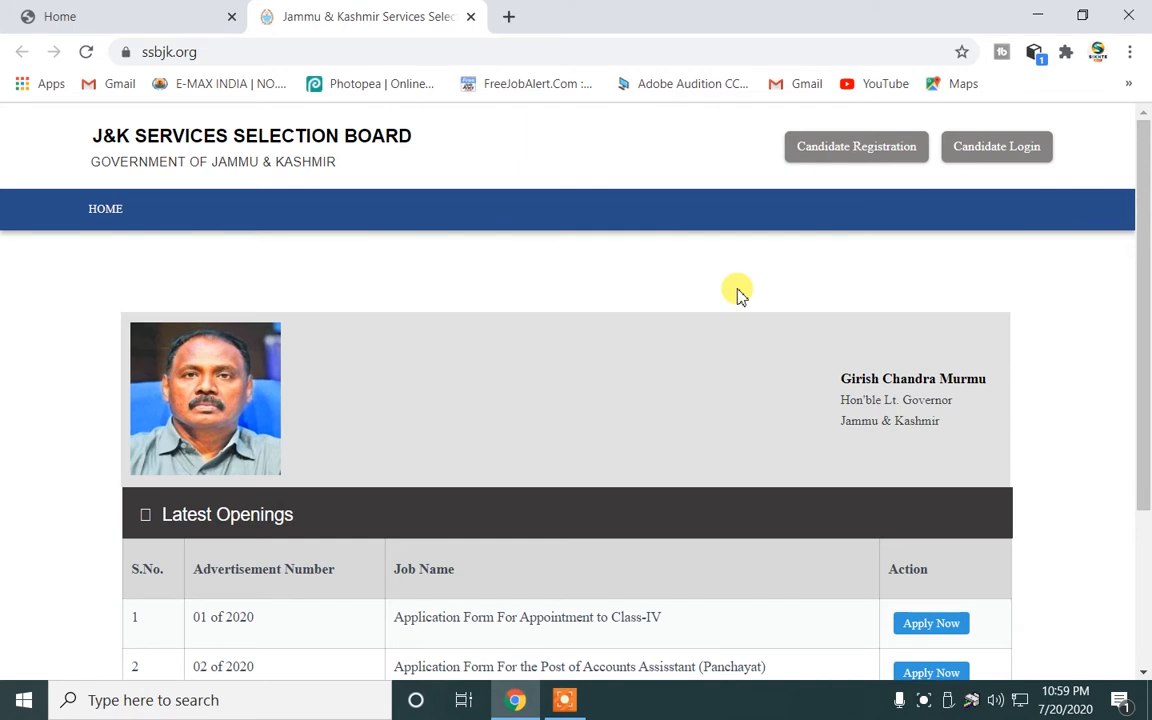
scroll(740, 300, down, 2)
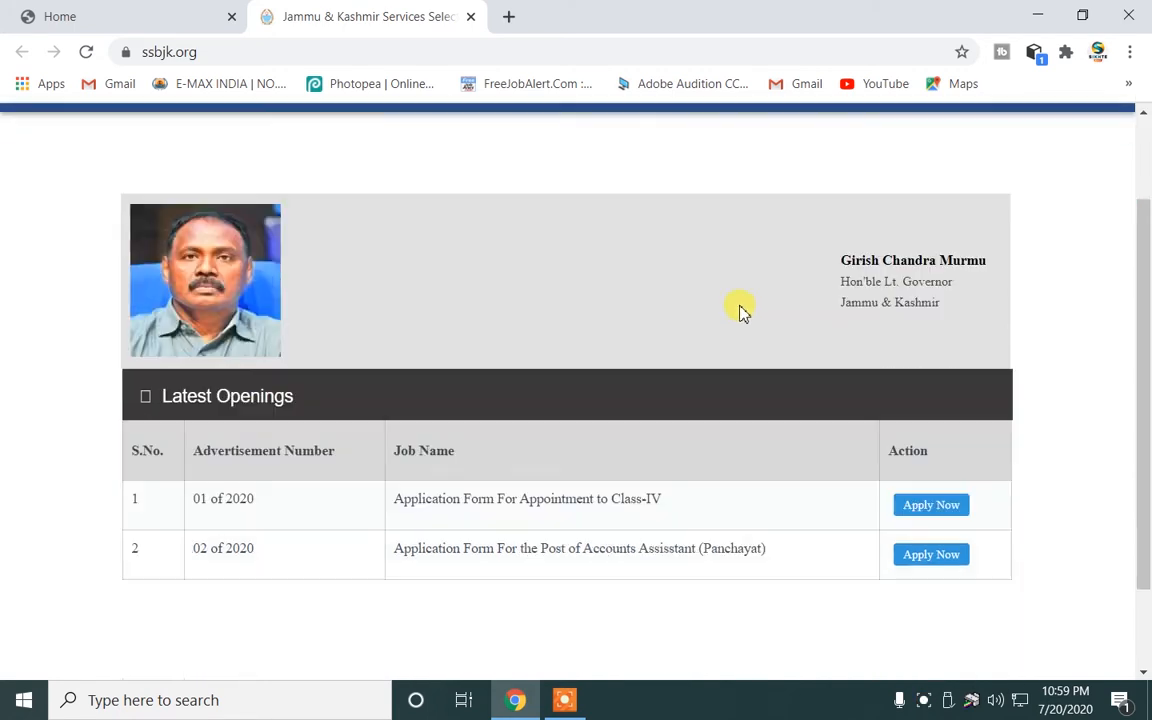
scroll(740, 275, up, 2)
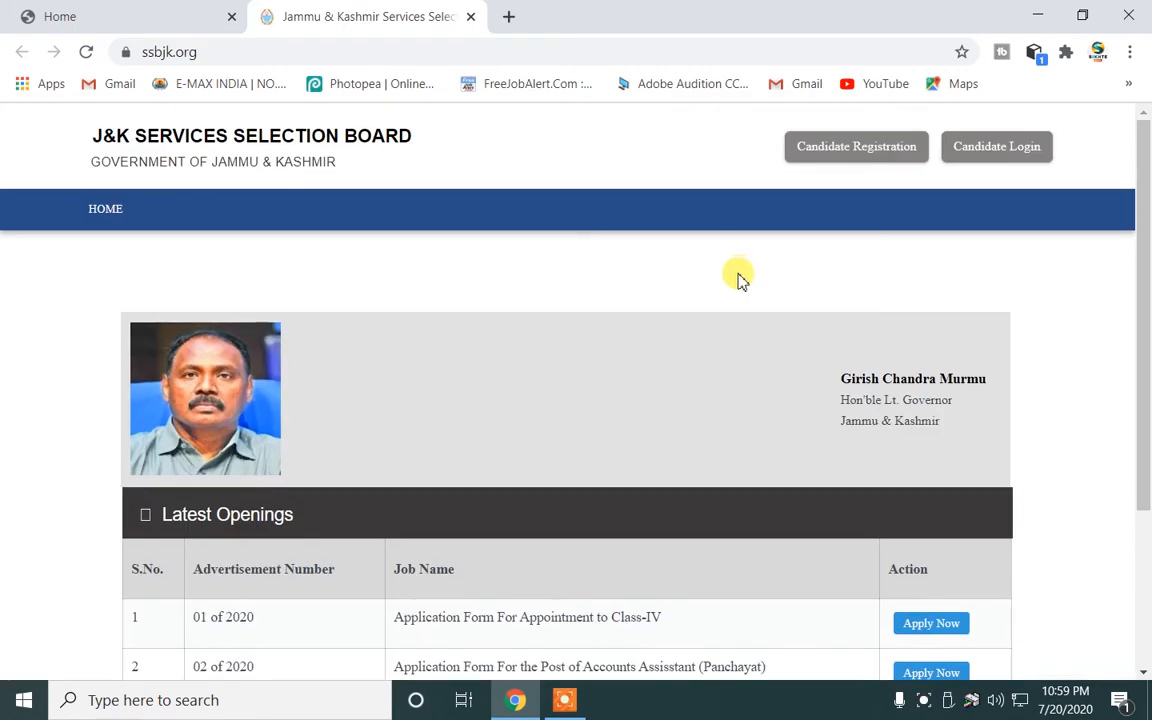
click(829, 156)
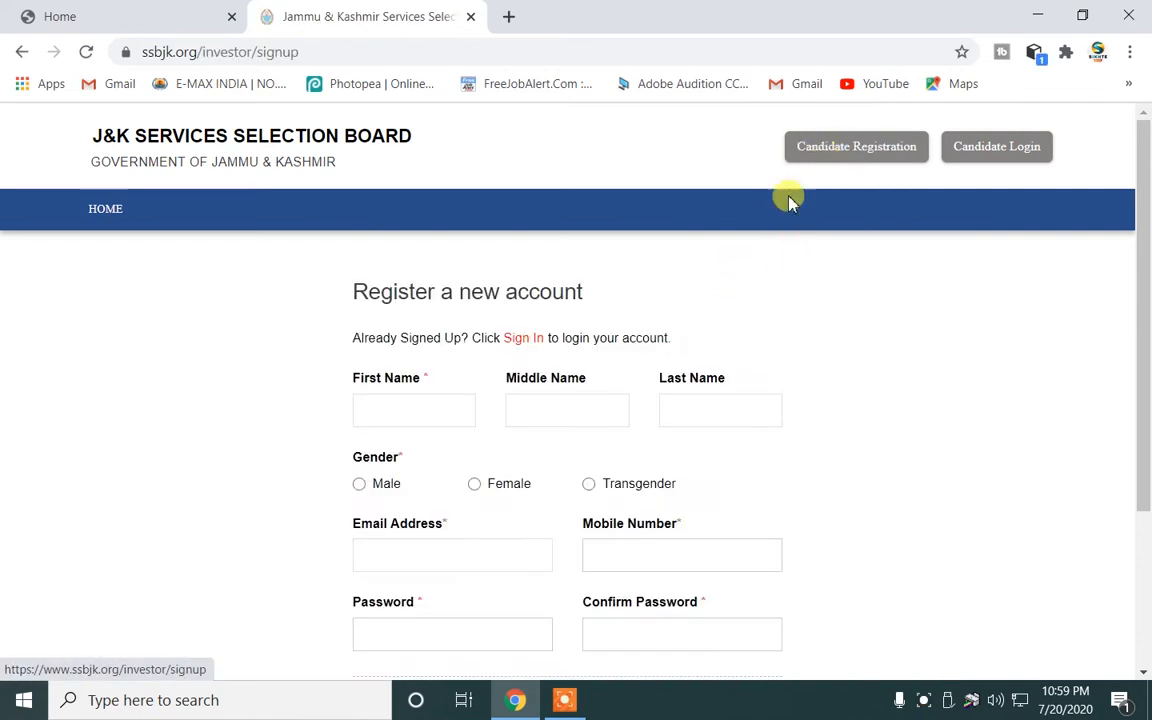
Enter the candidate's first and last name and select Male as gender.
click(397, 408)
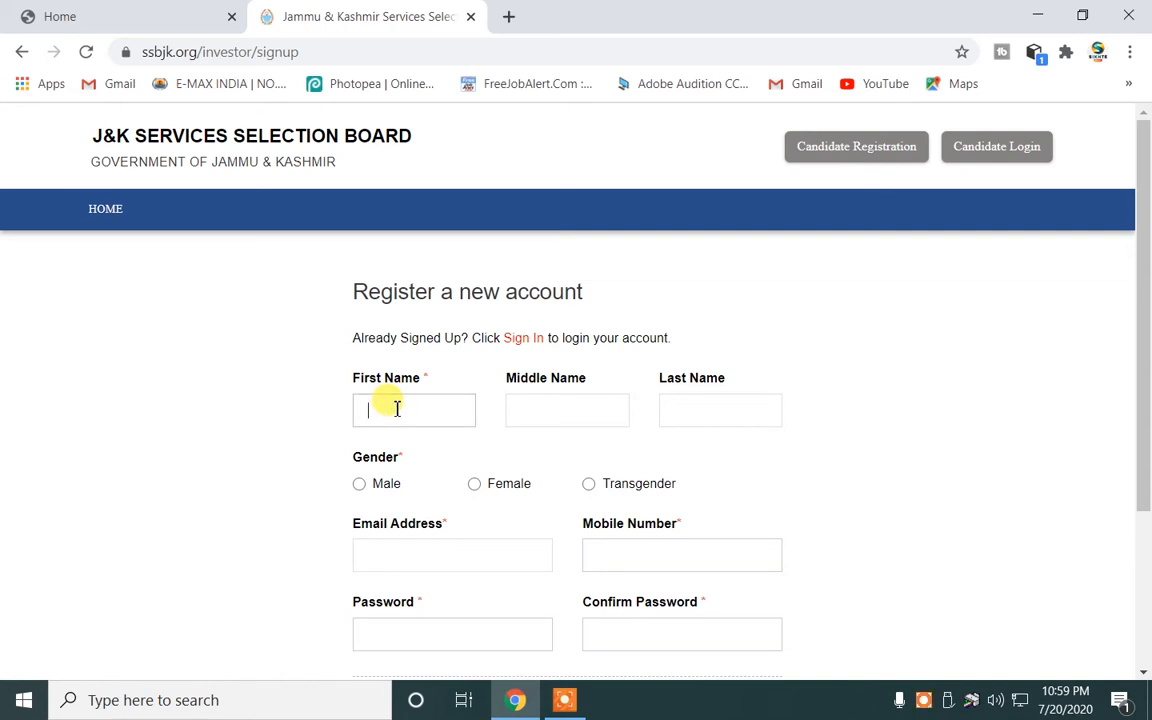
key(Tab)
key(Tab)
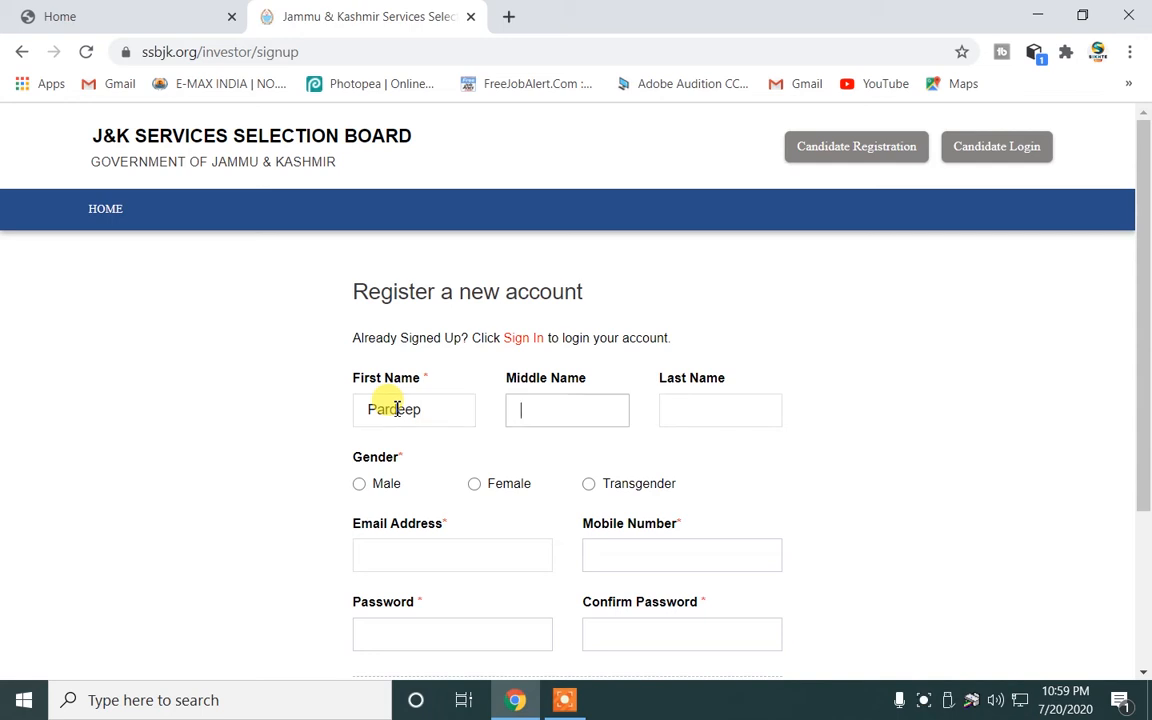
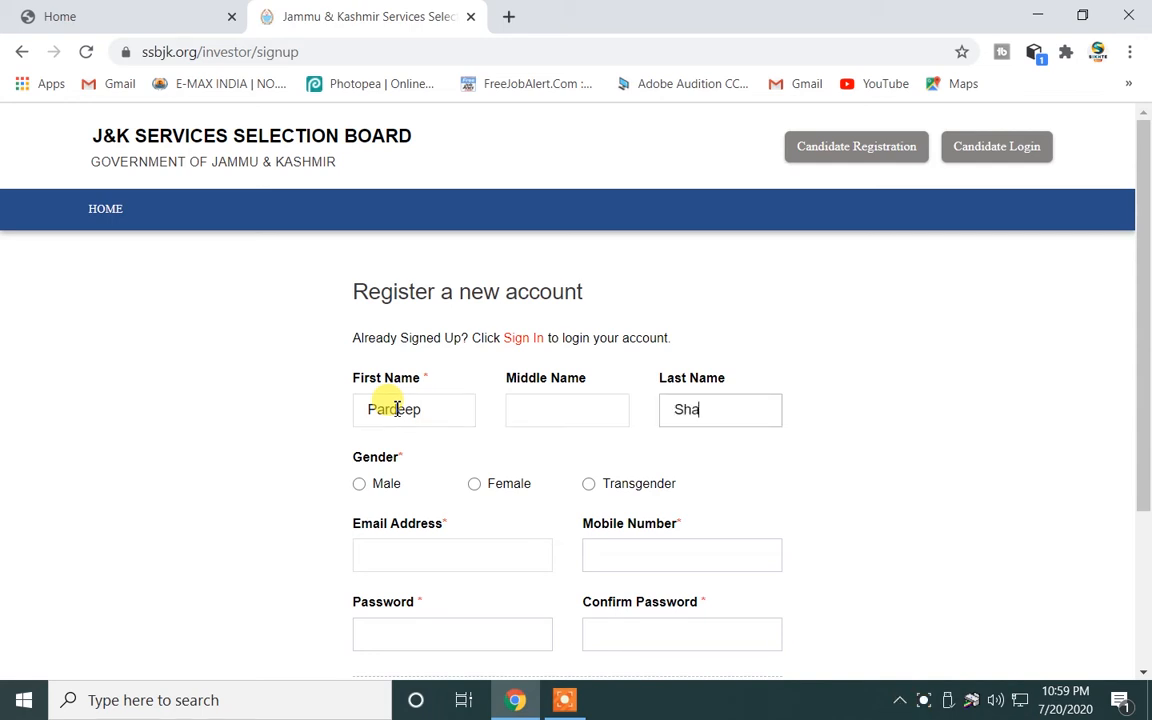
click(359, 483)
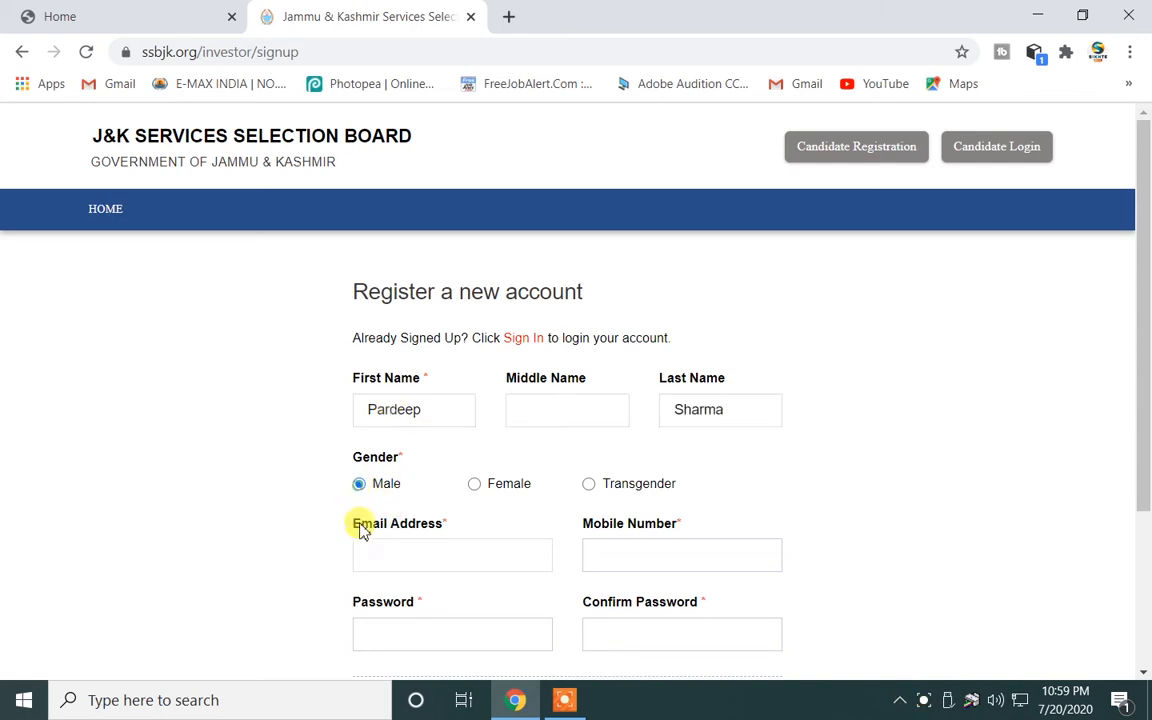
Fill in the candidate's e-mail address from the saved suggestion, then enter the mobile number.
click(372, 557)
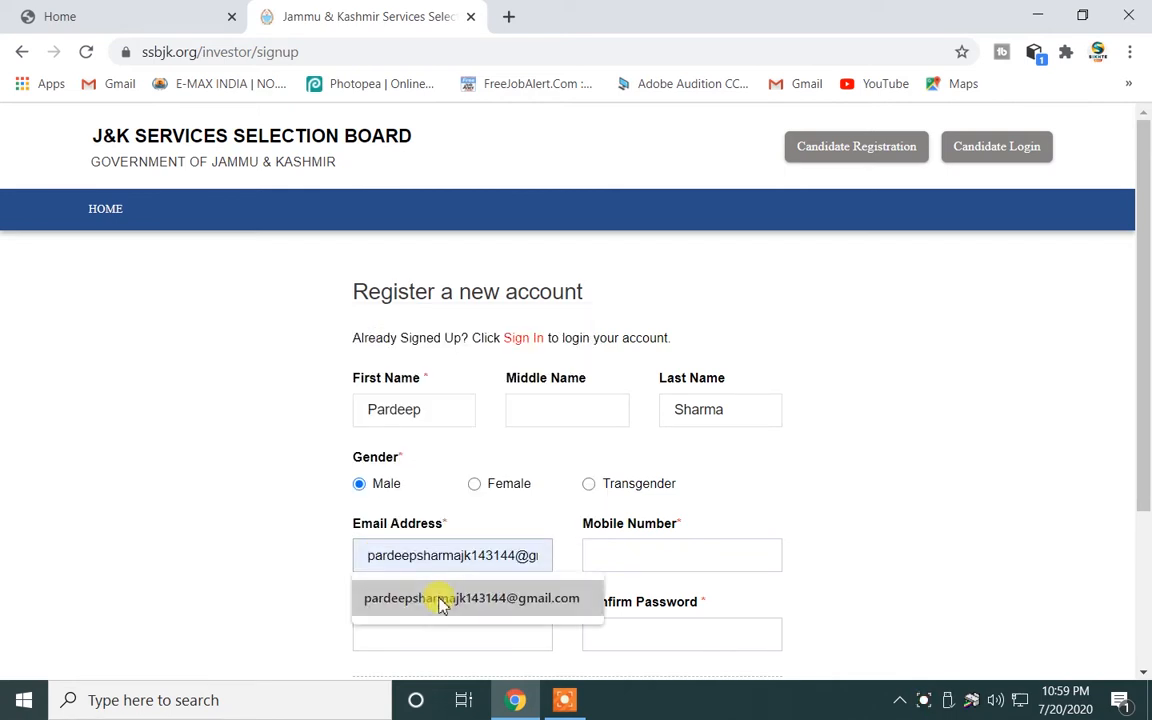
click(442, 600)
drag(478, 558, 527, 557)
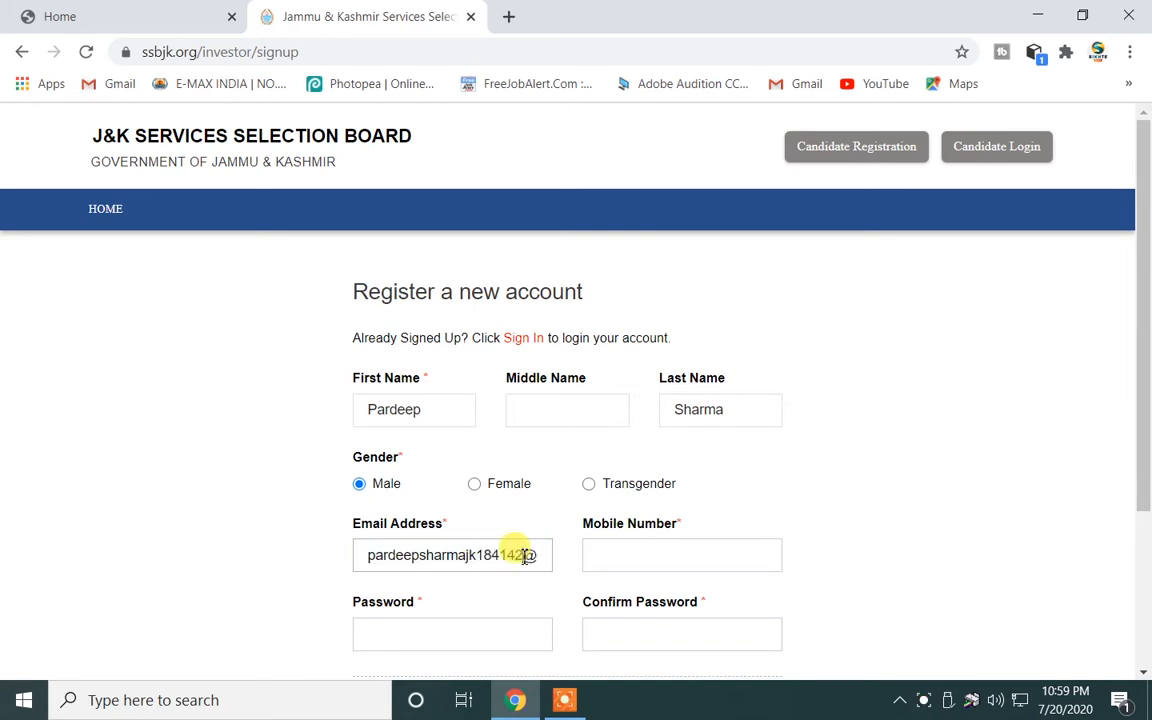
click(650, 557)
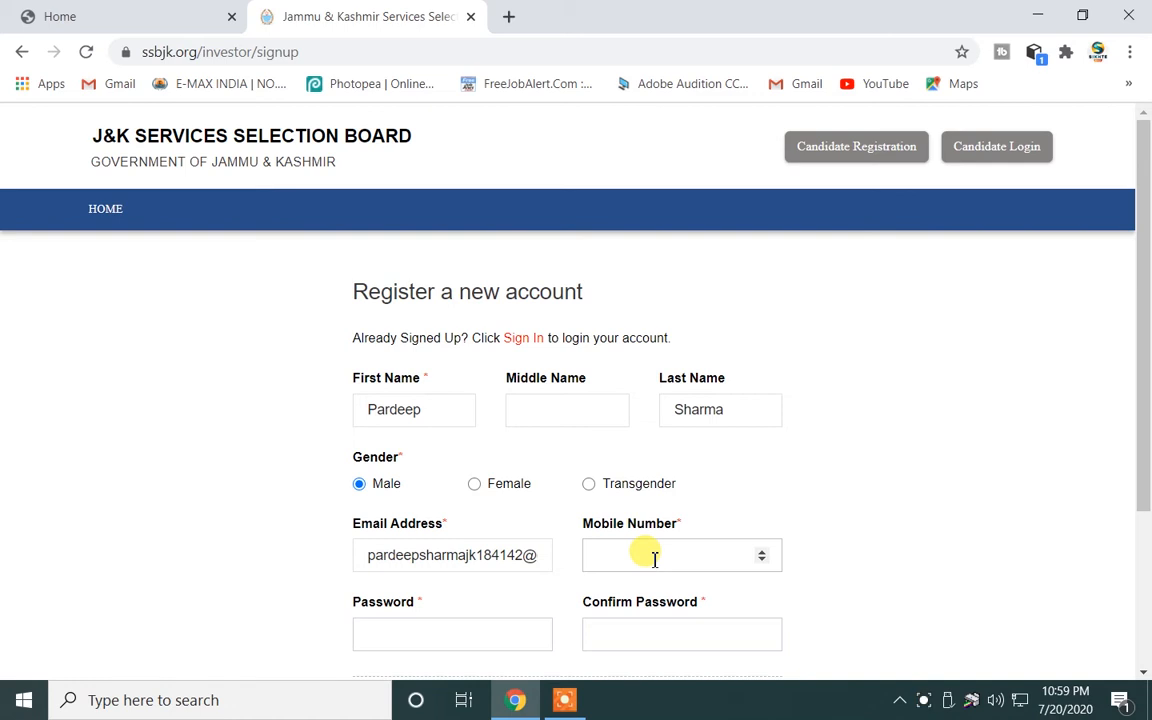
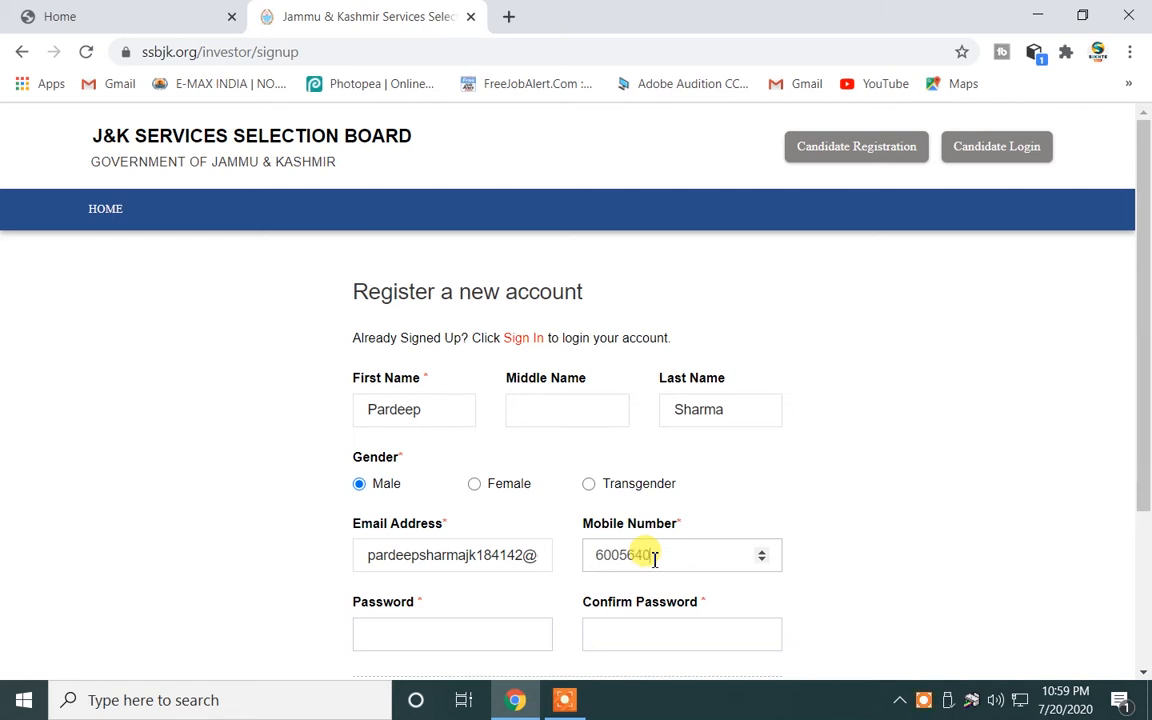
Type the account password and launch Word via Win+R to check the password pattern.
click(498, 631)
text(p••••)
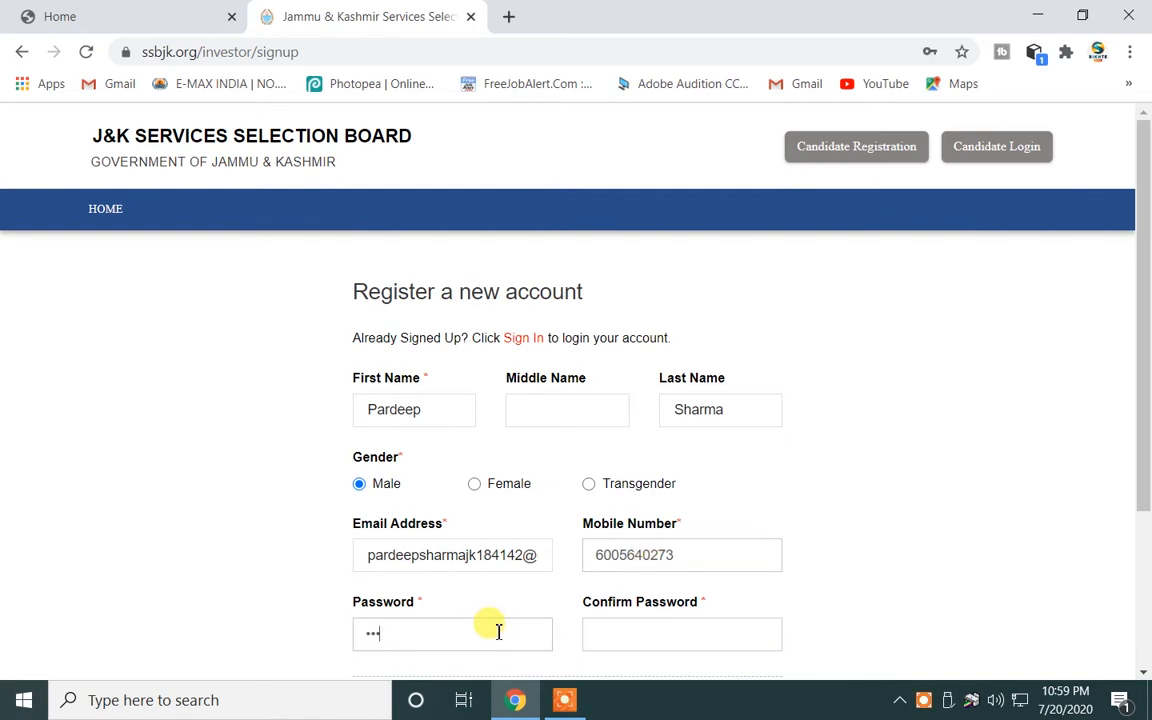
text(•••••••••••••)
key(super+r)
key(Return)
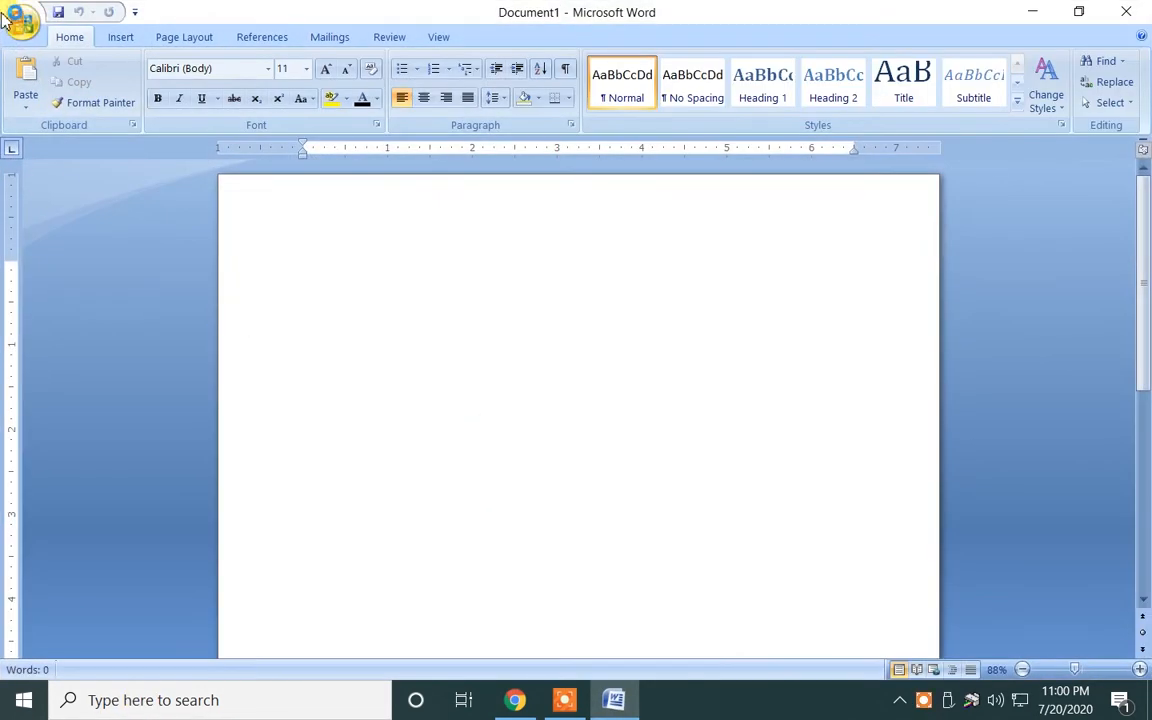
In the recent 'Password pattern' document, replace the password's trailing digits with 742, then minimize Word.
click(21, 20)
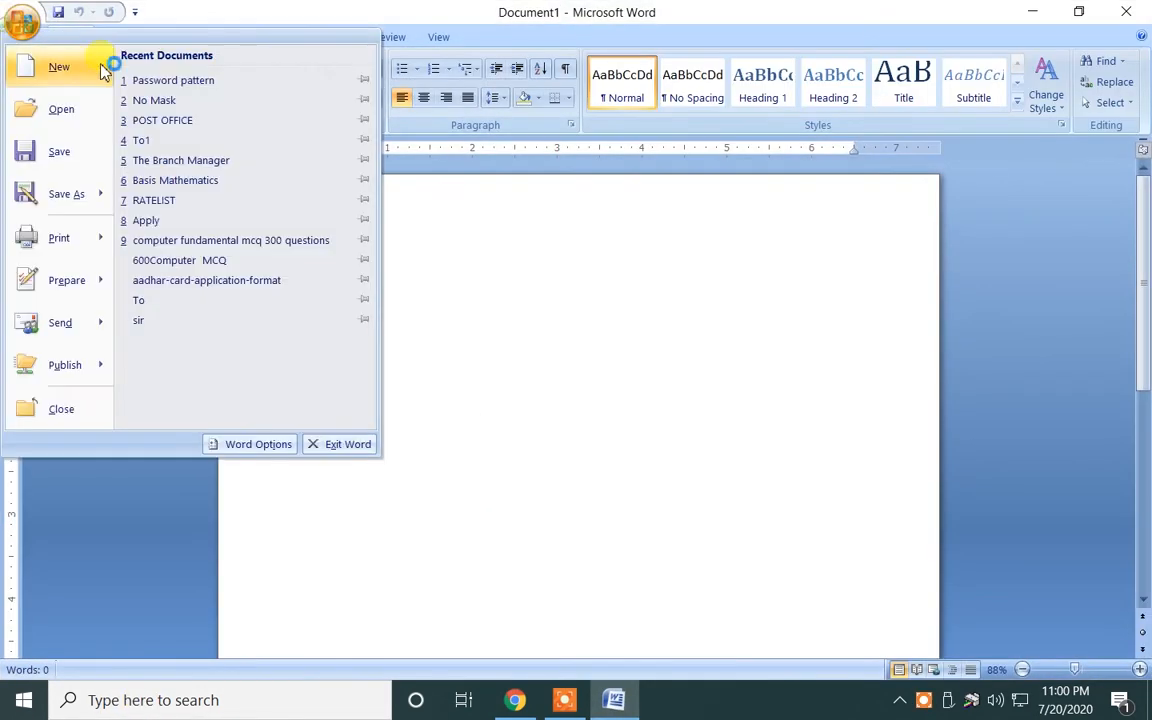
click(116, 80)
drag(312, 334, 336, 347)
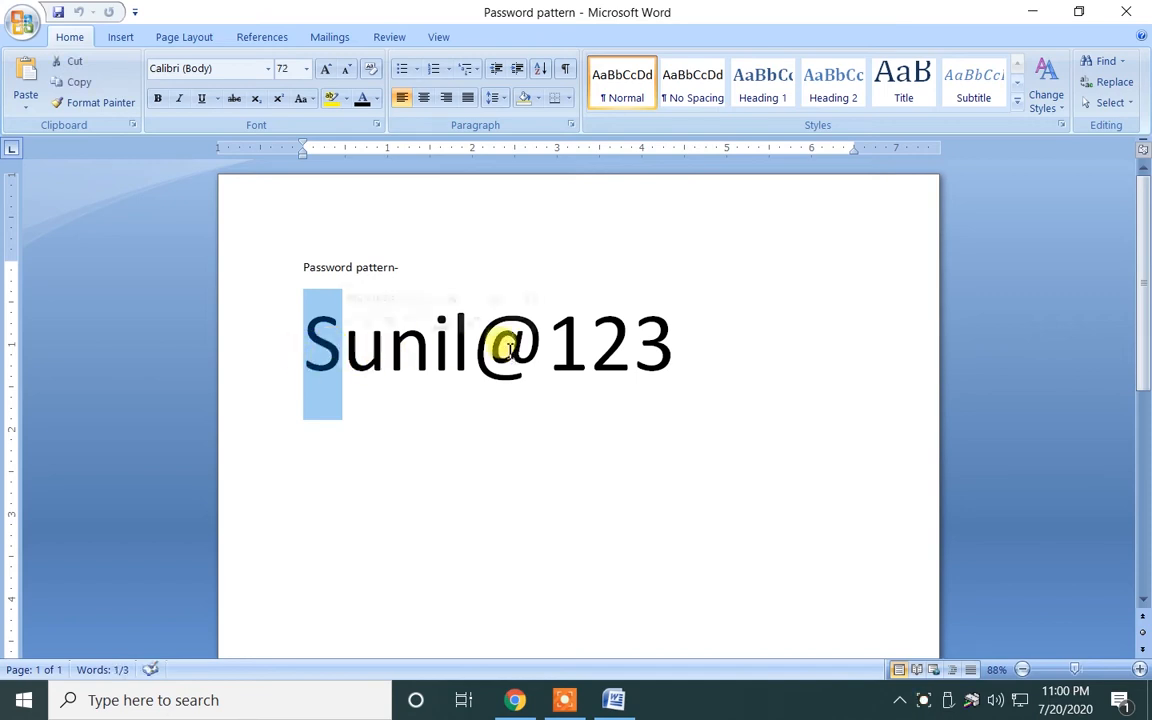
drag(470, 347, 733, 360)
key(BackSpace)
text(742)
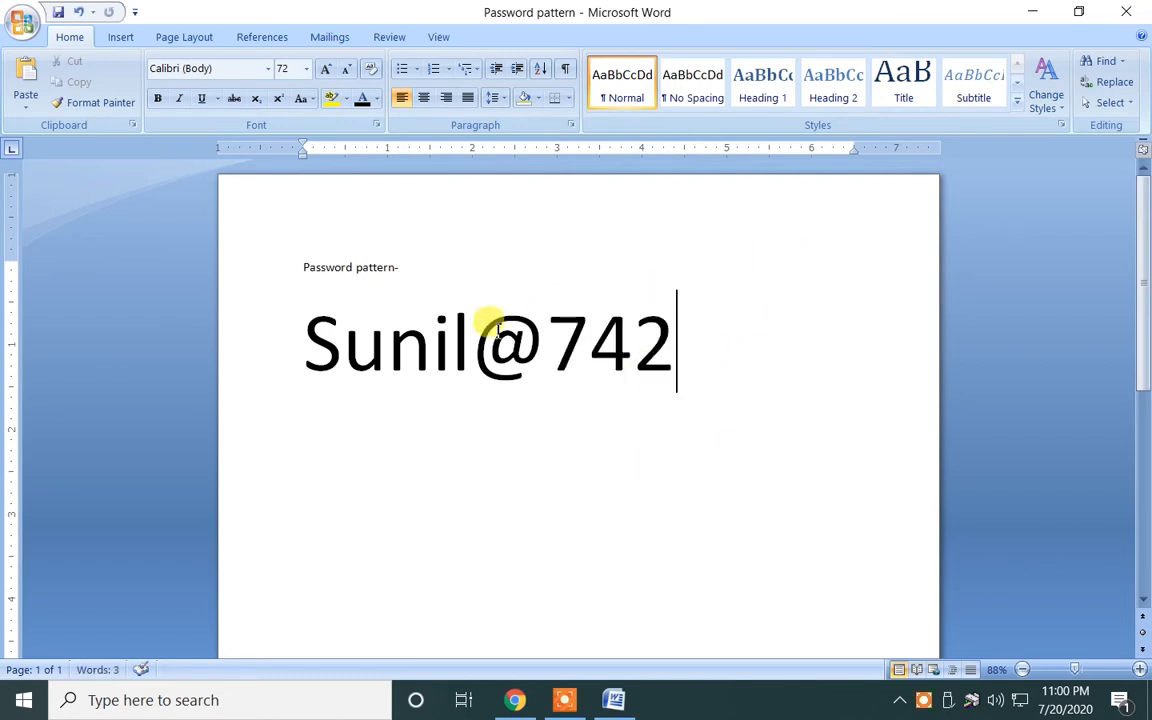
drag(530, 334, 483, 334)
drag(336, 346, 293, 349)
drag(428, 507, 449, 508)
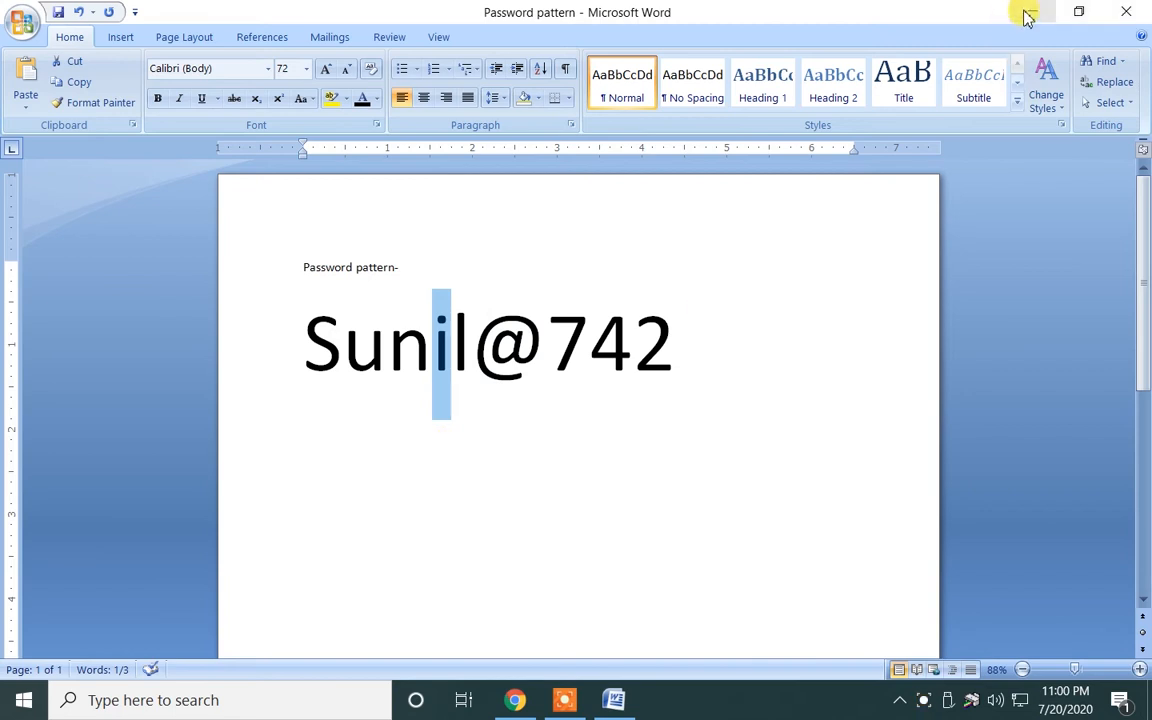
click(1030, 11)
scroll(790, 540, down, 2)
Register the account, then choose Apply Now for Accounts Assistant (Panchayat) on the dashboard.
click(730, 506)
scroll(594, 489, up, 2)
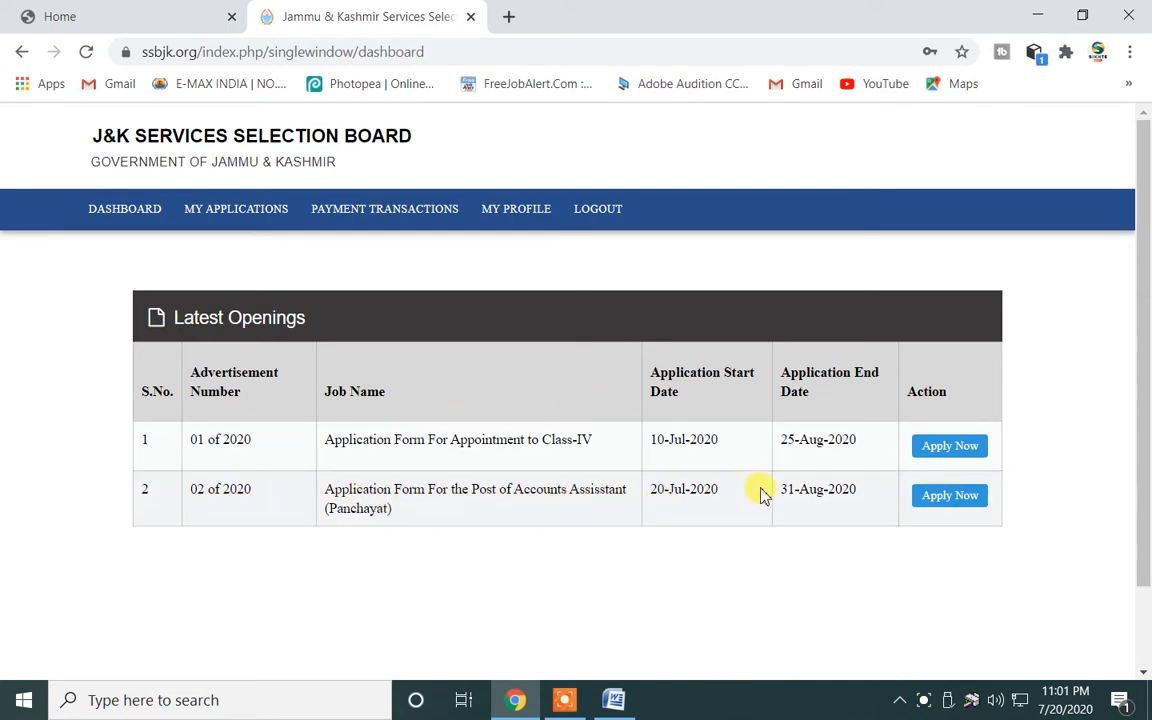
click(946, 497)
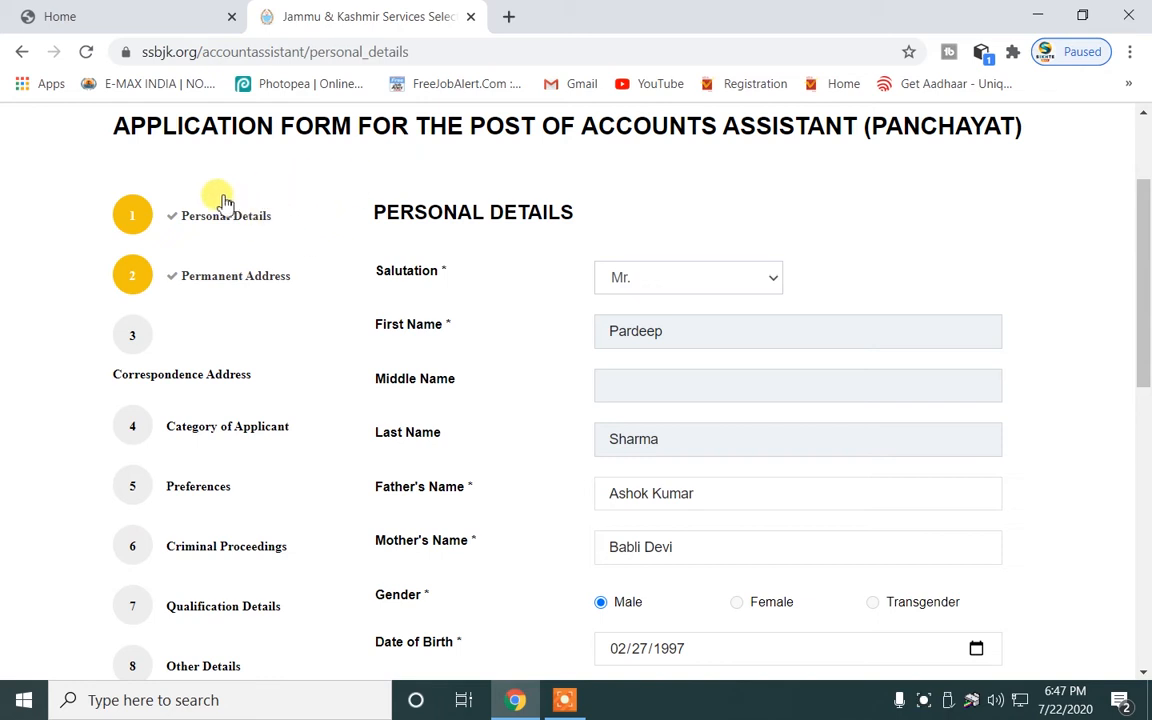
Scroll through Personal Details to review the prefilled salutation Mr., parents' names and gender Male.
scroll(120, 331, down, 2)
scroll(126, 391, up, 4)
scroll(141, 278, down, 3)
scroll(145, 345, down, 1)
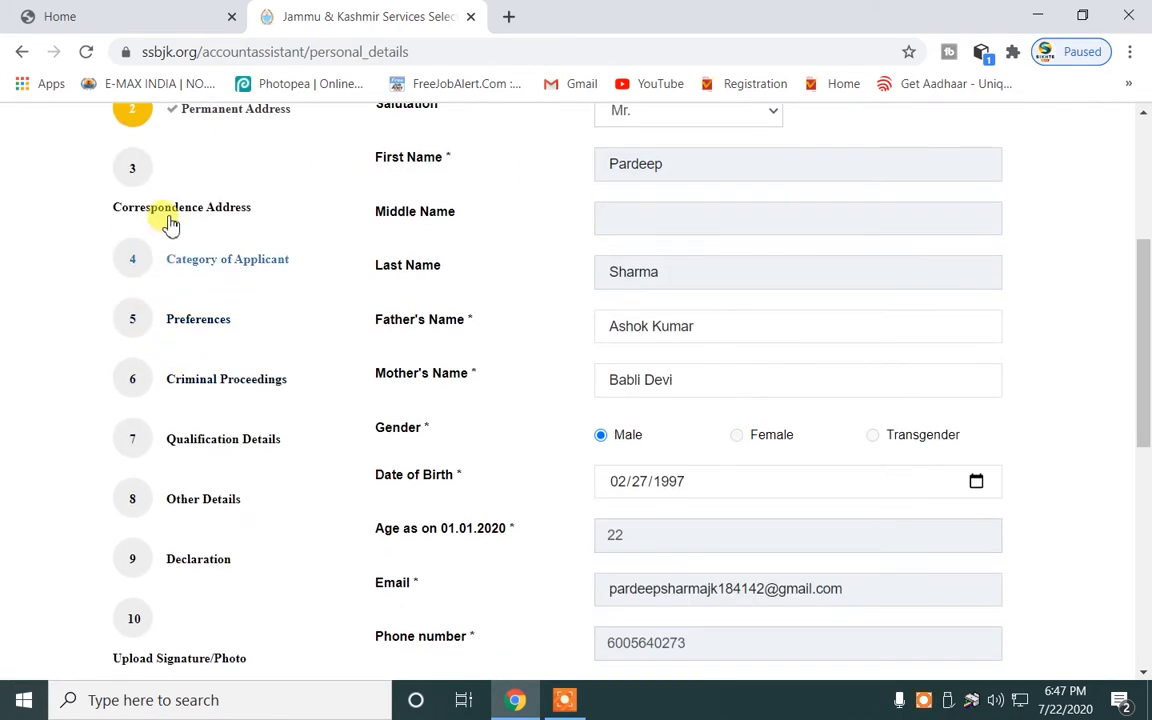
scroll(152, 239, up, 2)
scroll(152, 257, down, 4)
scroll(152, 338, up, 3)
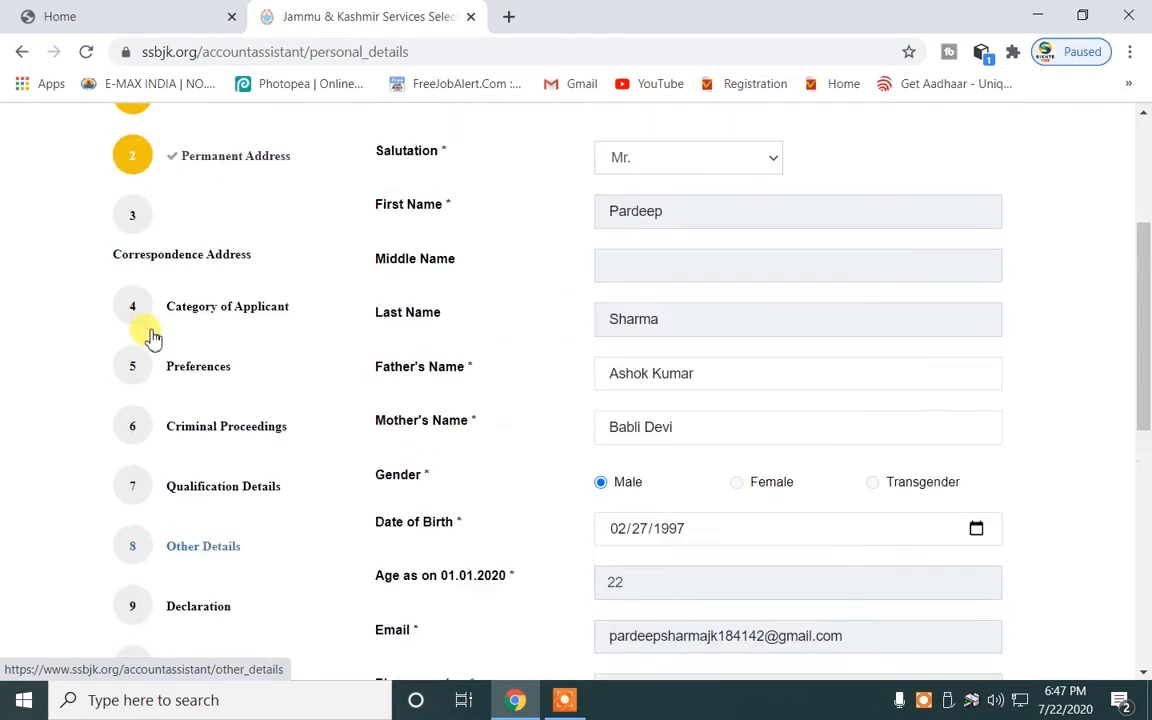
scroll(155, 290, down, 2)
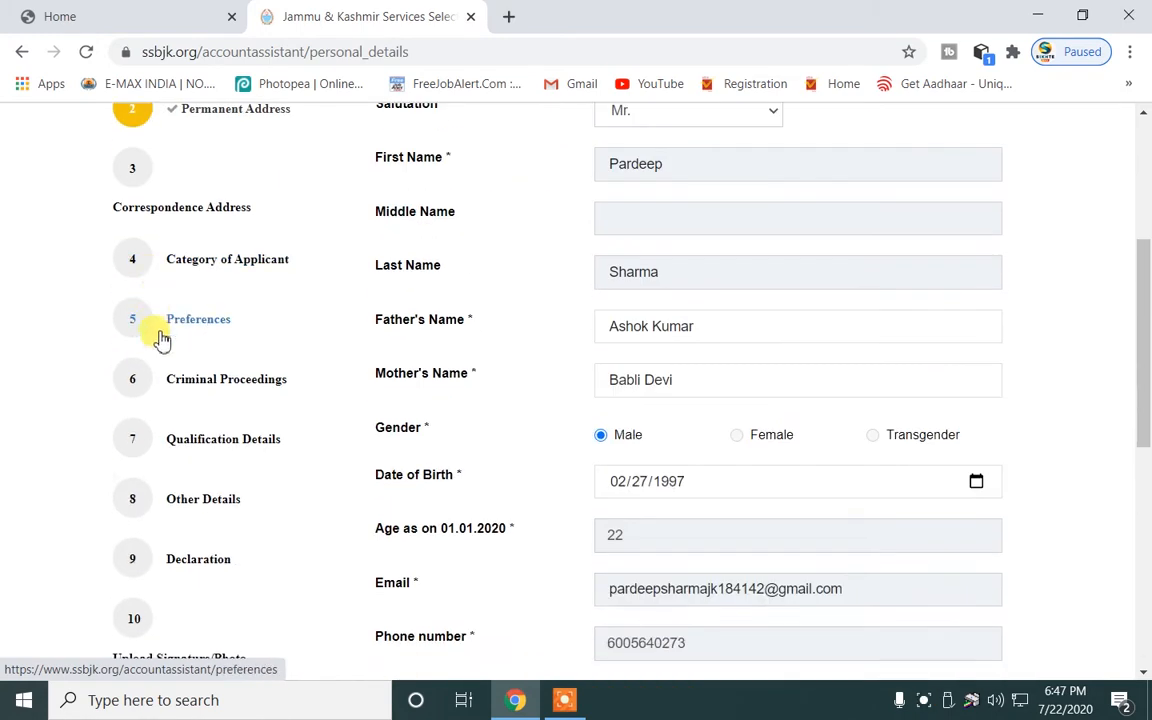
scroll(176, 310, up, 2)
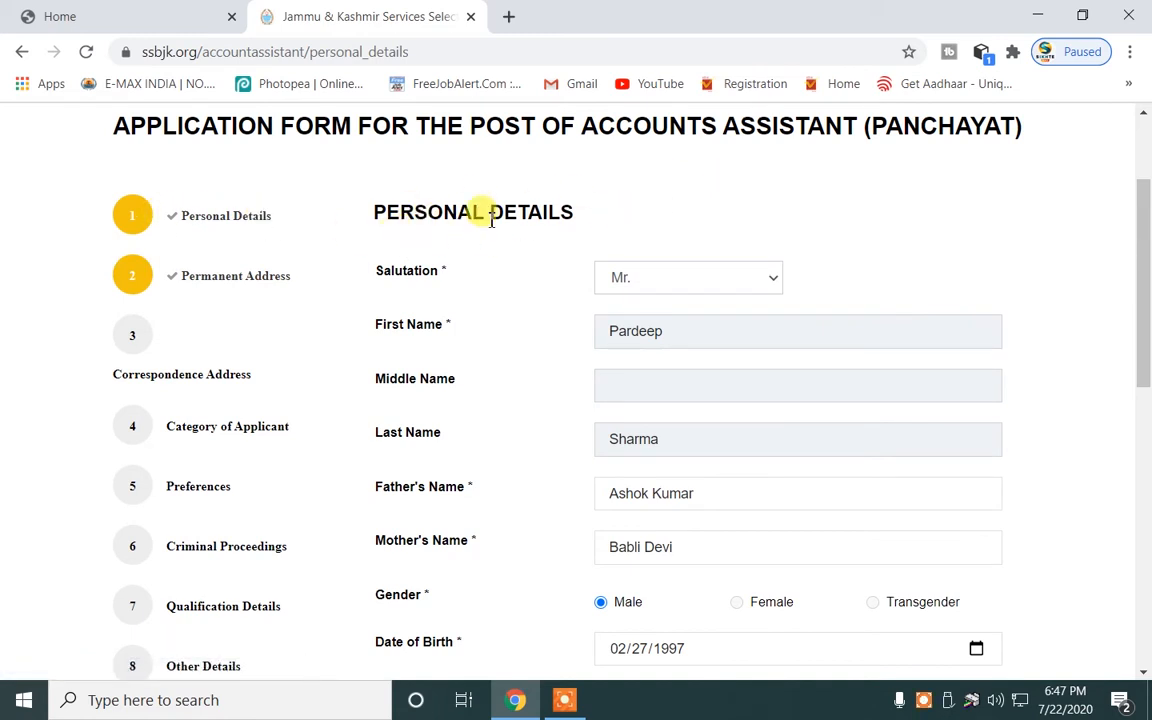
click(687, 277)
click(643, 302)
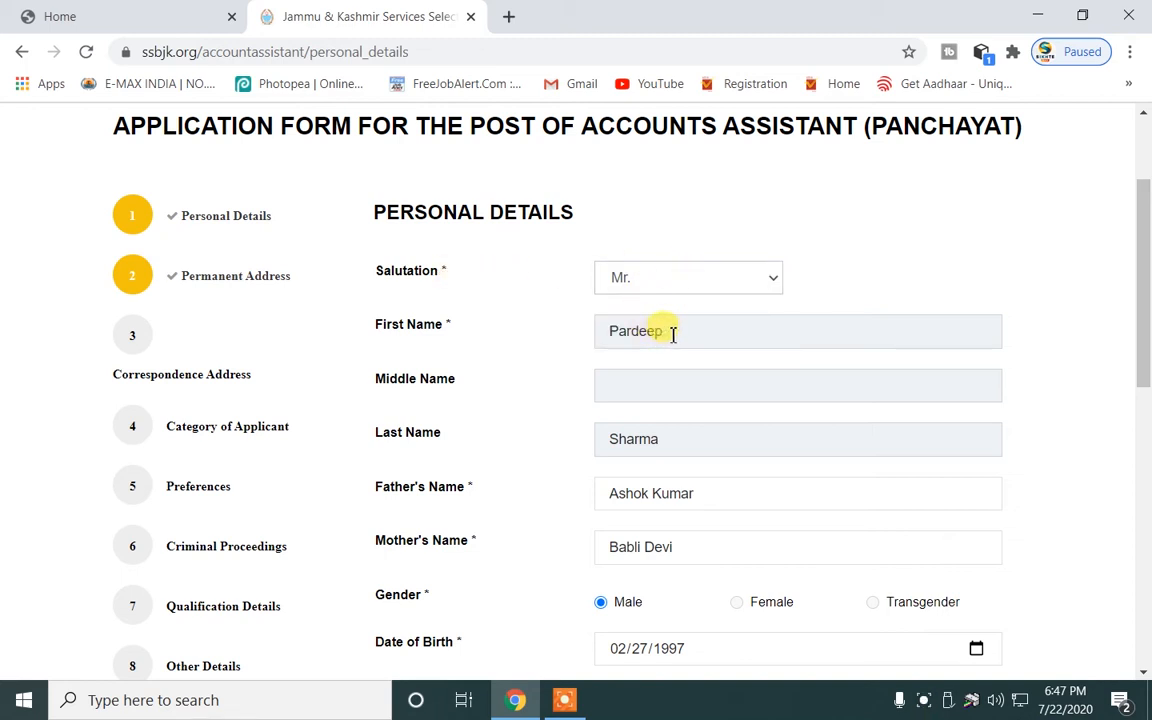
click(673, 333)
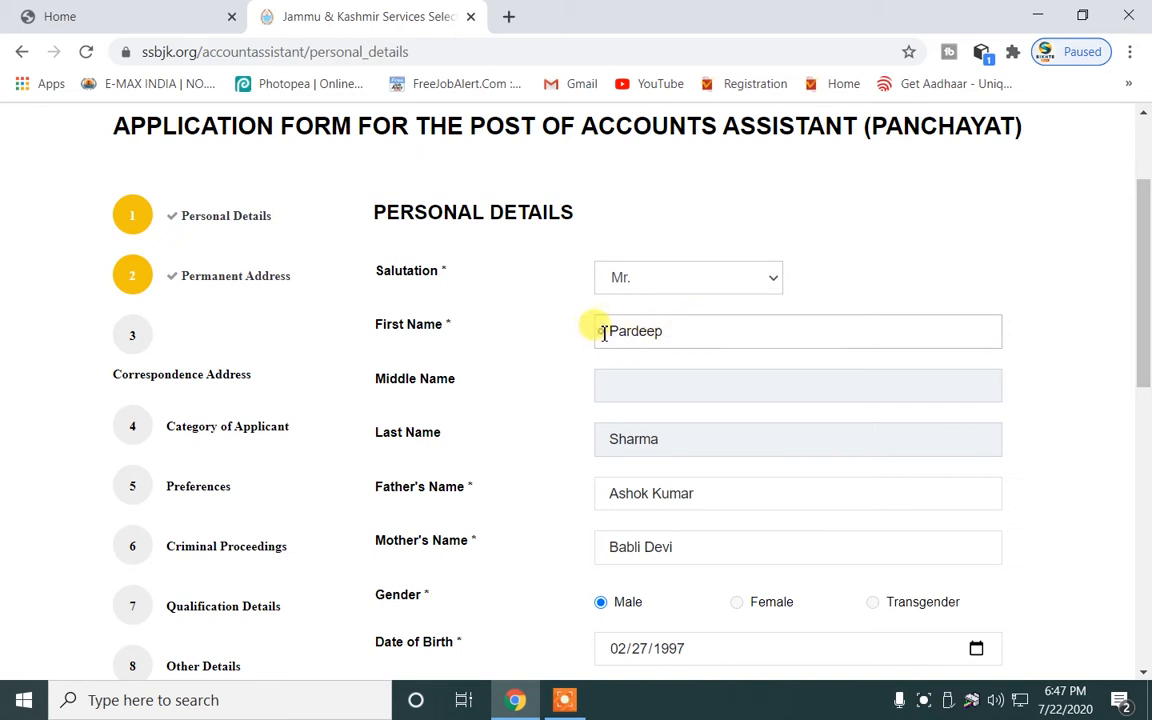
click(676, 438)
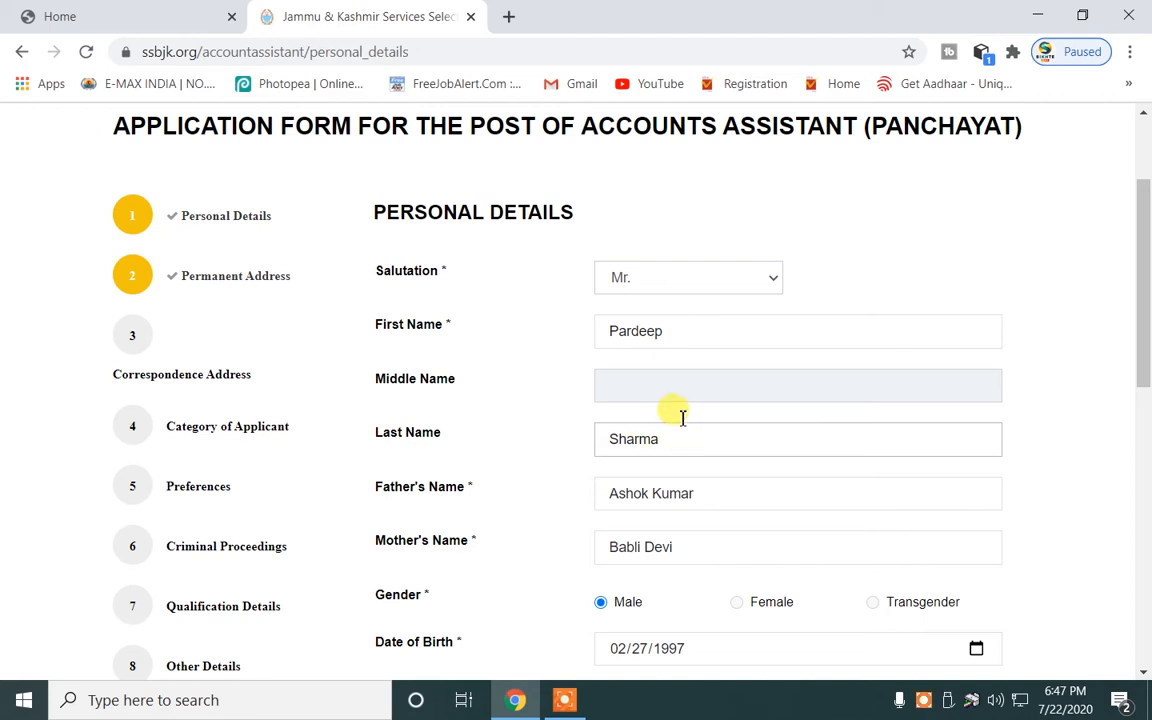
click(691, 333)
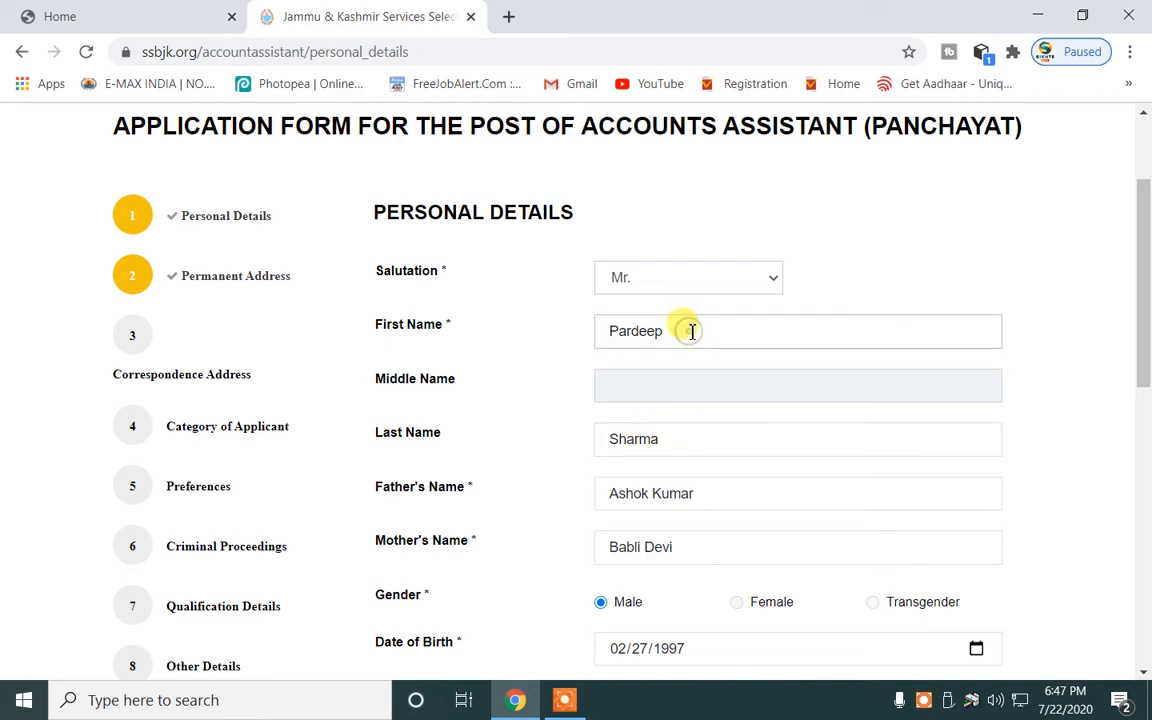
click(688, 388)
click(689, 437)
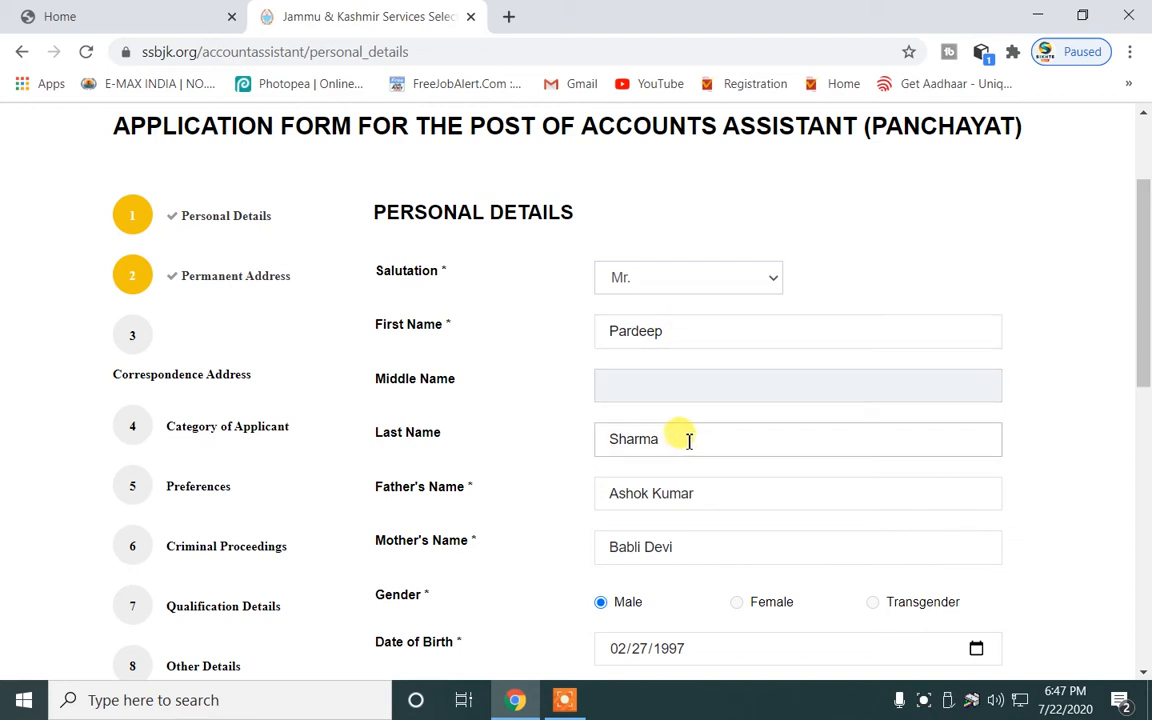
scroll(681, 434, down, 3)
click(714, 329)
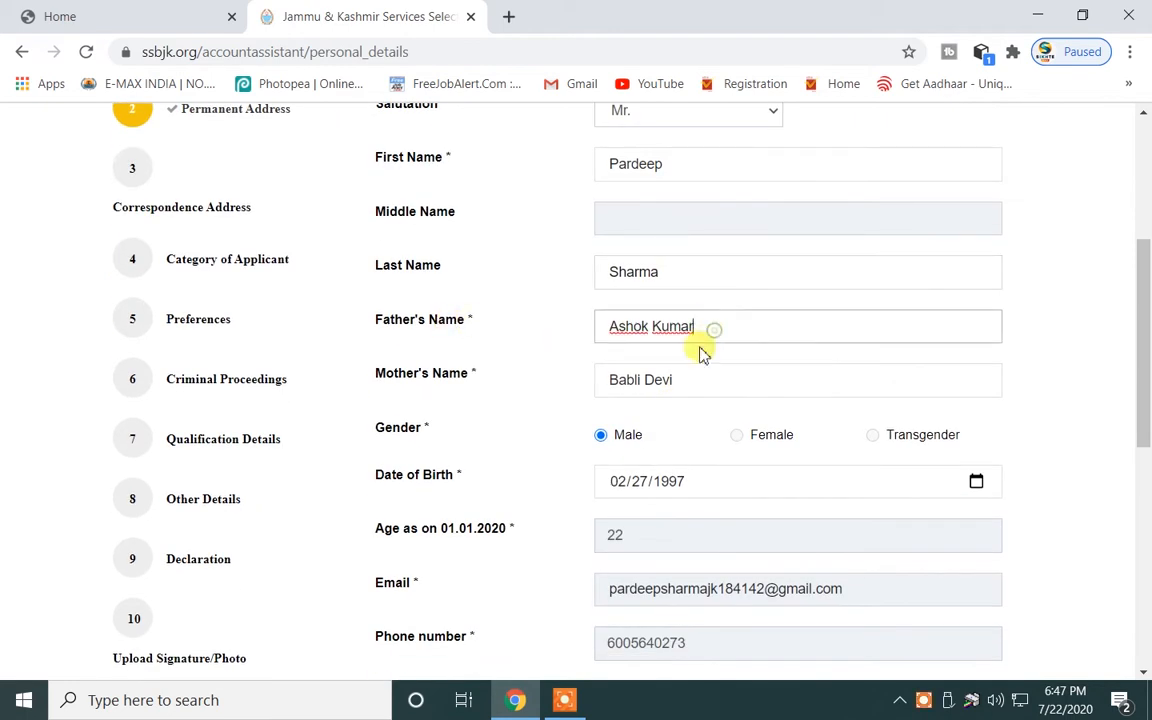
click(706, 380)
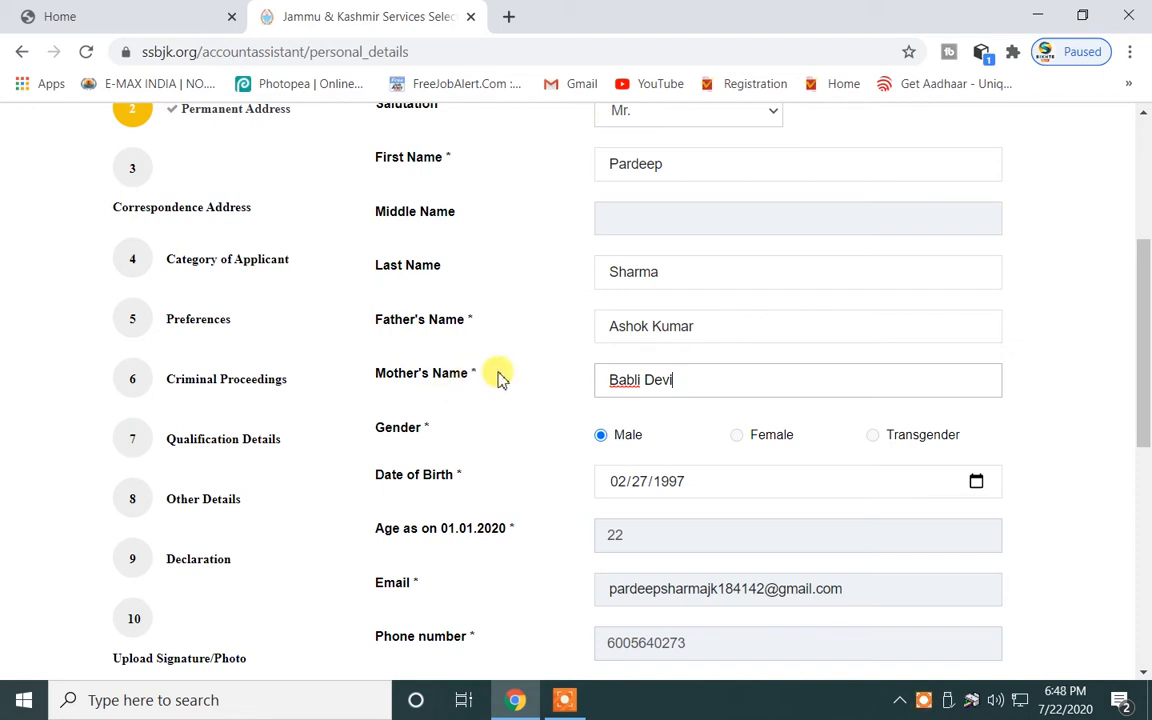
scroll(620, 410, down, 2)
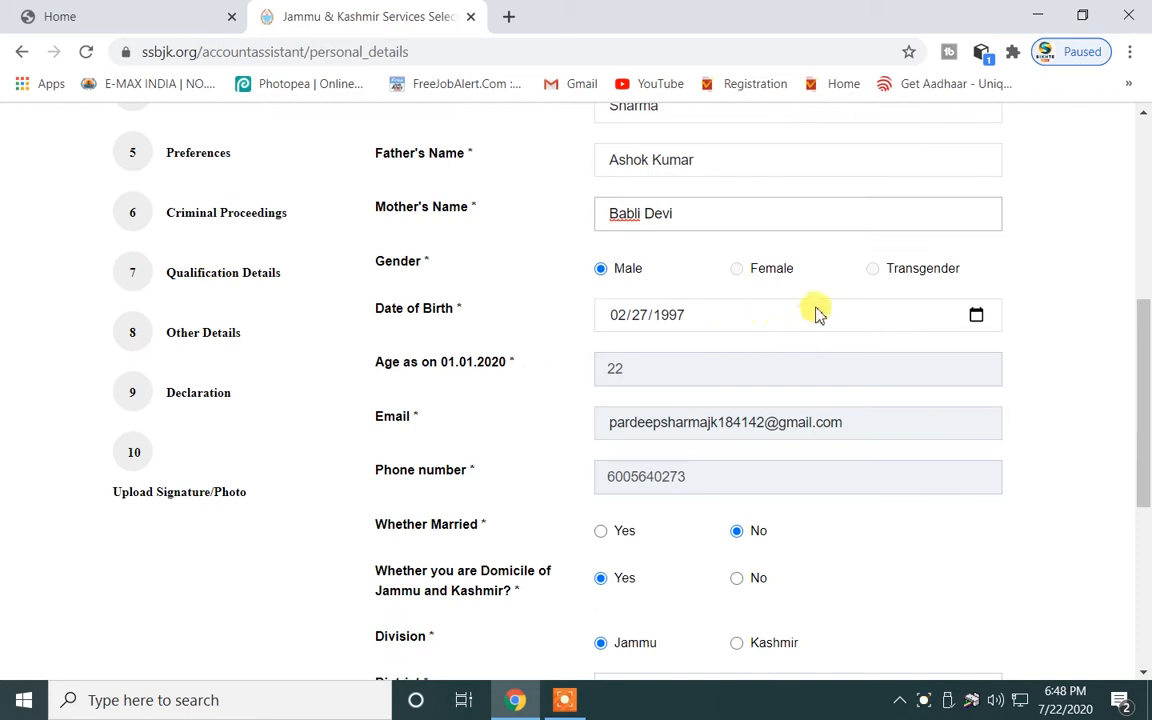
click(976, 317)
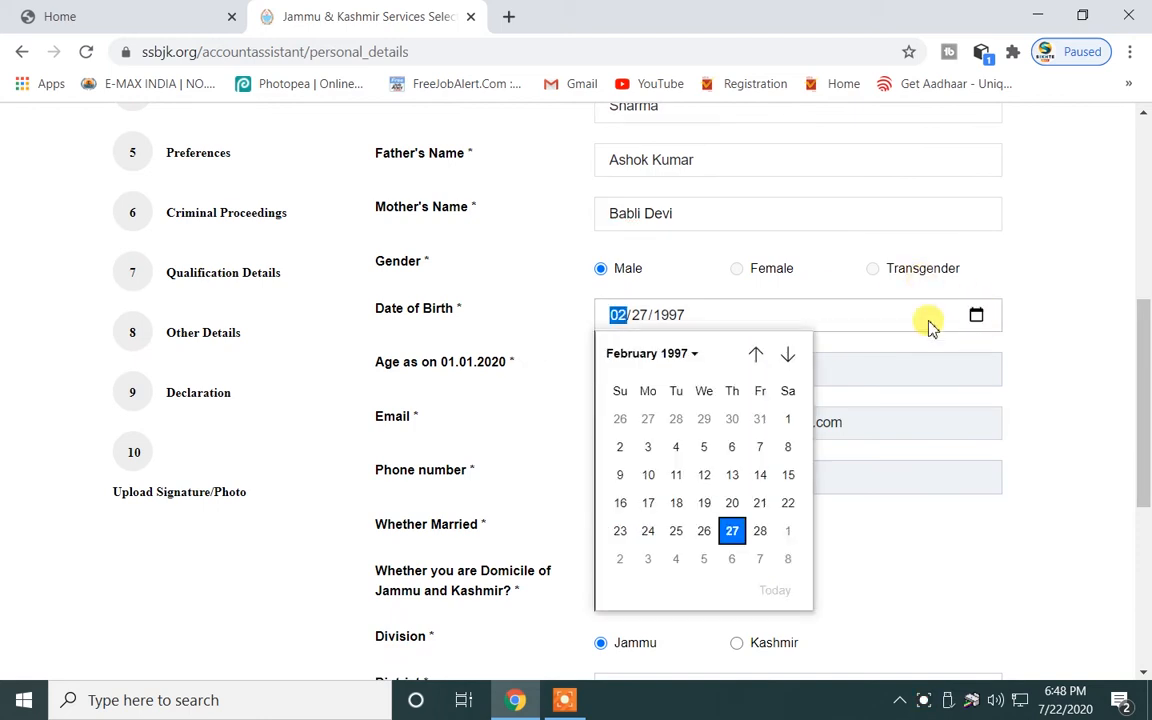
click(667, 354)
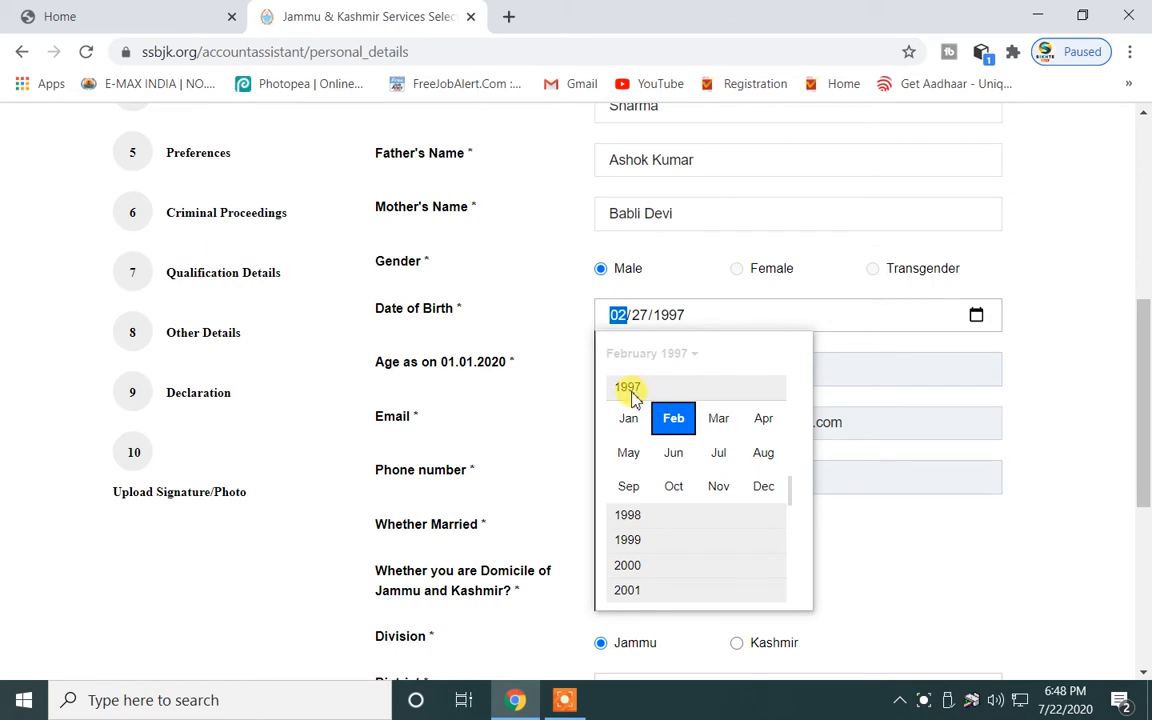
click(674, 421)
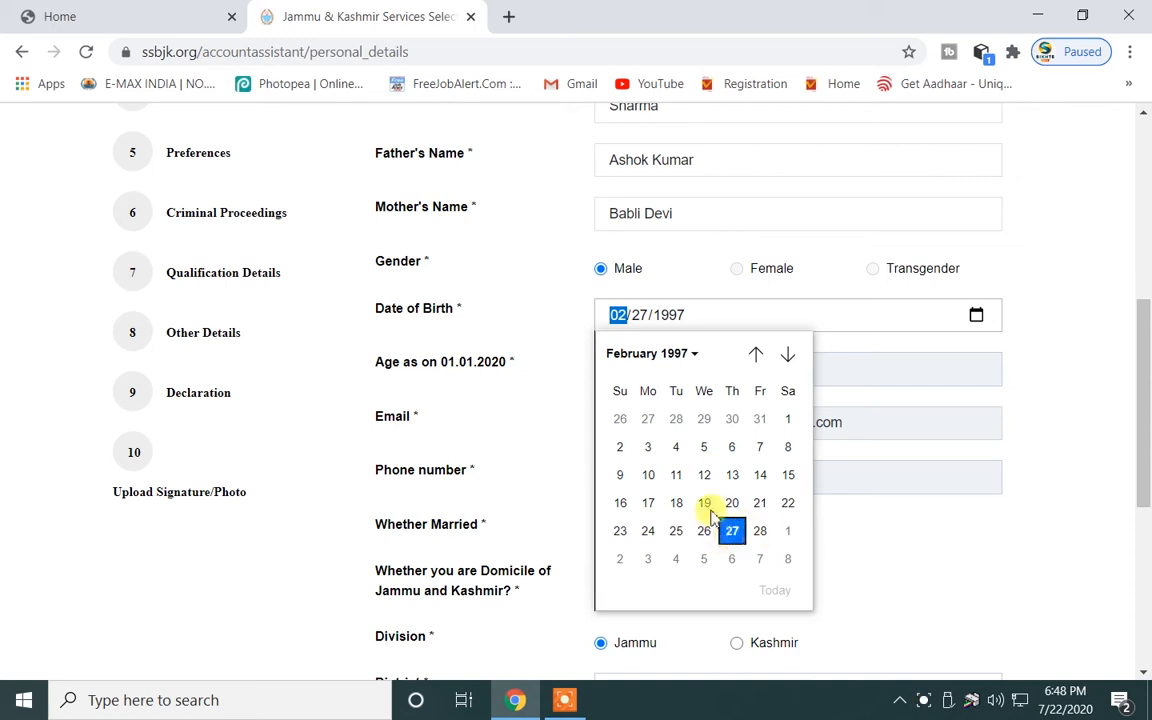
click(568, 322)
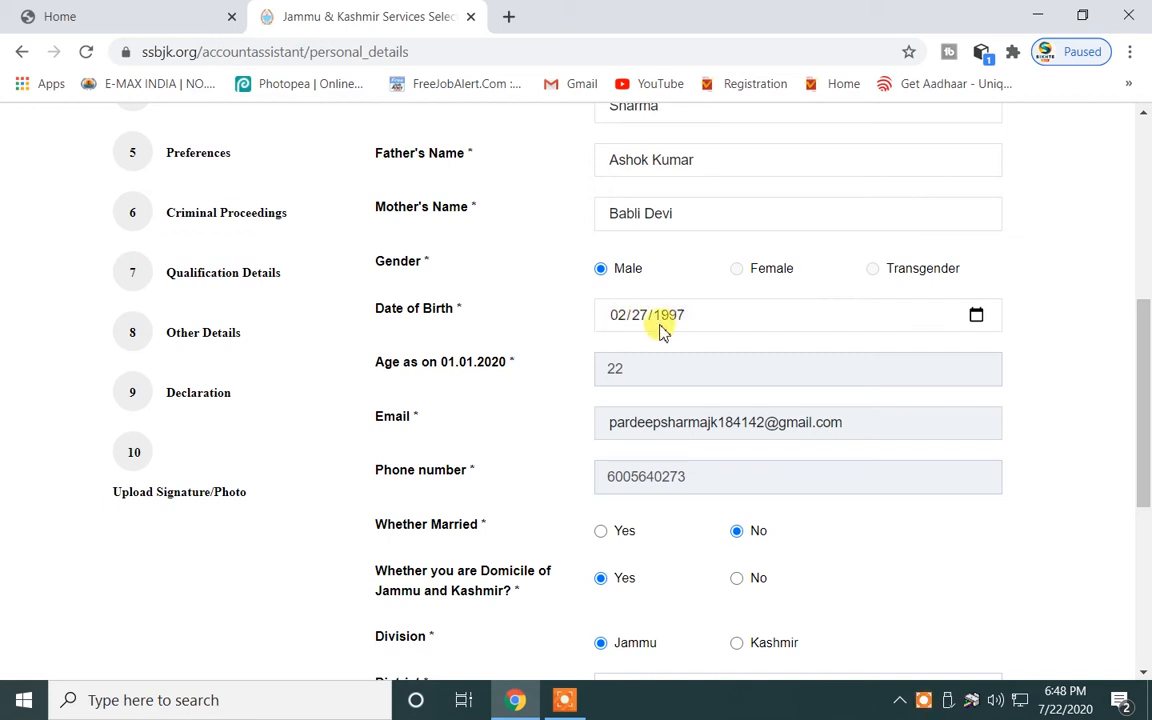
click(976, 315)
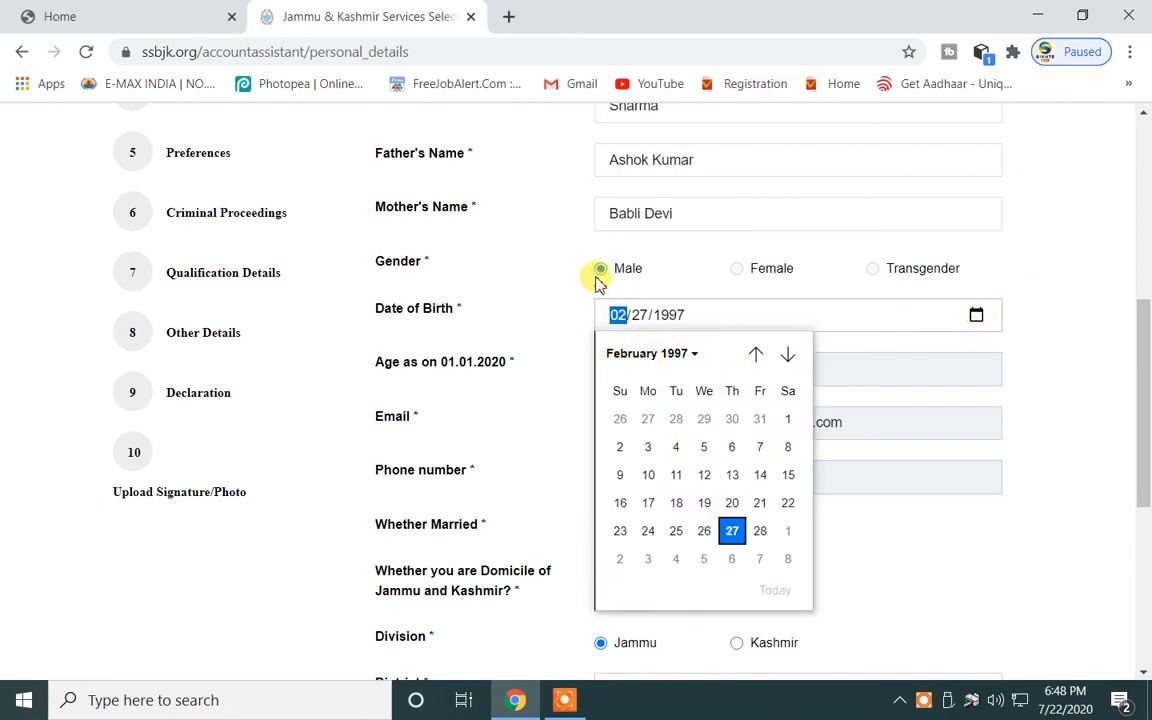
click(565, 322)
scroll(520, 320, down, 3)
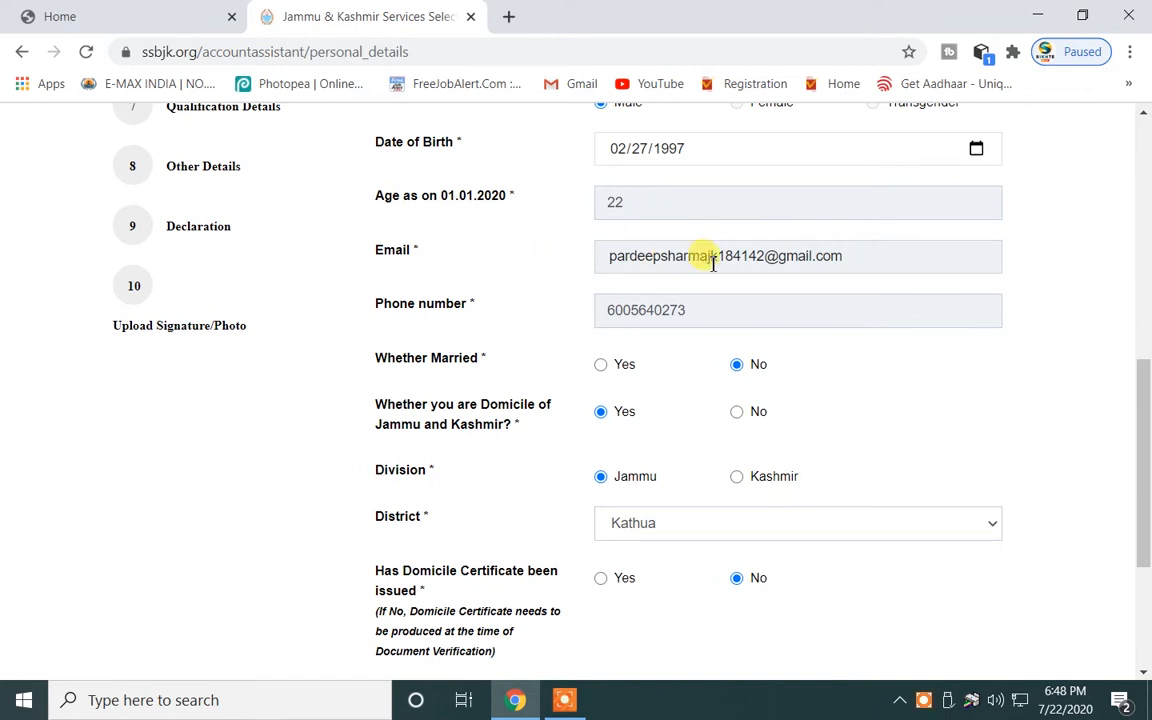
click(845, 258)
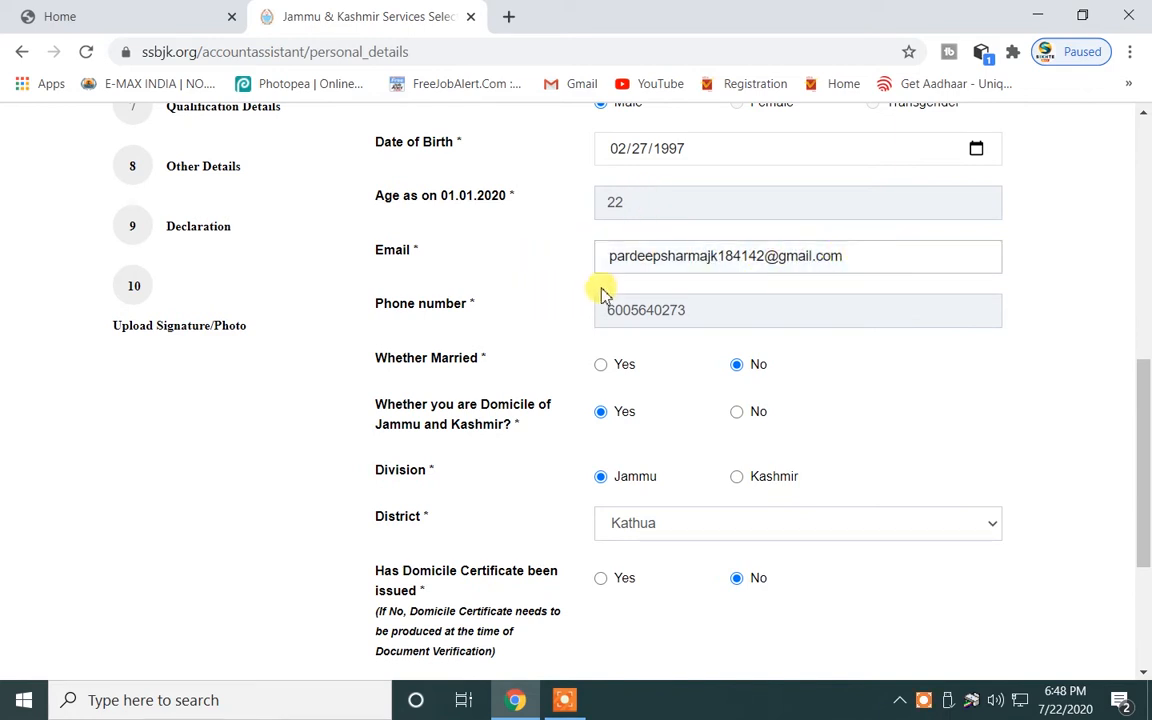
scroll(797, 311, down, 3)
scroll(650, 270, up, 3)
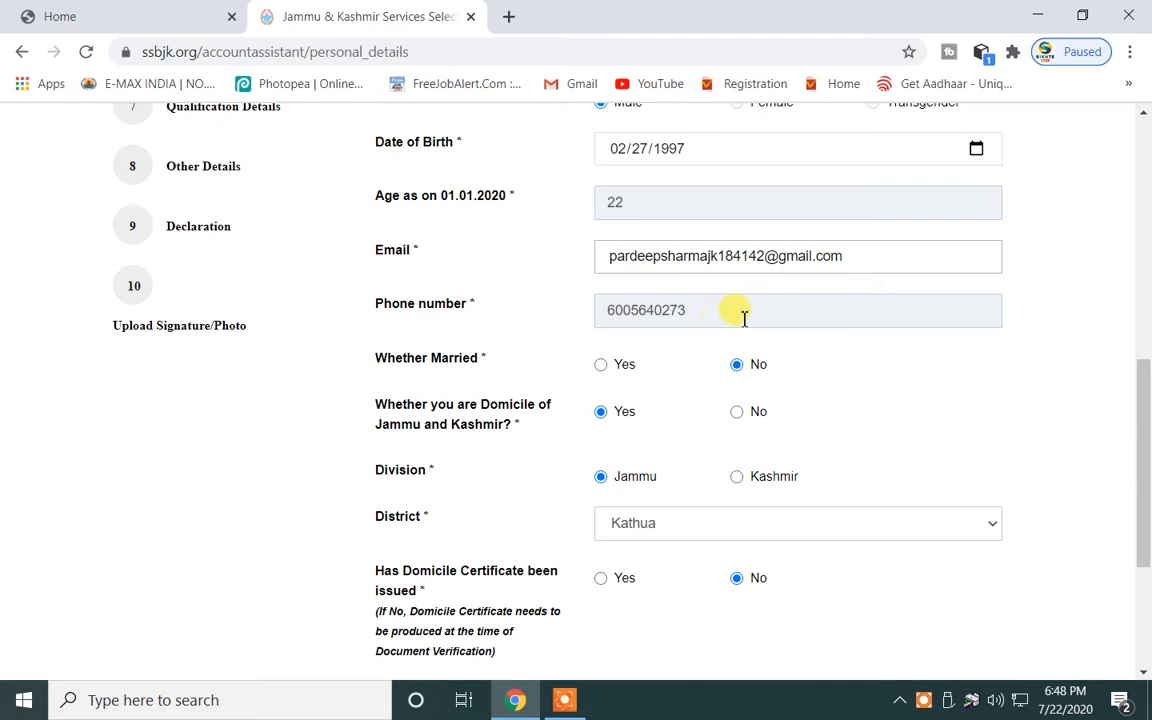
scroll(744, 318, up, 3)
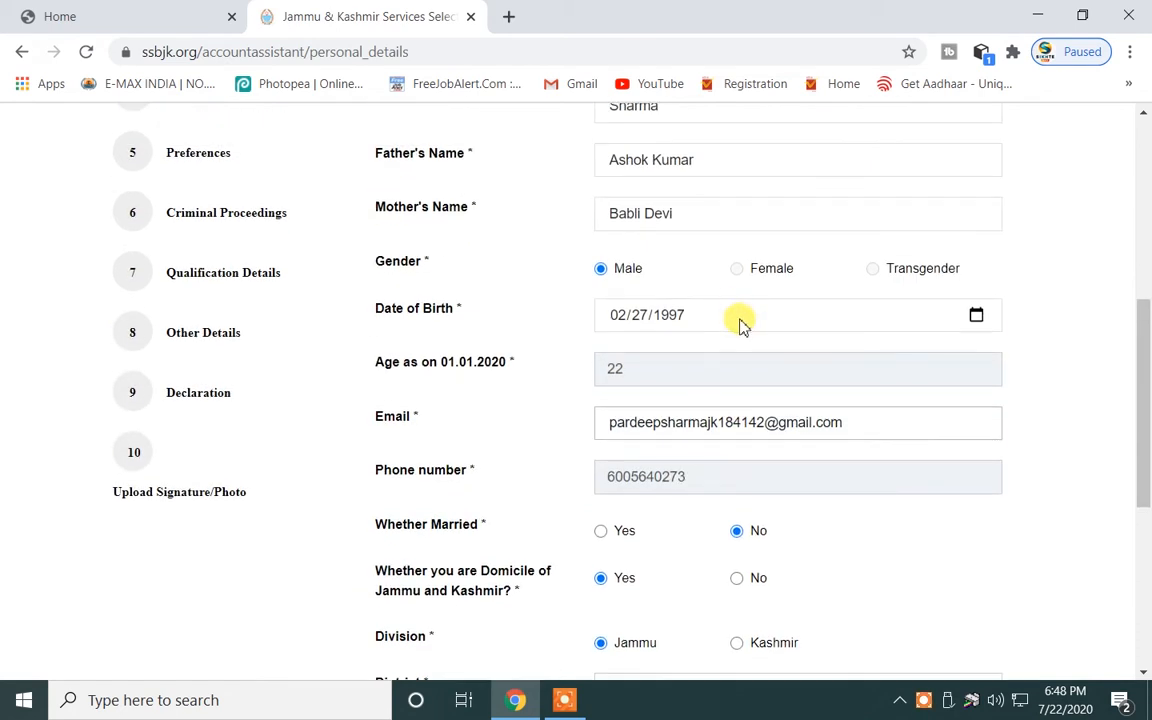
scroll(742, 323, up, 3)
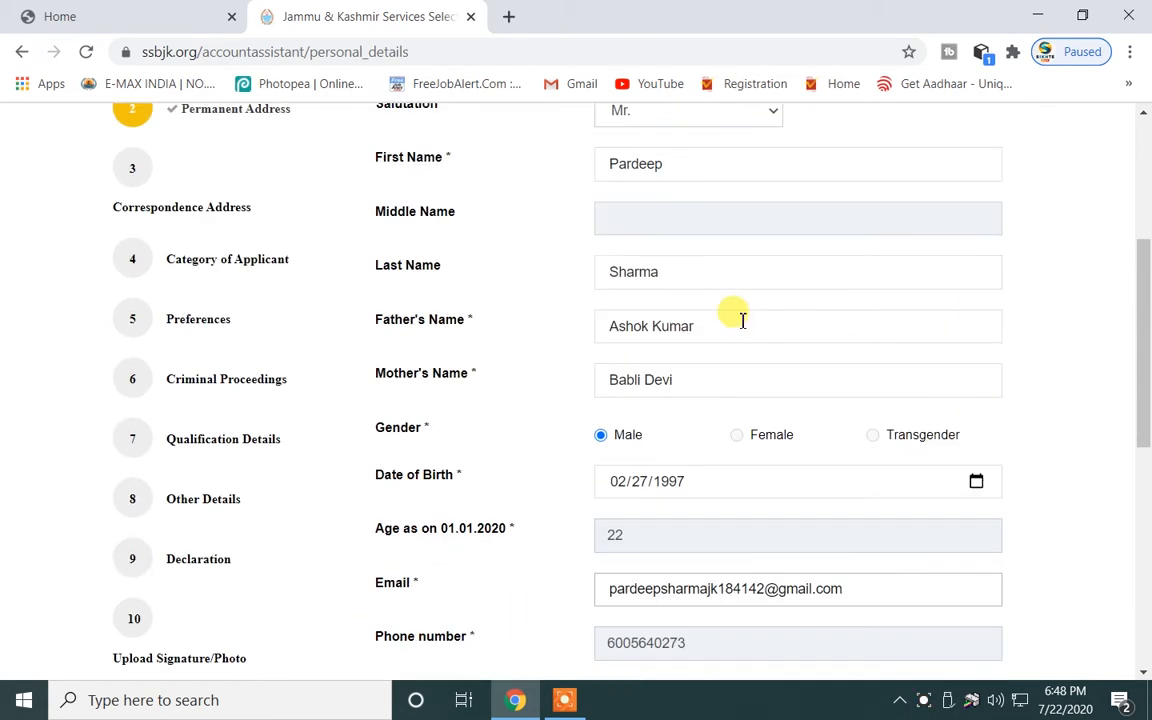
scroll(740, 317, up, 3)
scroll(735, 320, down, 9)
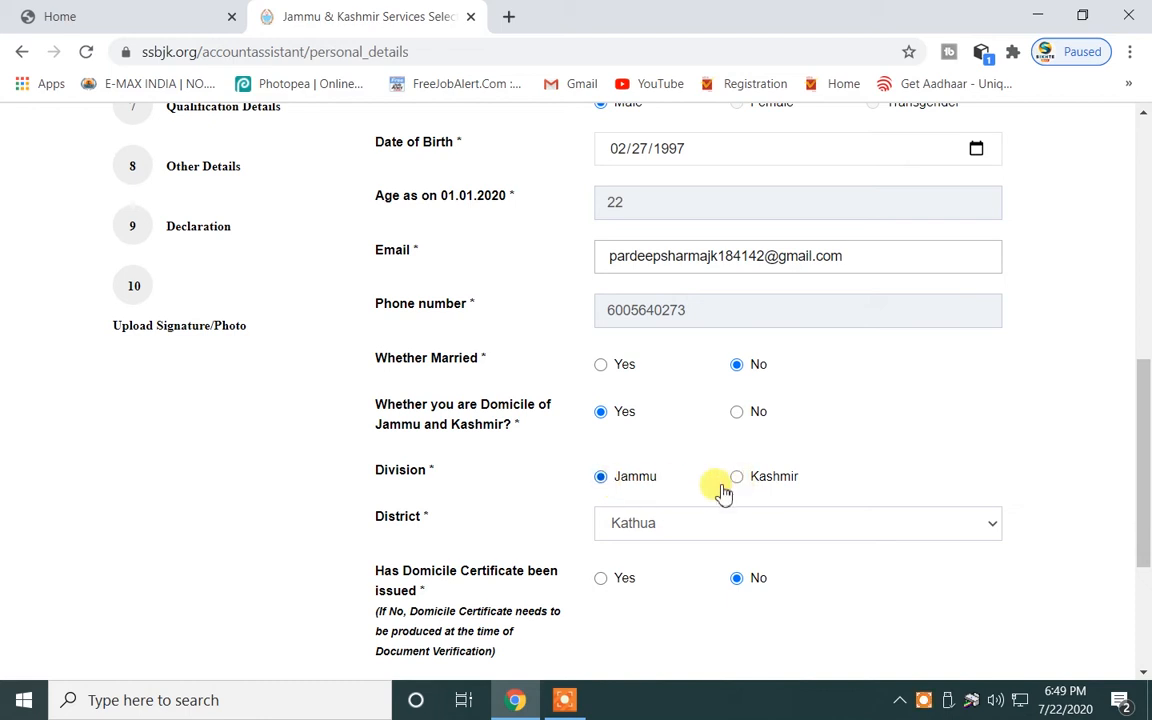
click(665, 530)
click(632, 204)
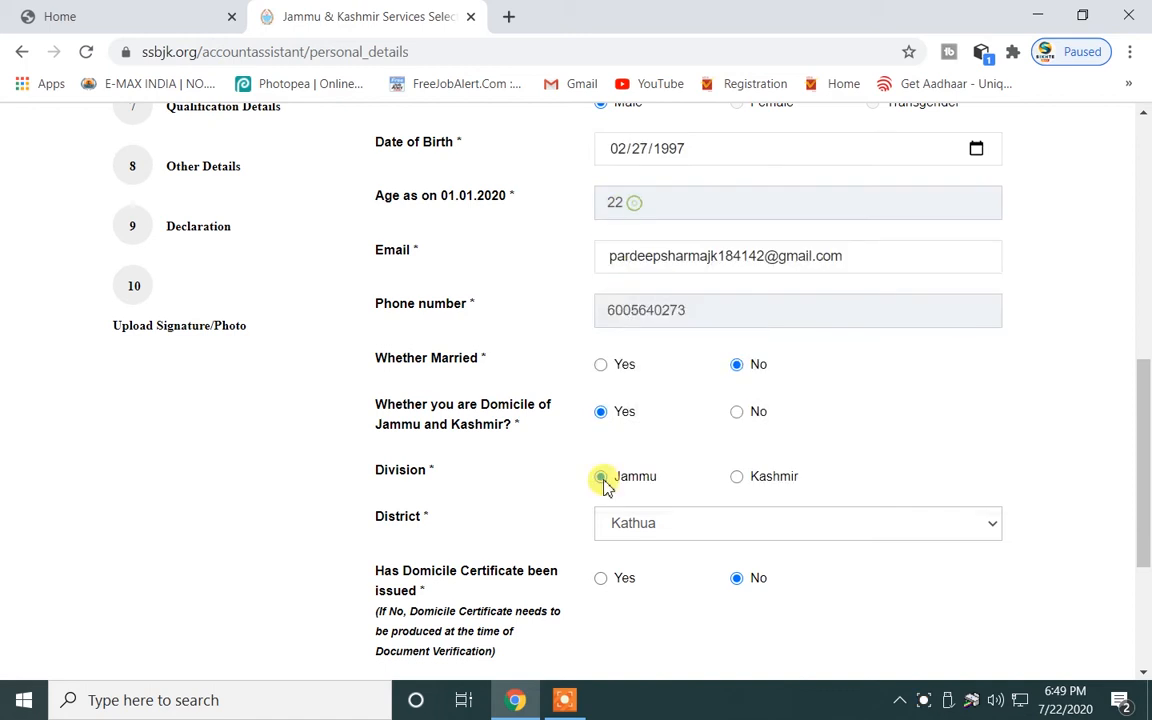
scroll(670, 535, down, 3)
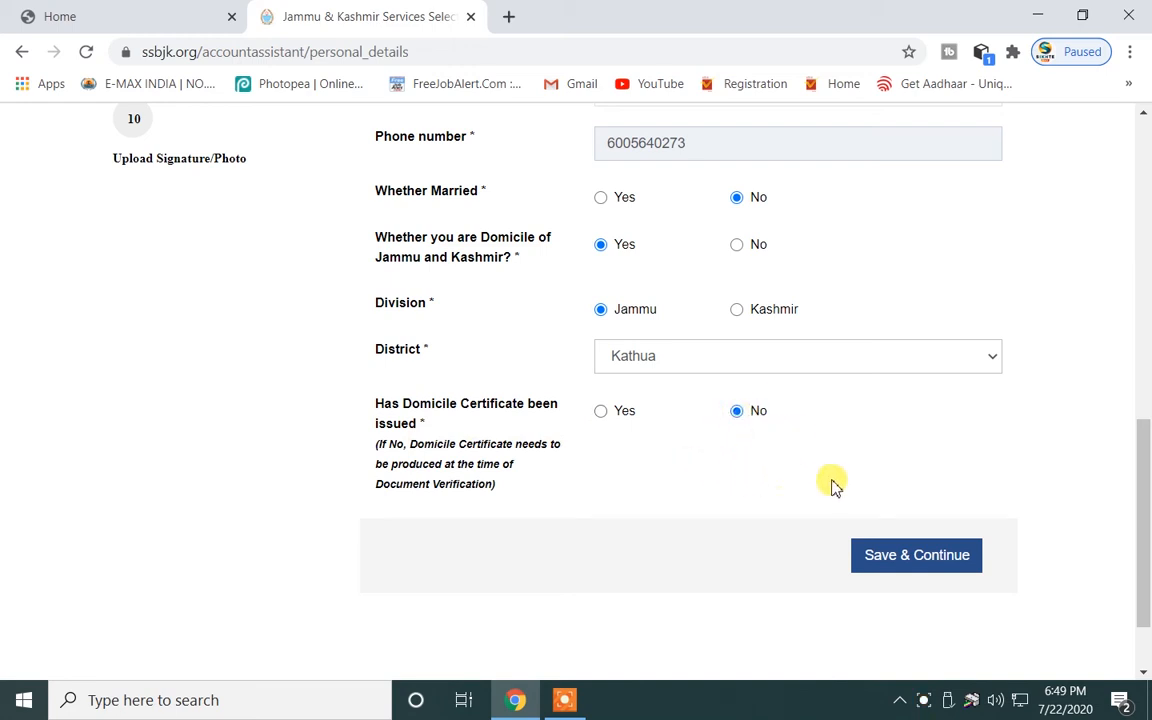
Save the personal details and review the permanent address locality and village/town entries.
click(903, 558)
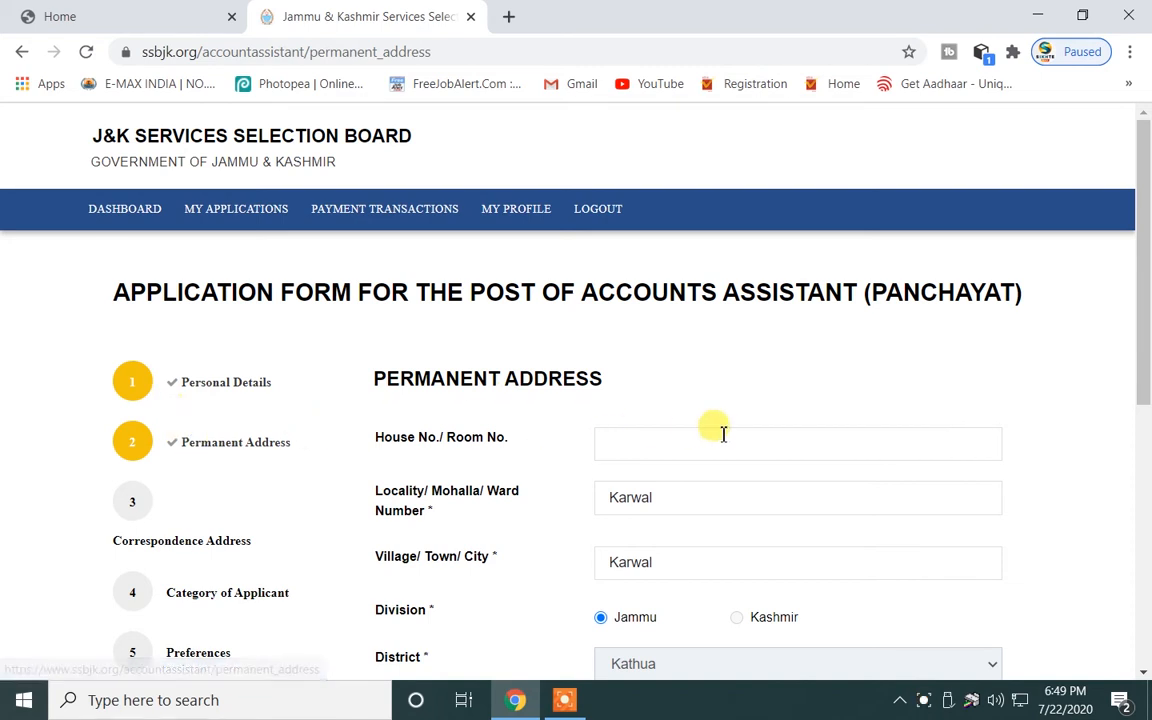
scroll(715, 432, down, 2)
click(666, 332)
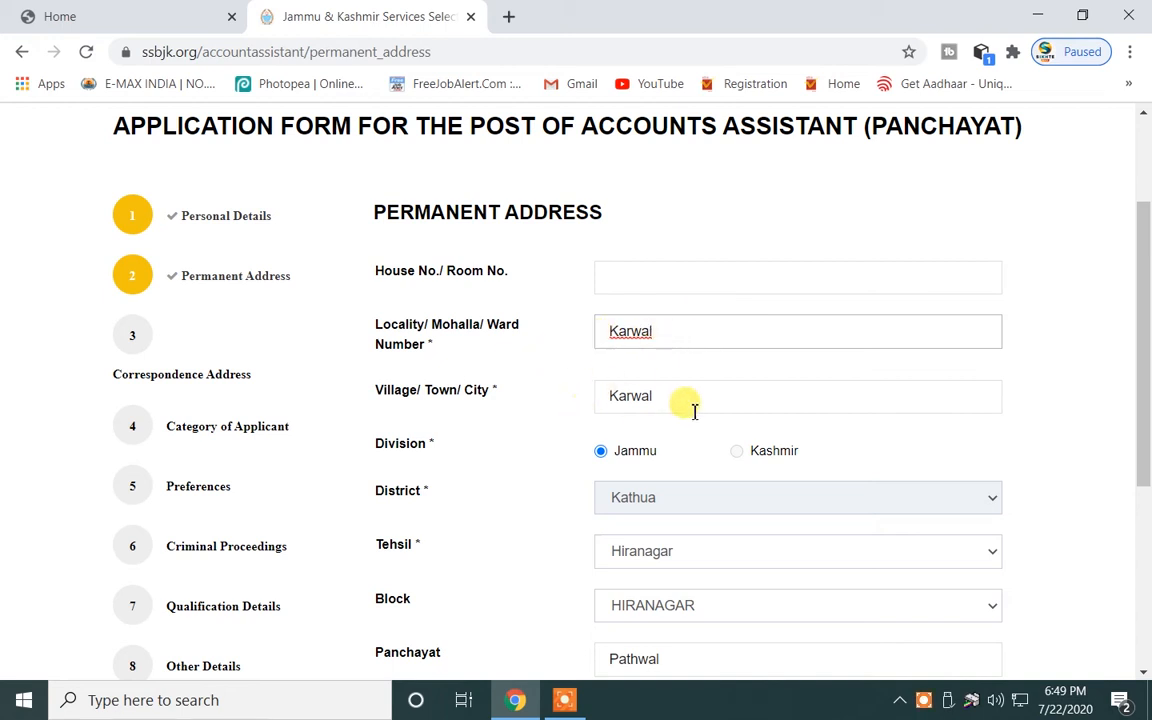
click(645, 400)
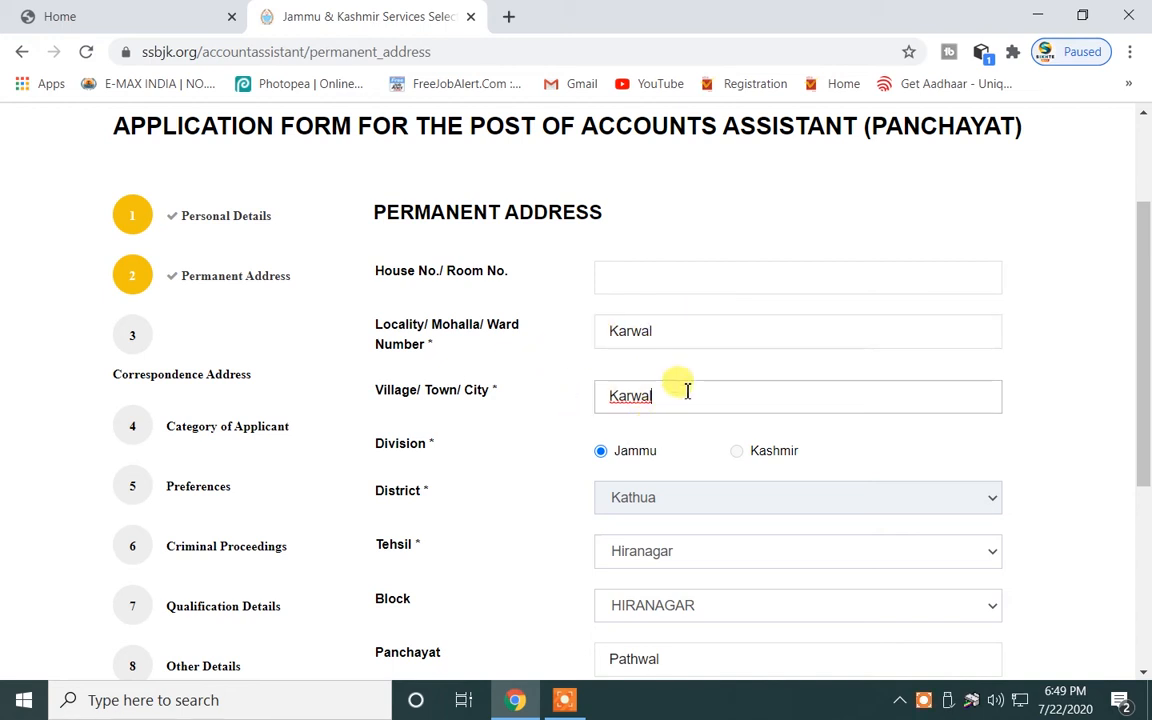
scroll(687, 391, down, 2)
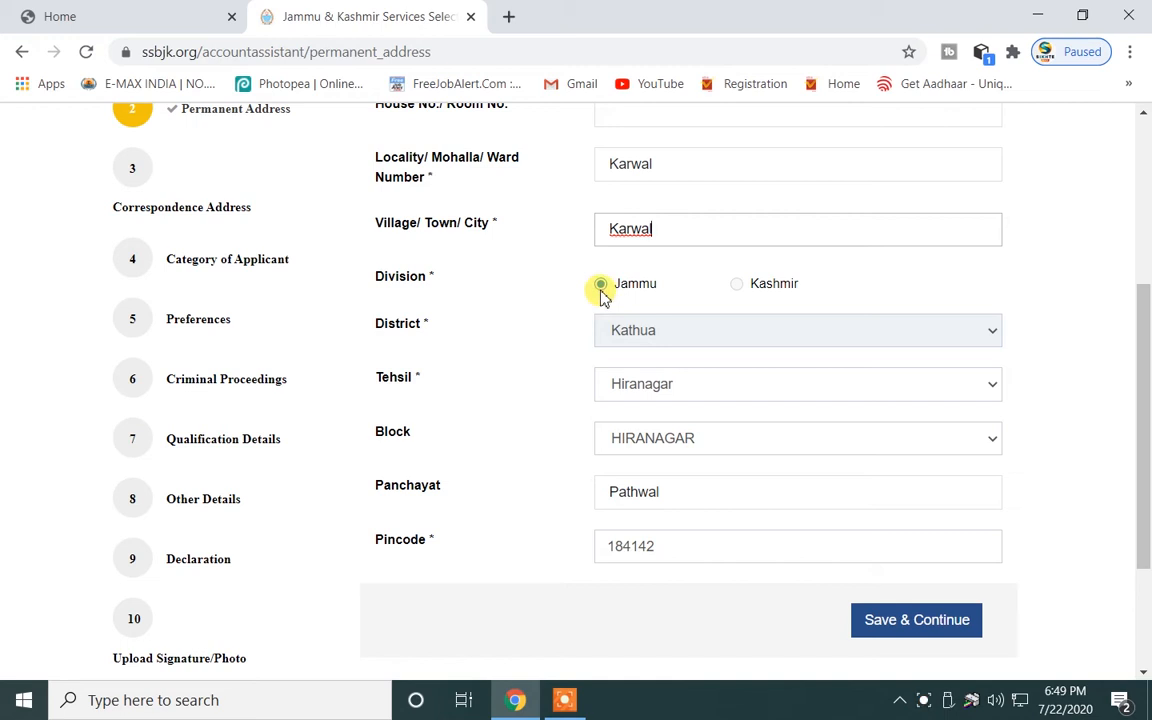
Confirm district Kathua and tehsil Hiranagar, then save the permanent address.
click(694, 337)
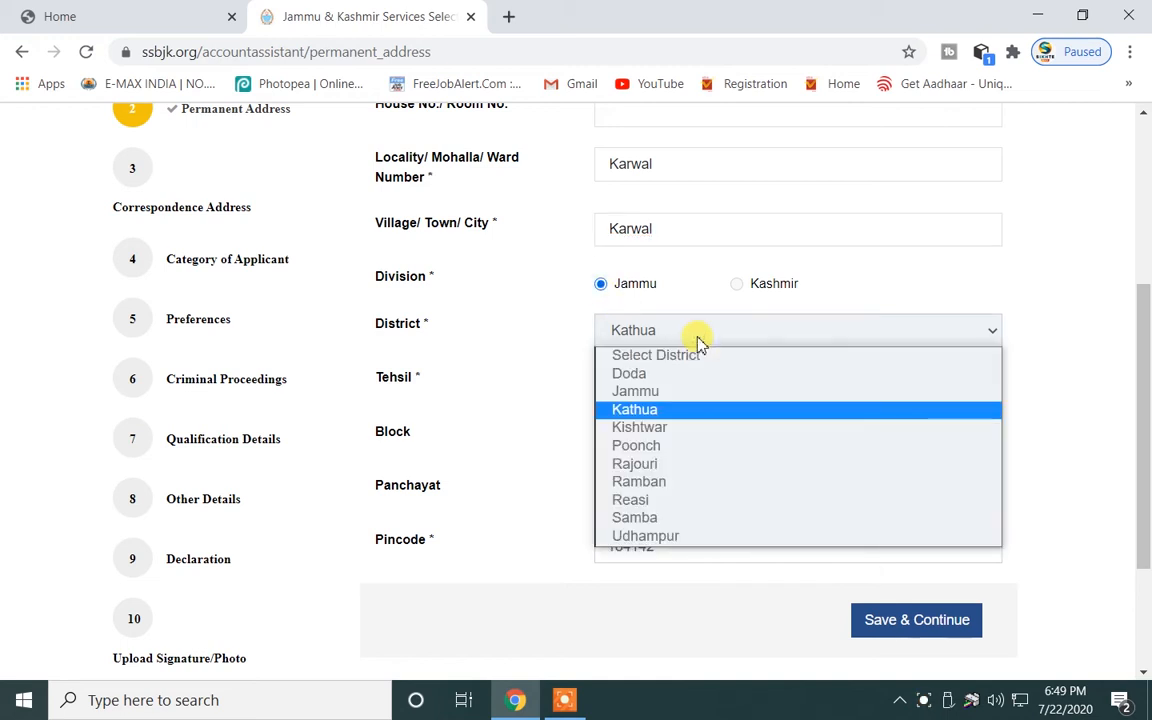
click(678, 414)
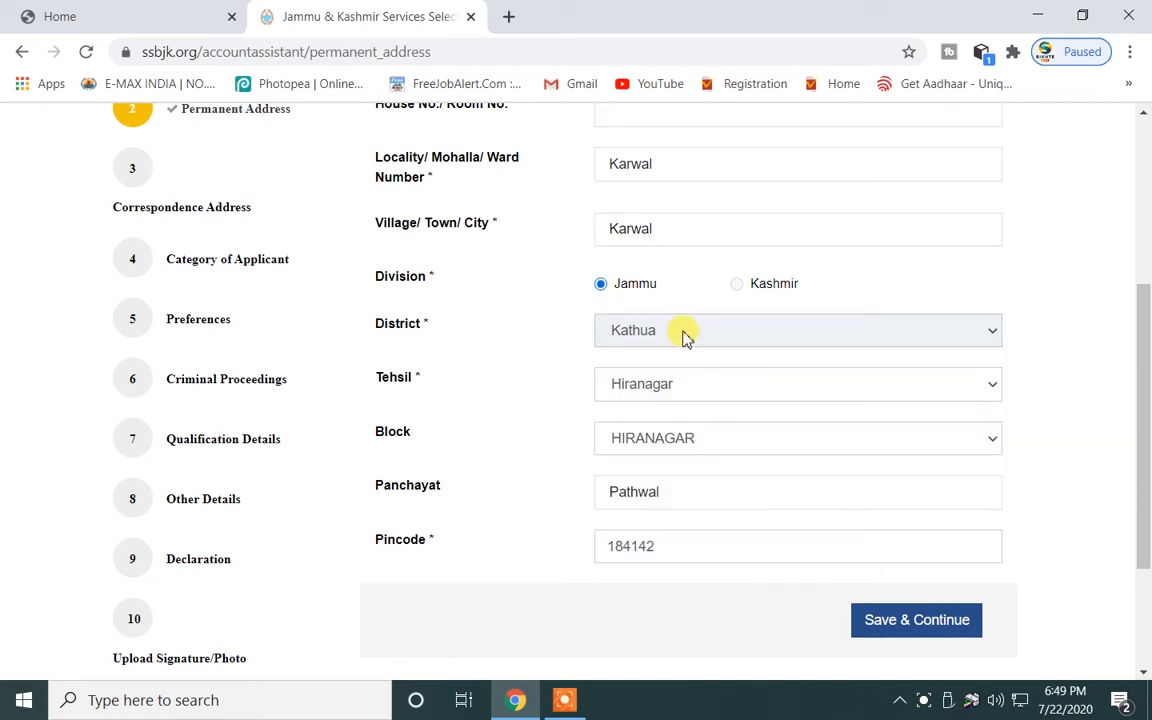
click(690, 390)
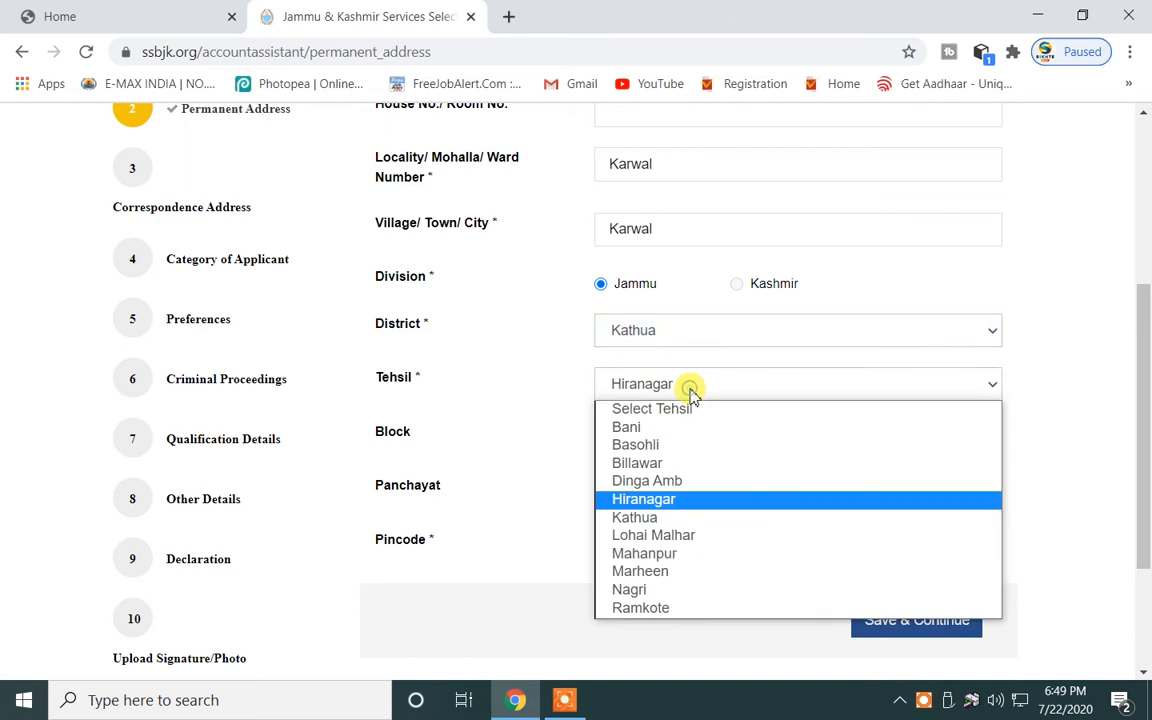
click(657, 506)
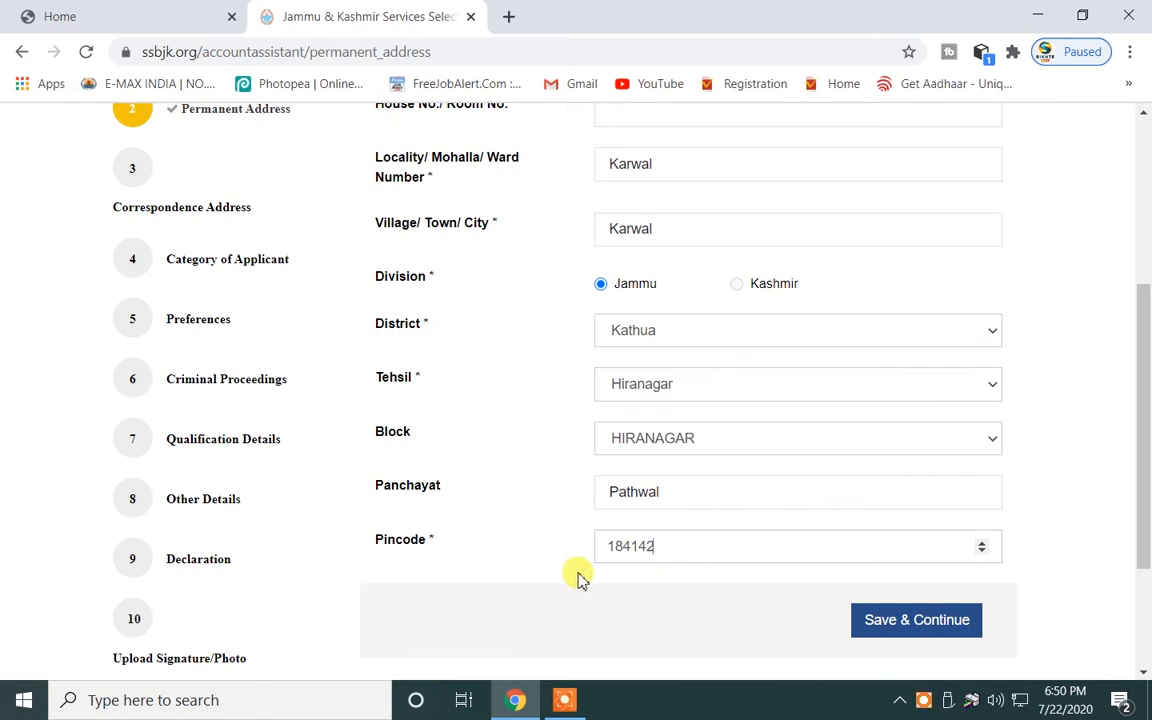
click(916, 624)
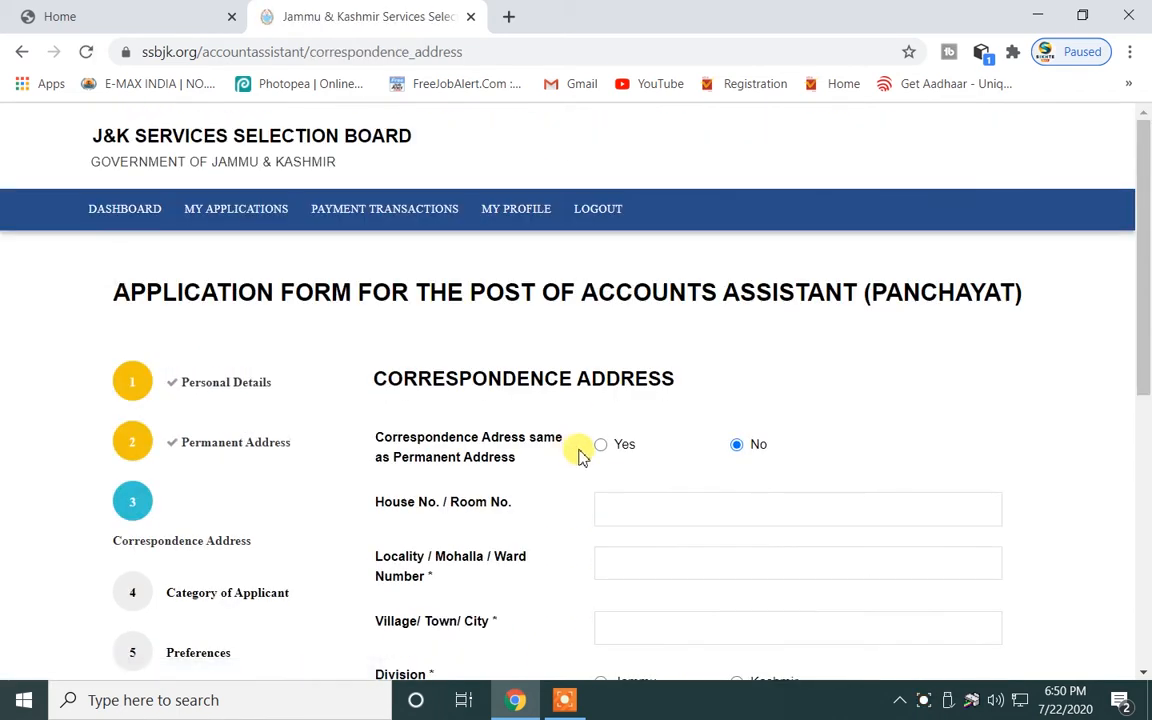
Mark the correspondence address as same as permanent and save it.
scroll(588, 450, down, 3)
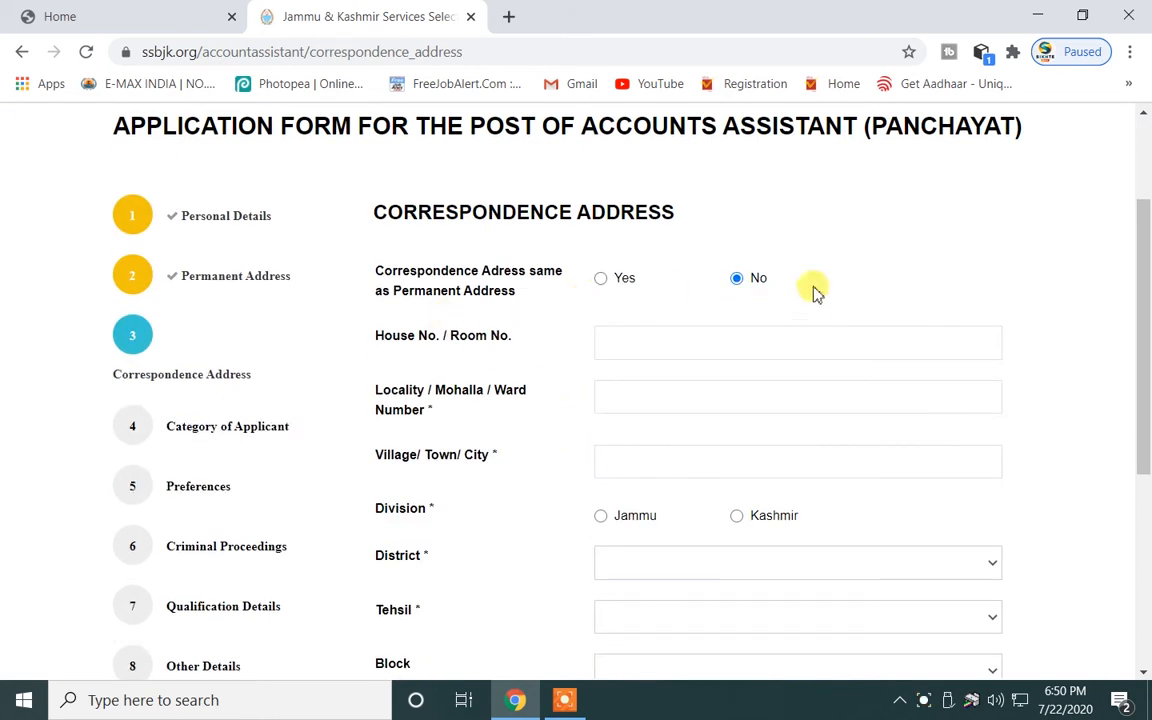
click(601, 280)
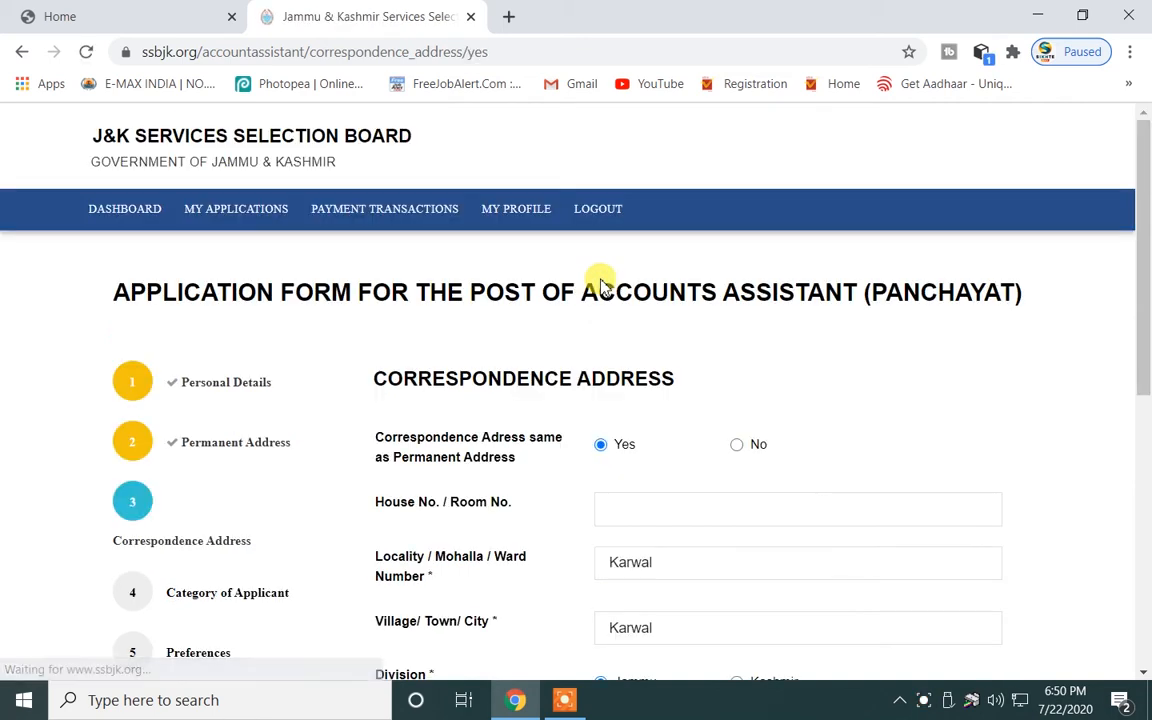
scroll(611, 247, up, 1)
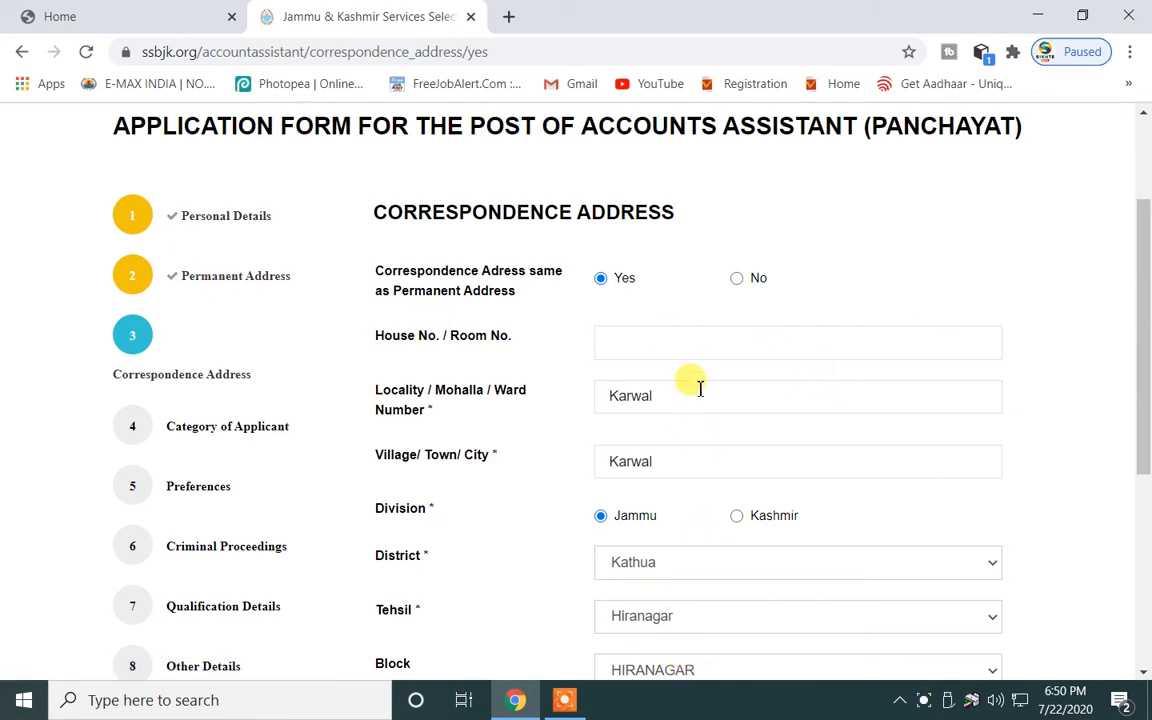
scroll(694, 380, down, 2)
scroll(674, 553, up, 2)
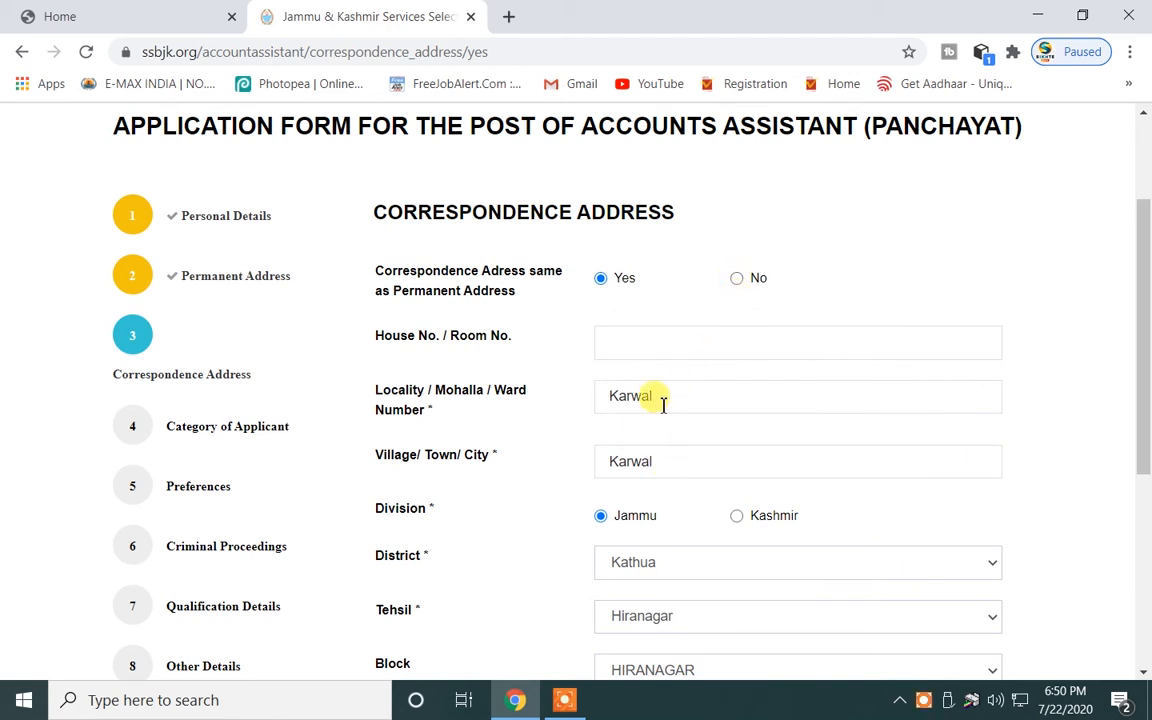
scroll(658, 480, down, 3)
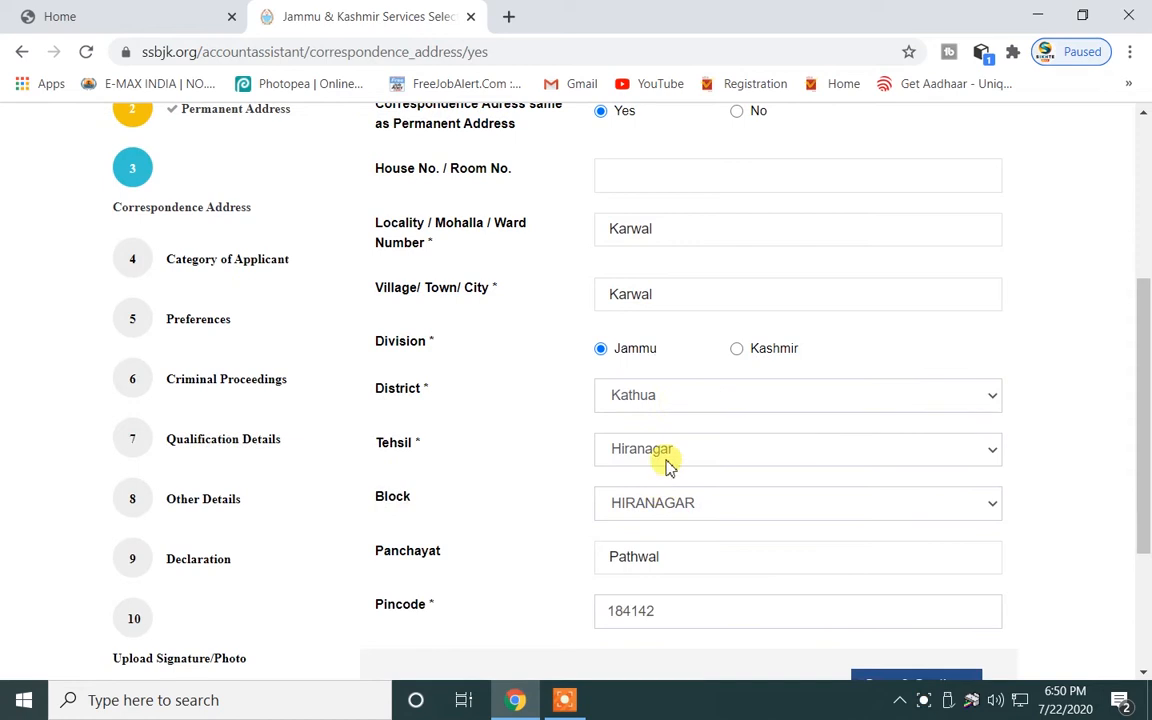
scroll(660, 400, down, 3)
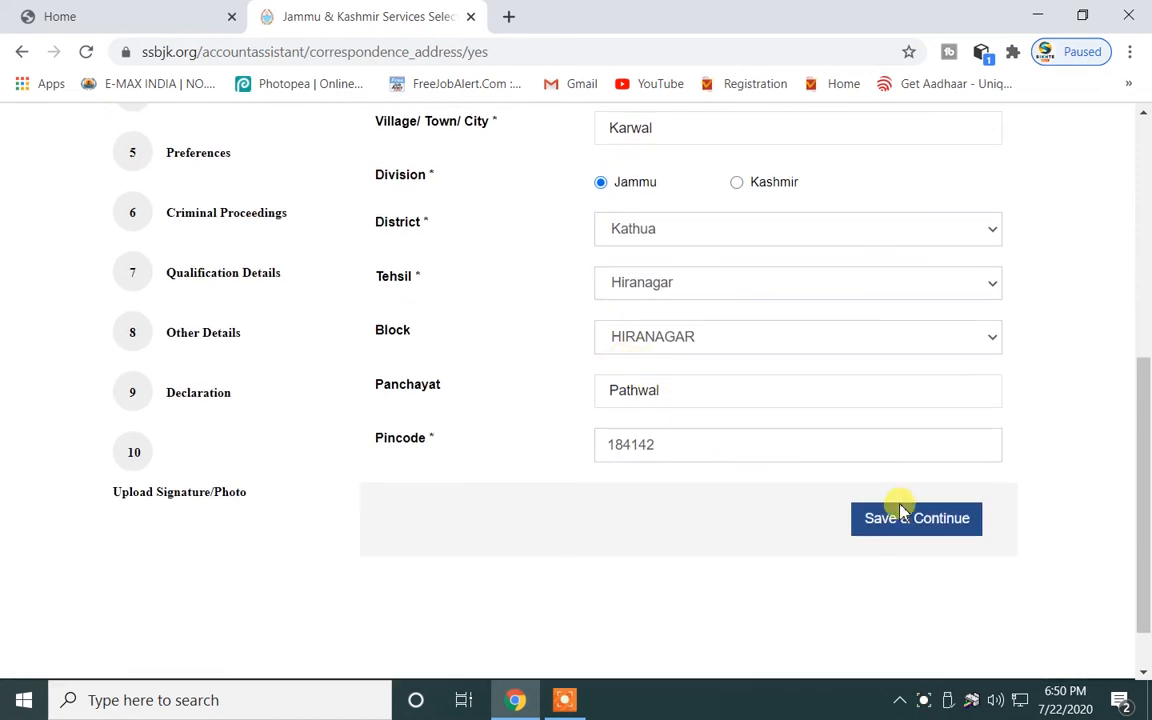
scroll(792, 476, up, 1)
scroll(800, 480, down, 1)
click(929, 521)
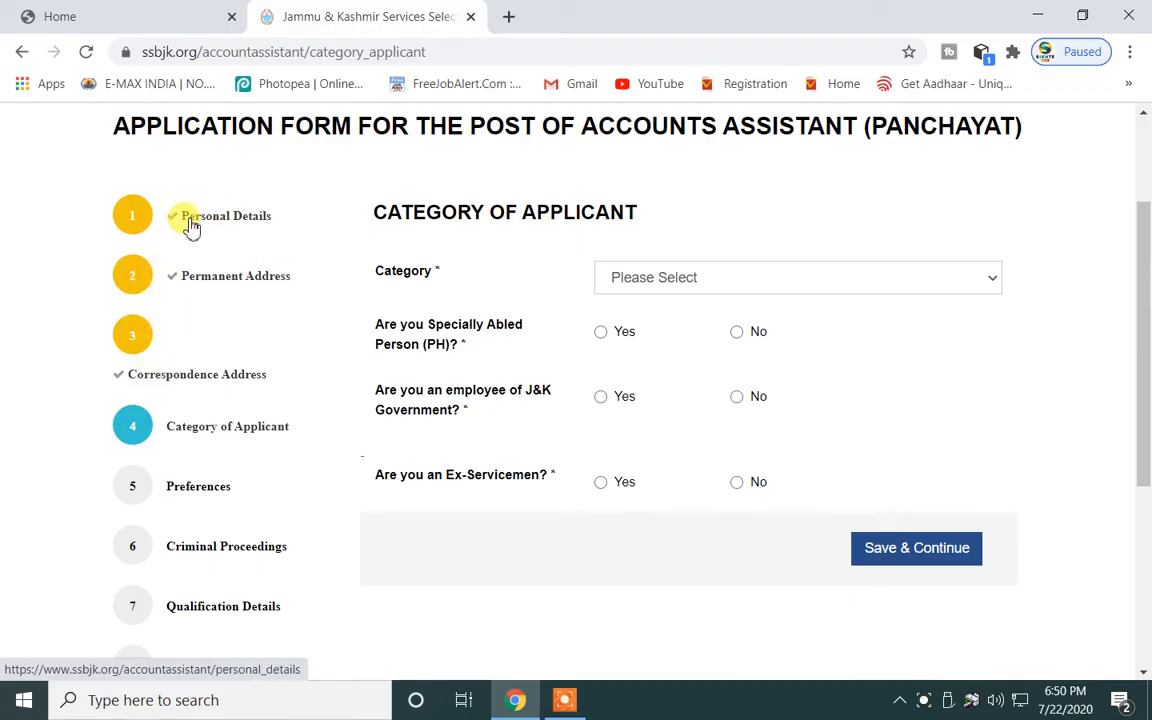
Choose category Open Merit (OM), answer No to J&K Government employee and Ex-Servicemen, and save.
click(722, 280)
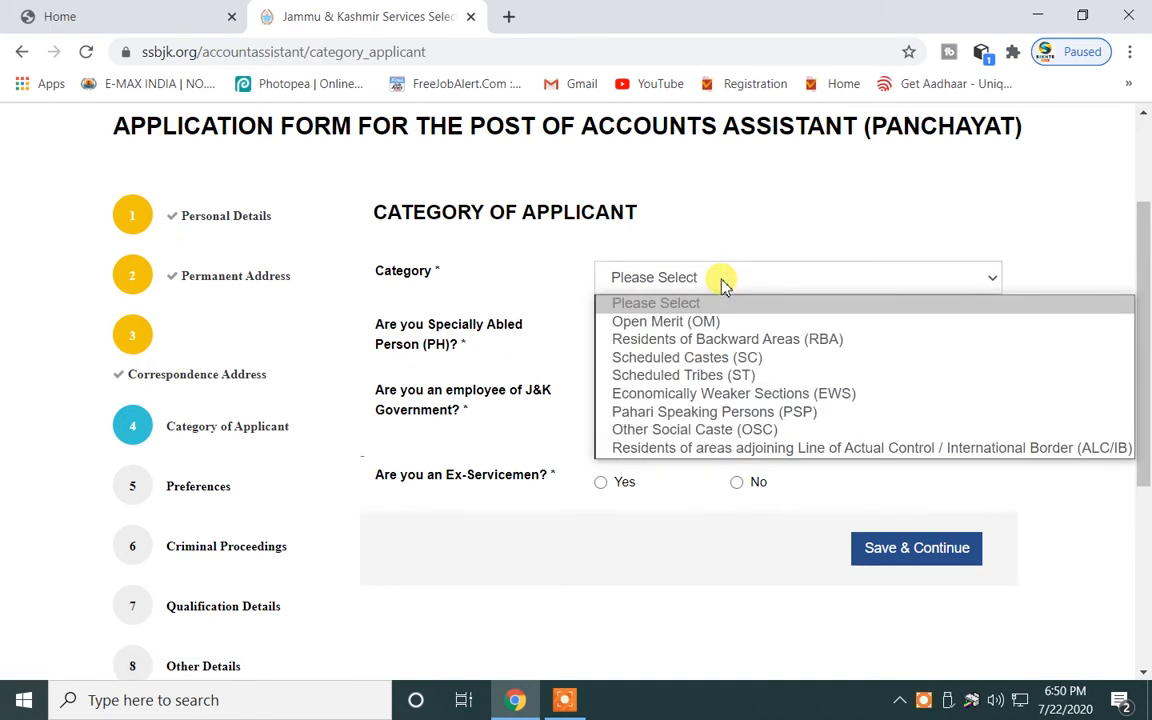
click(710, 280)
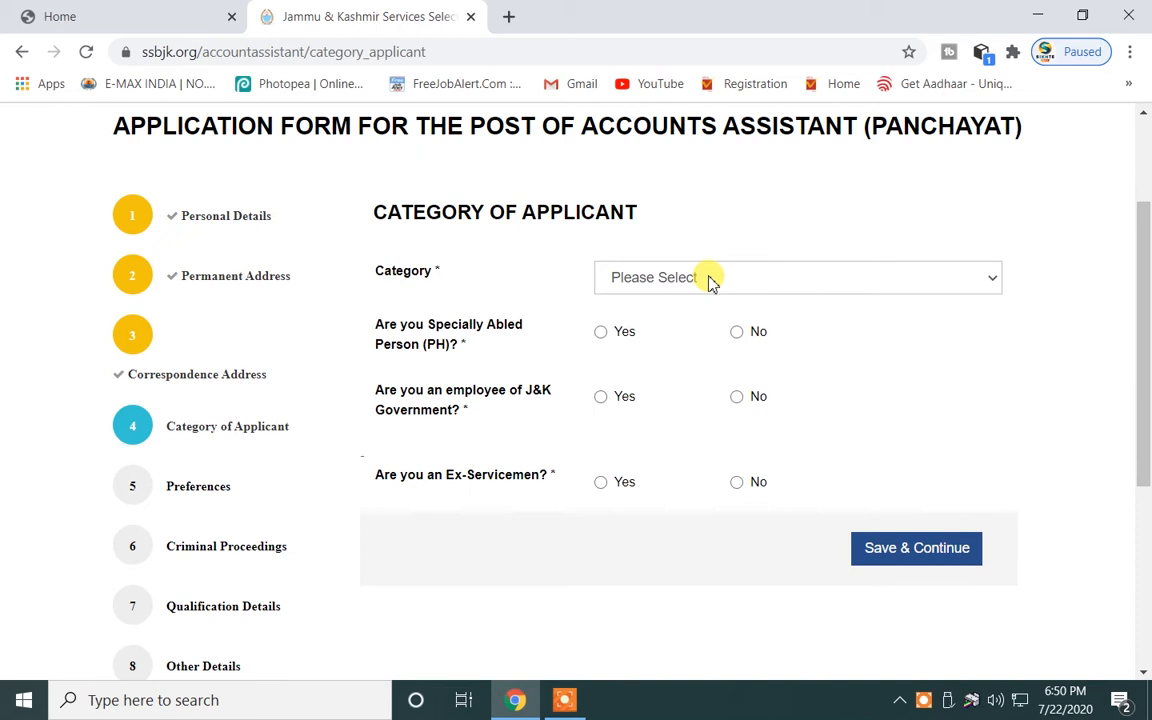
click(784, 281)
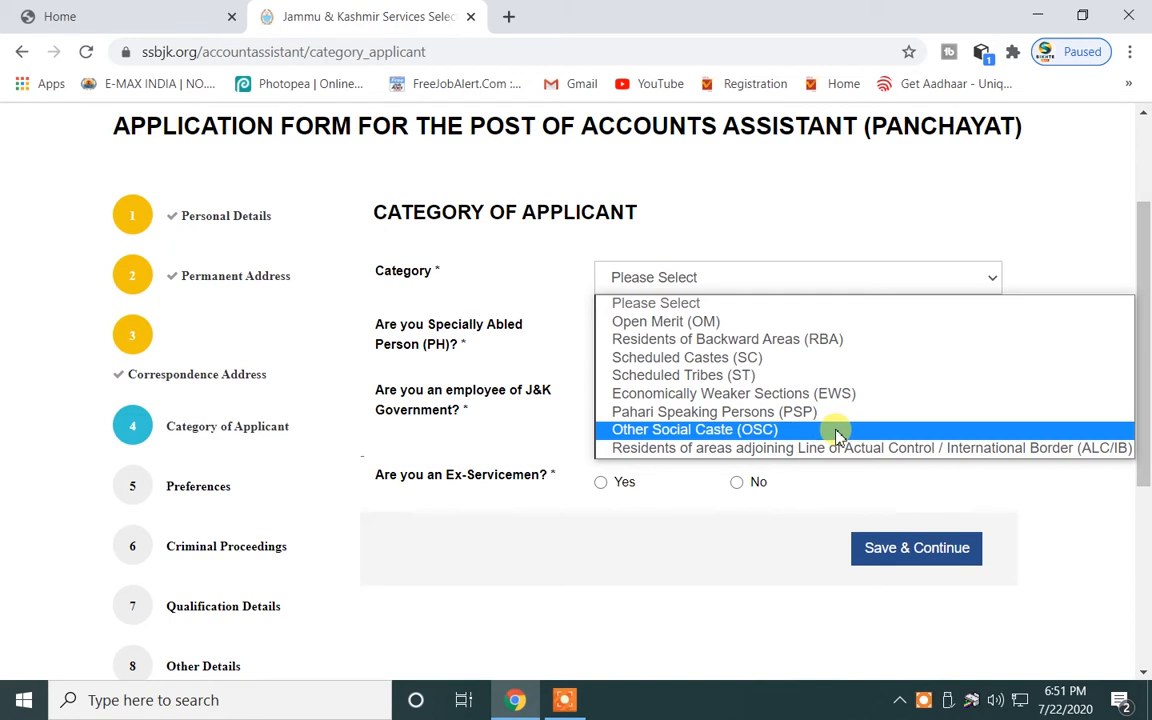
click(727, 322)
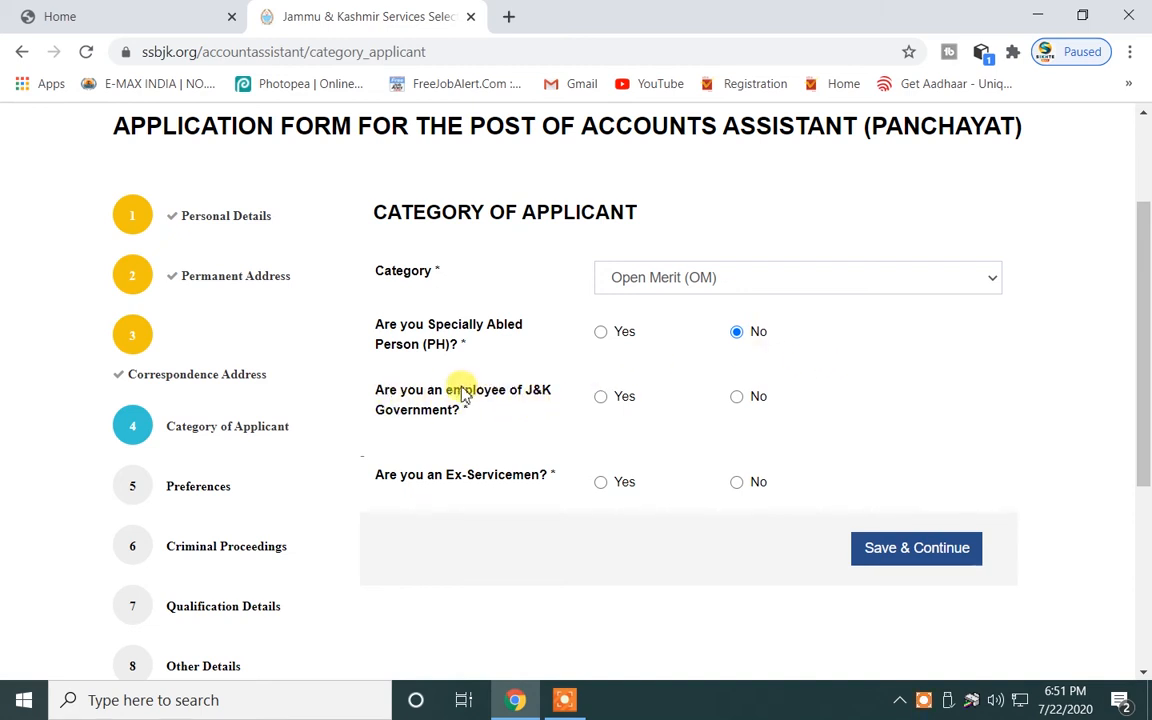
click(737, 398)
scroll(764, 411, down, 2)
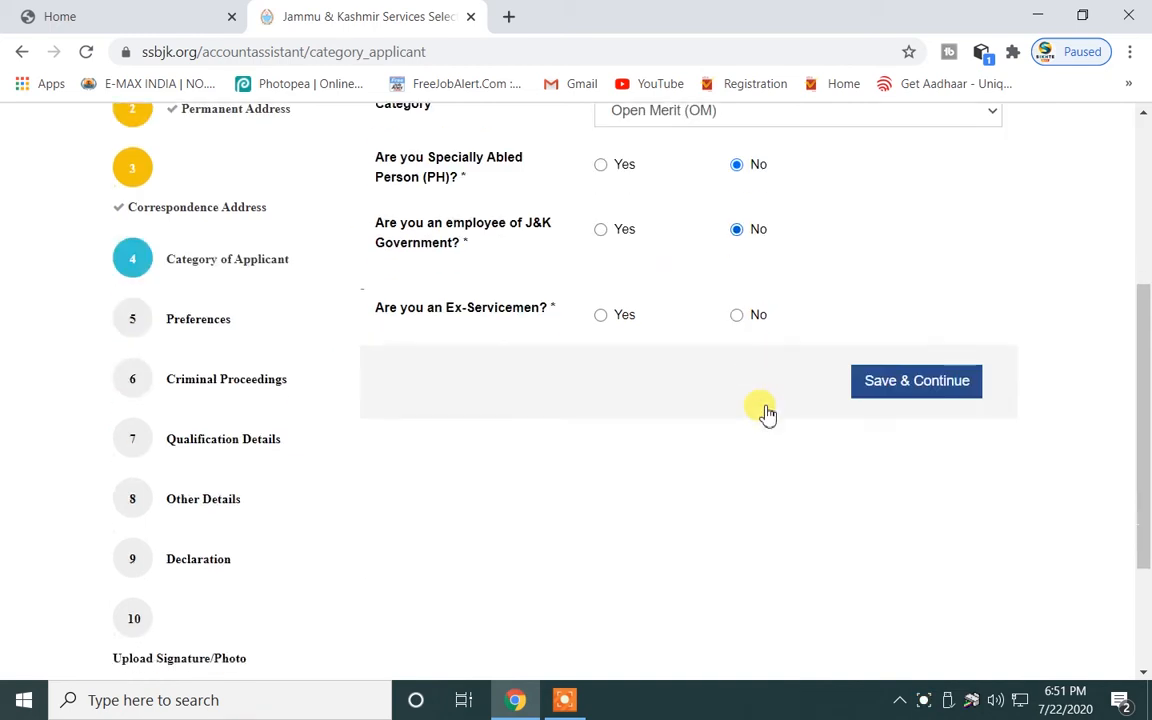
click(737, 317)
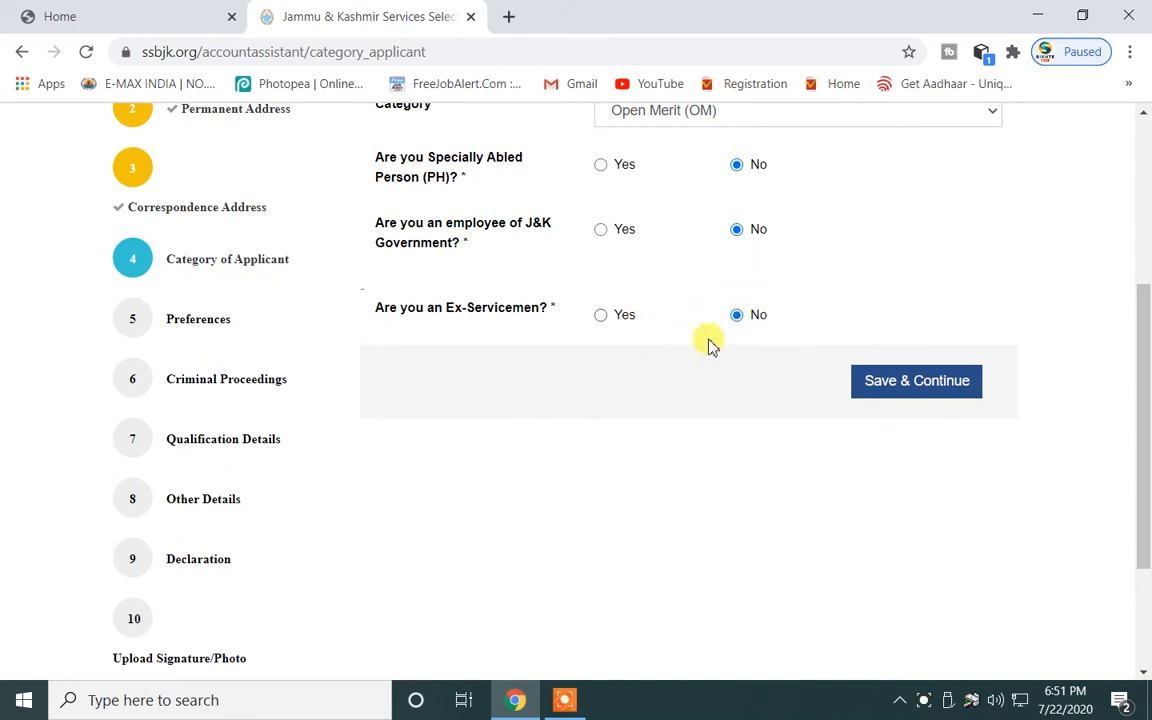
click(902, 390)
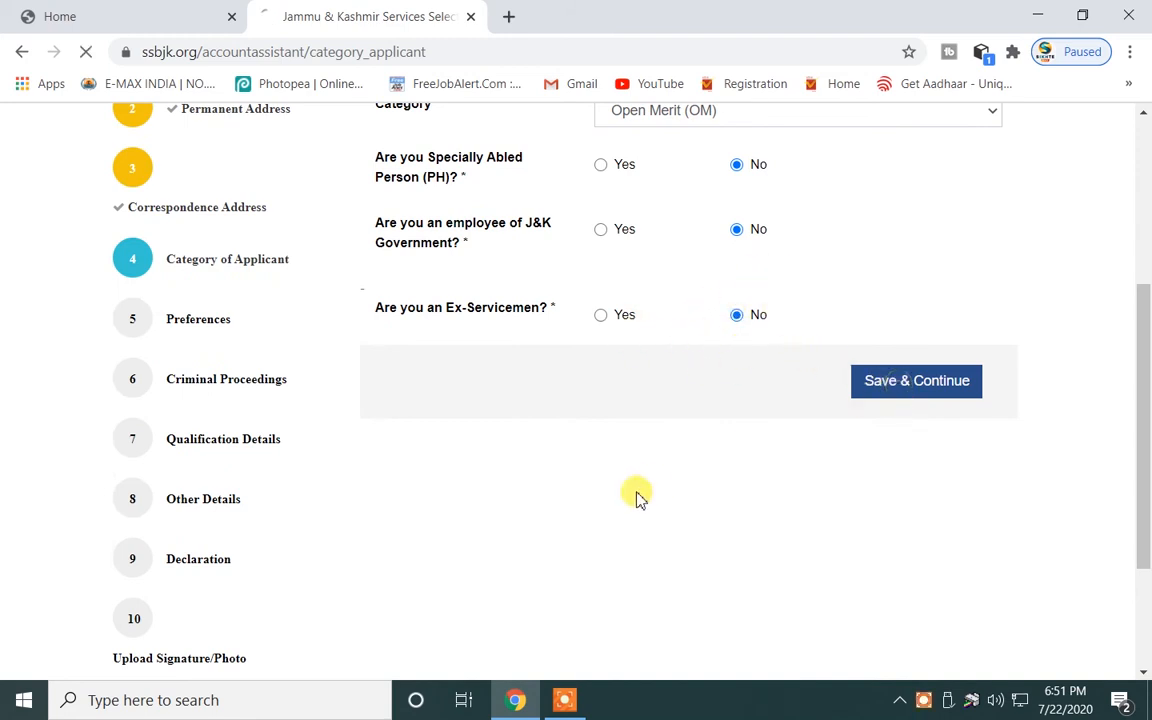
scroll(600, 400, down, 2)
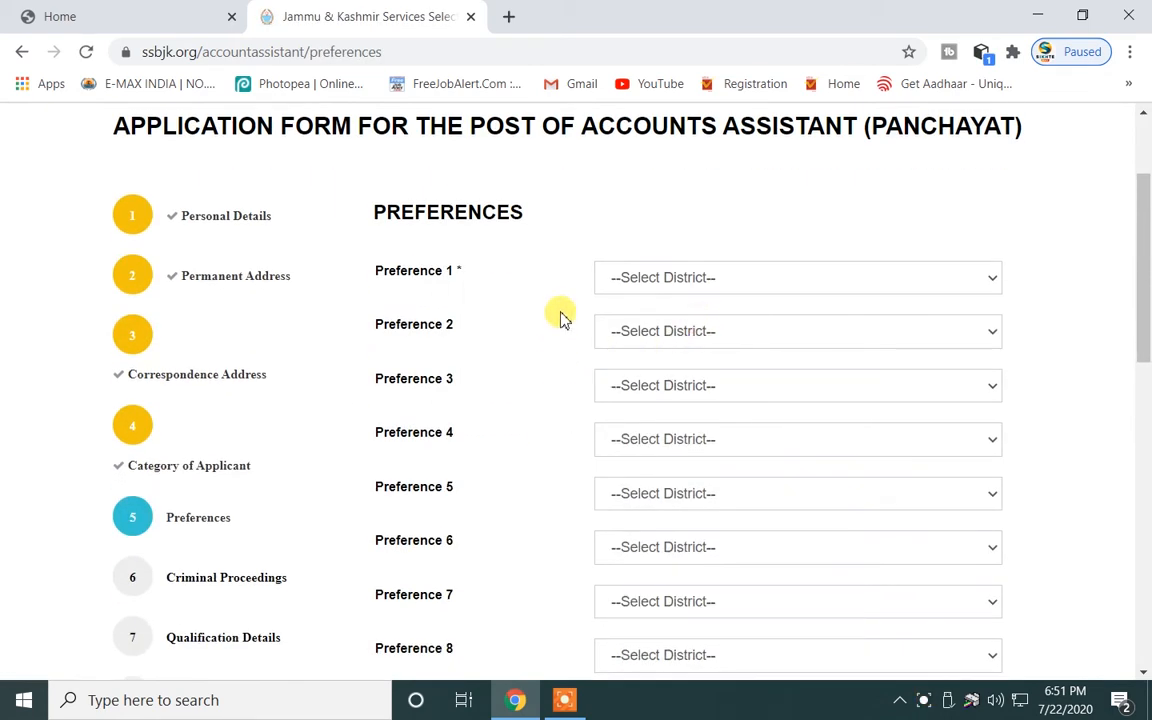
Set district Preference 1 to Kathua and Preference 2 to Samba.
scroll(456, 540, down, 4)
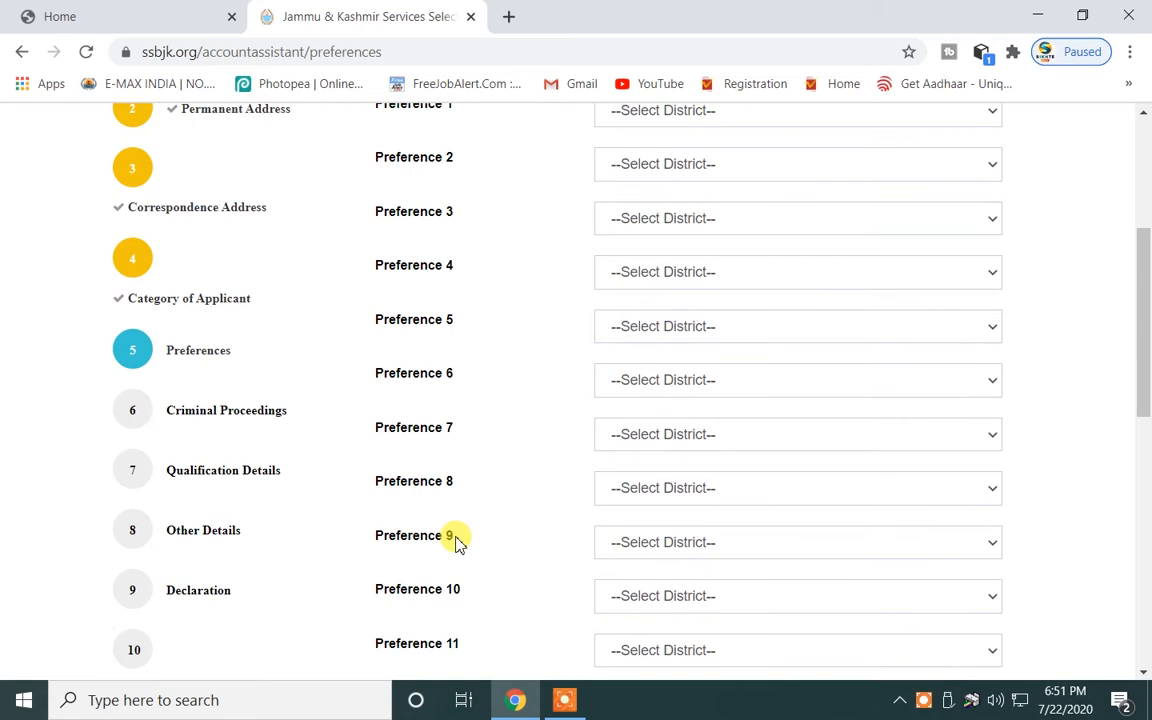
scroll(458, 540, down, 6)
scroll(463, 542, up, 8)
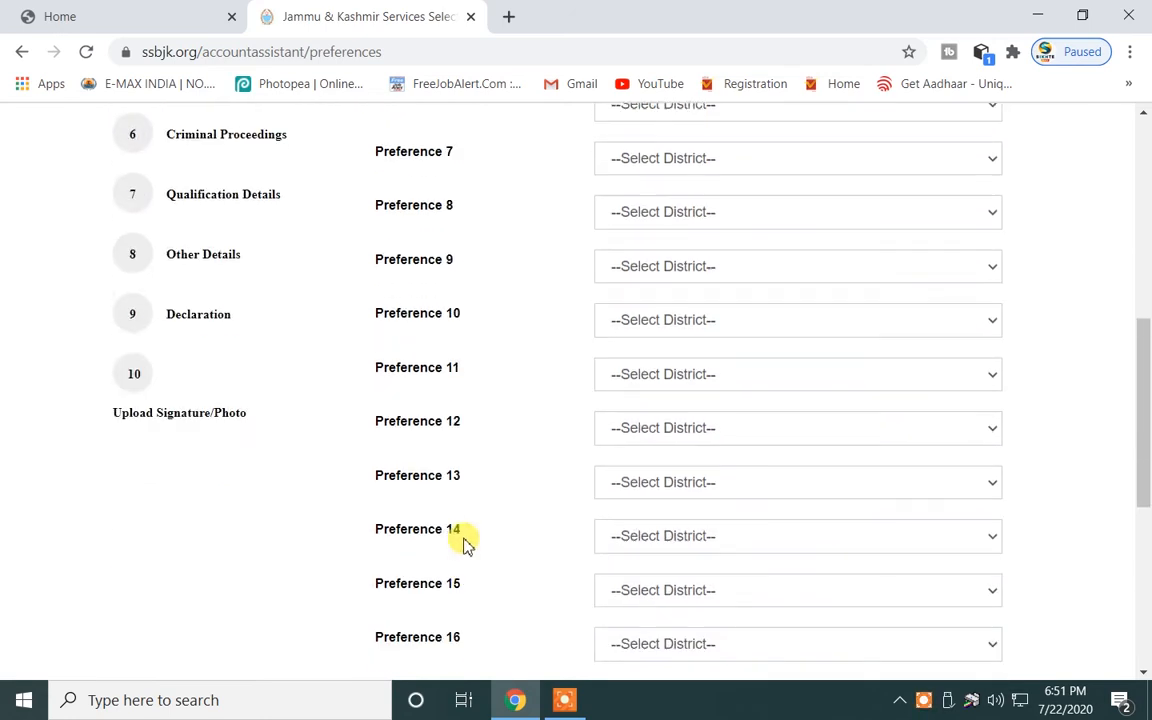
scroll(473, 430, up, 3)
scroll(475, 450, down, 12)
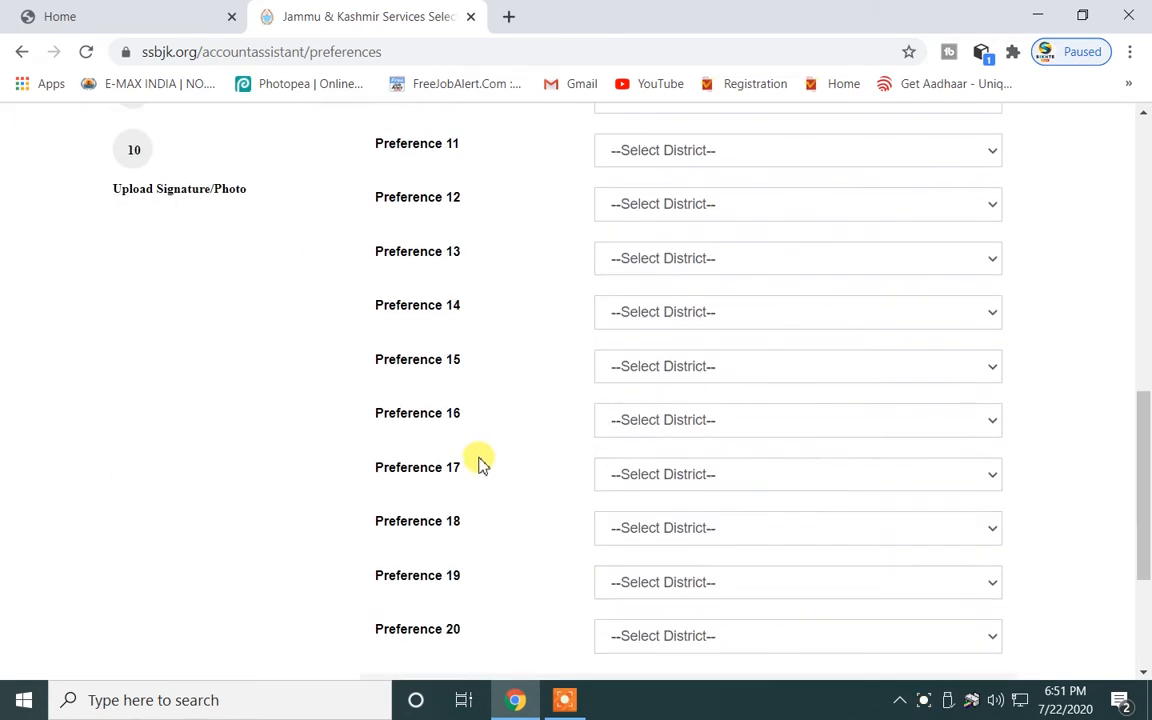
scroll(480, 467, up, 12)
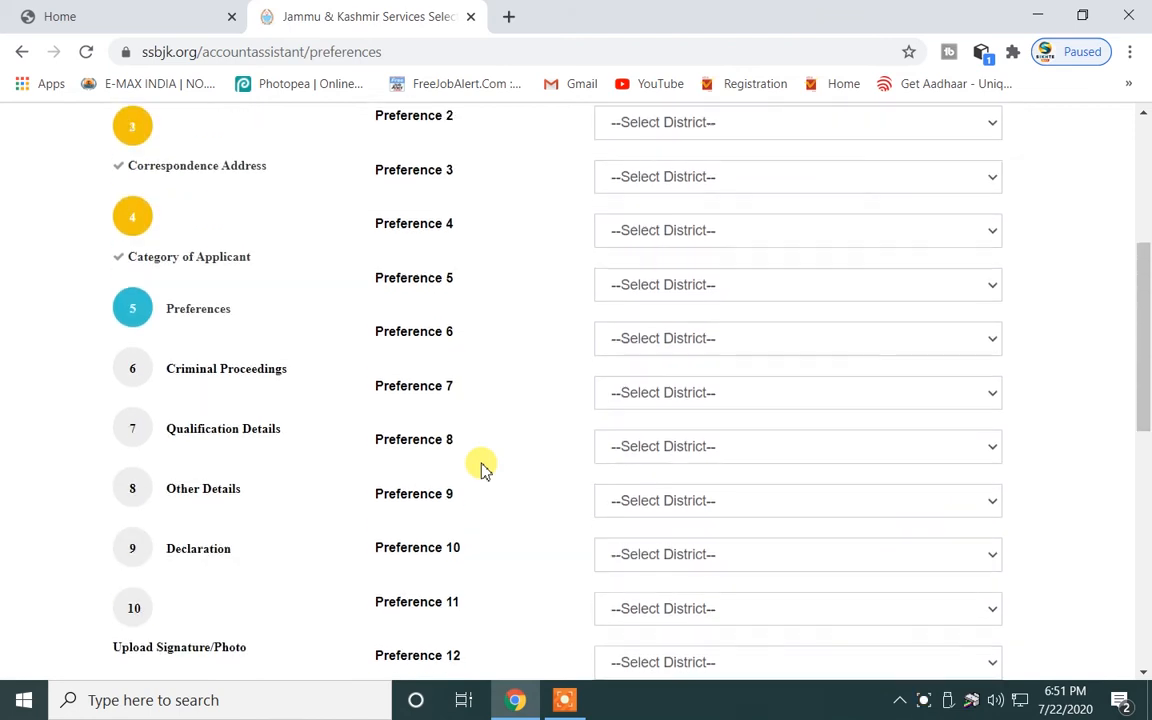
click(705, 357)
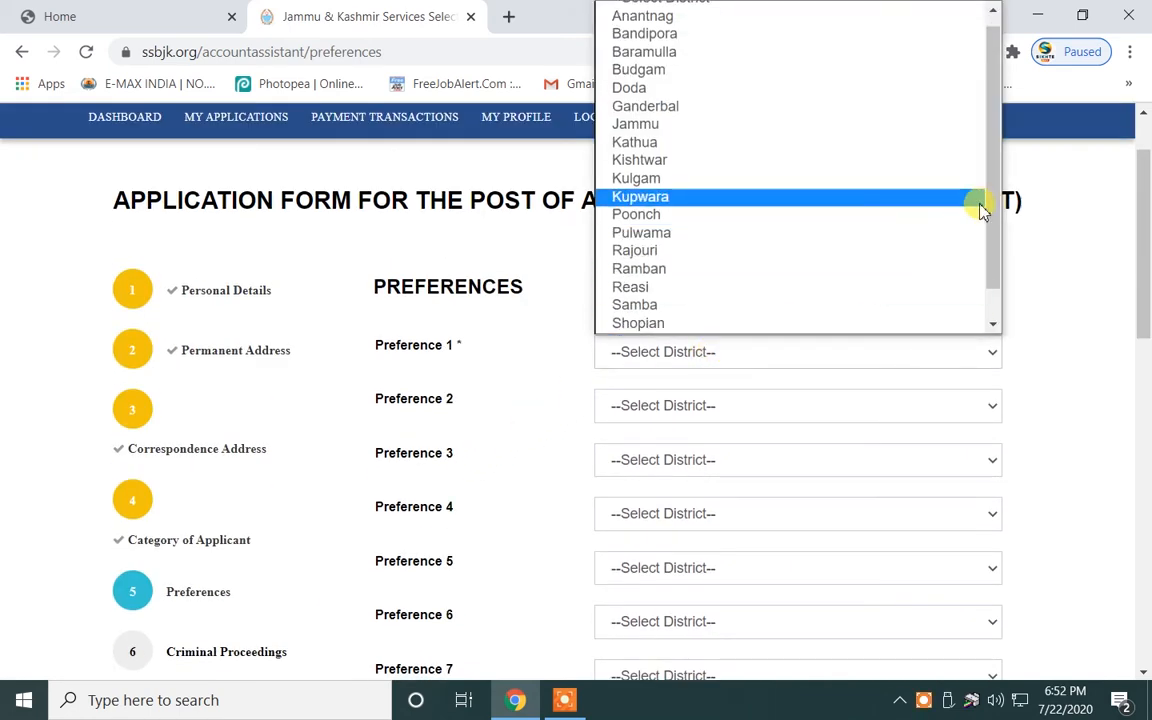
drag(980, 208, 959, 193)
click(751, 156)
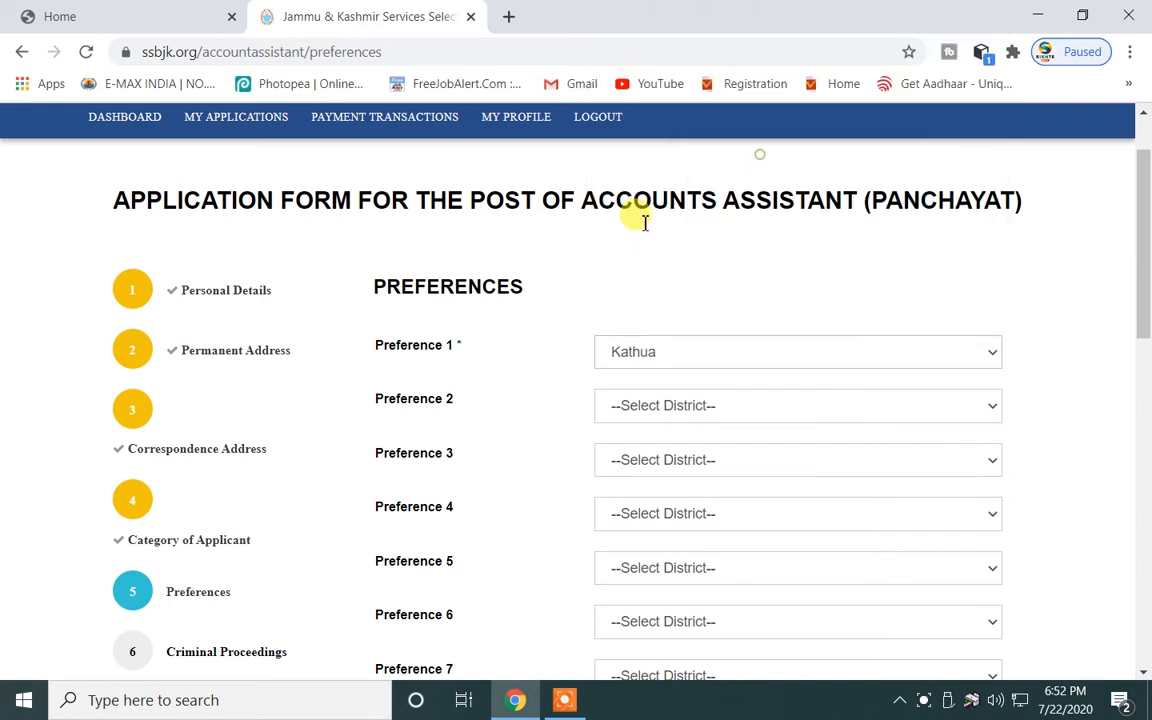
click(697, 409)
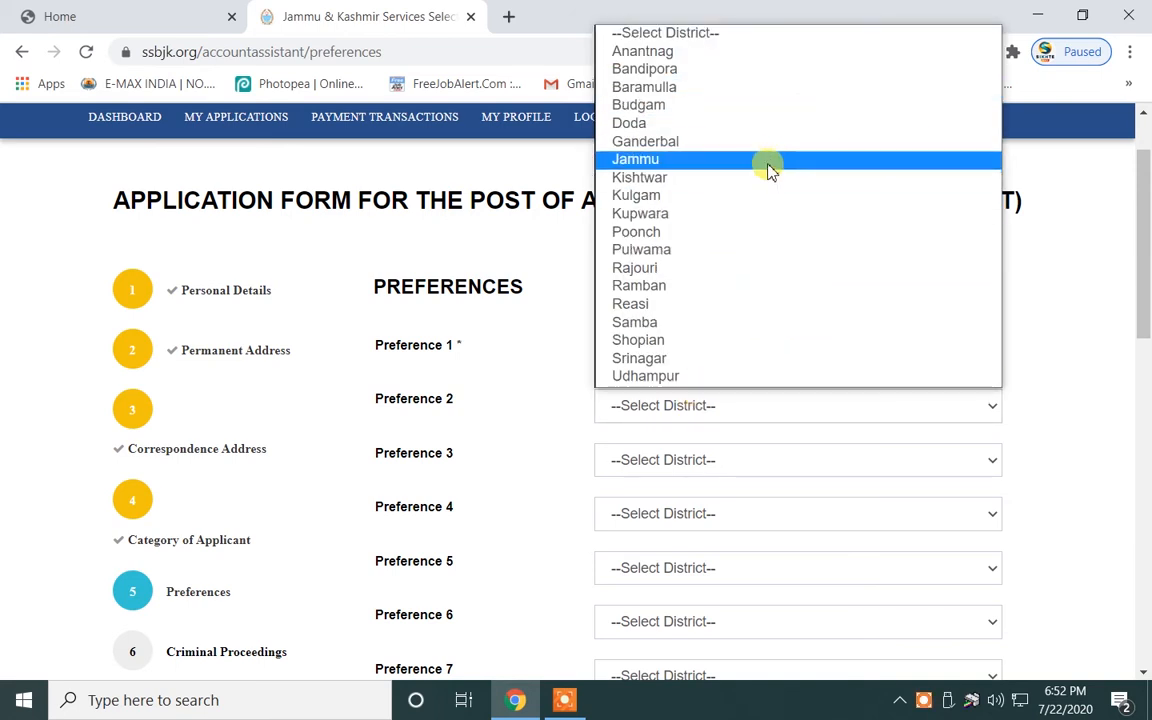
click(765, 321)
scroll(726, 410, down, 3)
scroll(694, 224, up, 2)
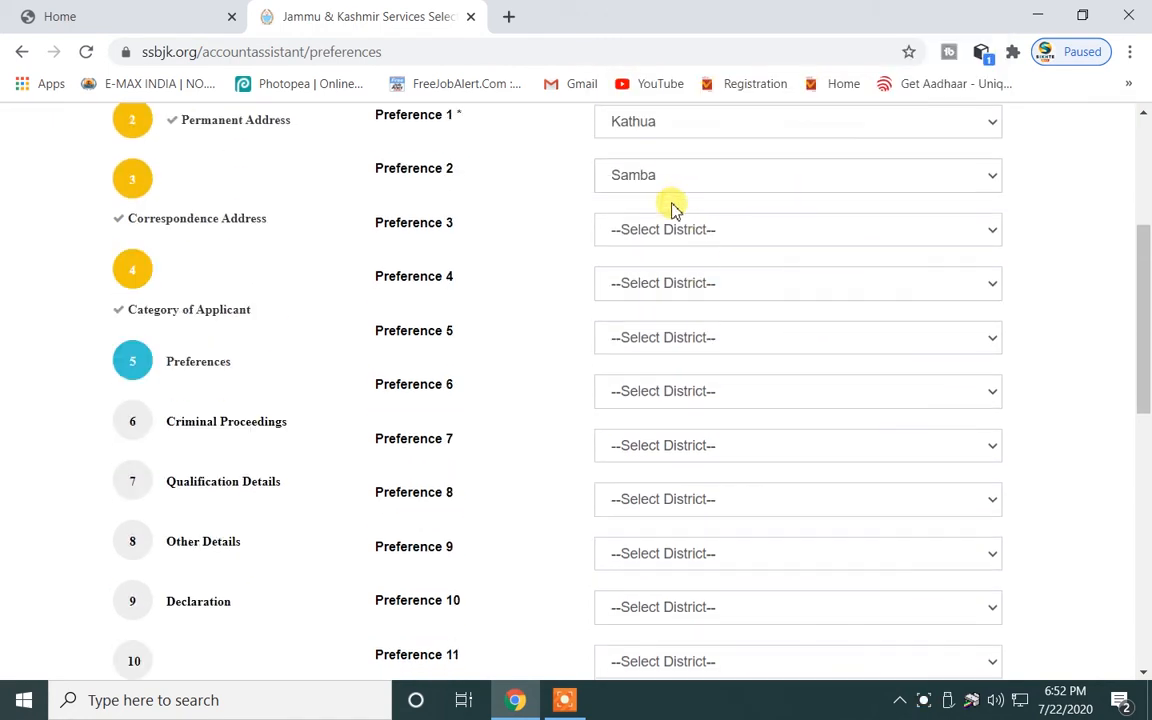
Set Preferences 11–13 to Budgam, Srinagar and Doda.
click(706, 295)
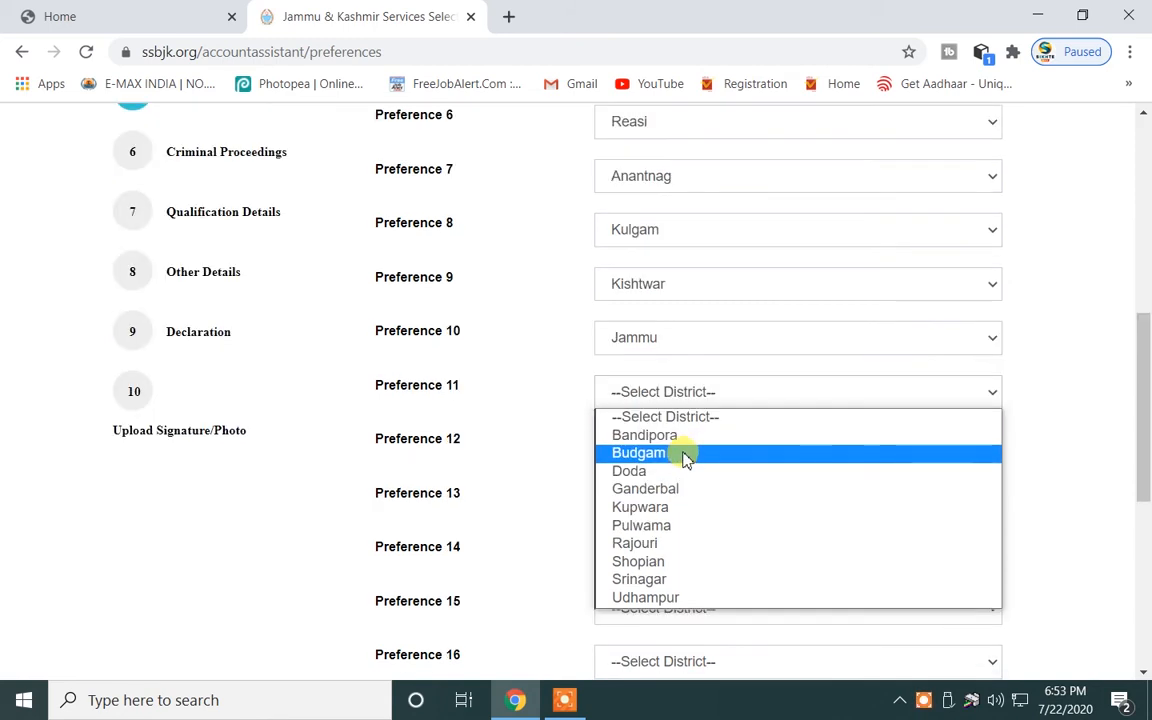
click(686, 458)
scroll(681, 450, down, 2)
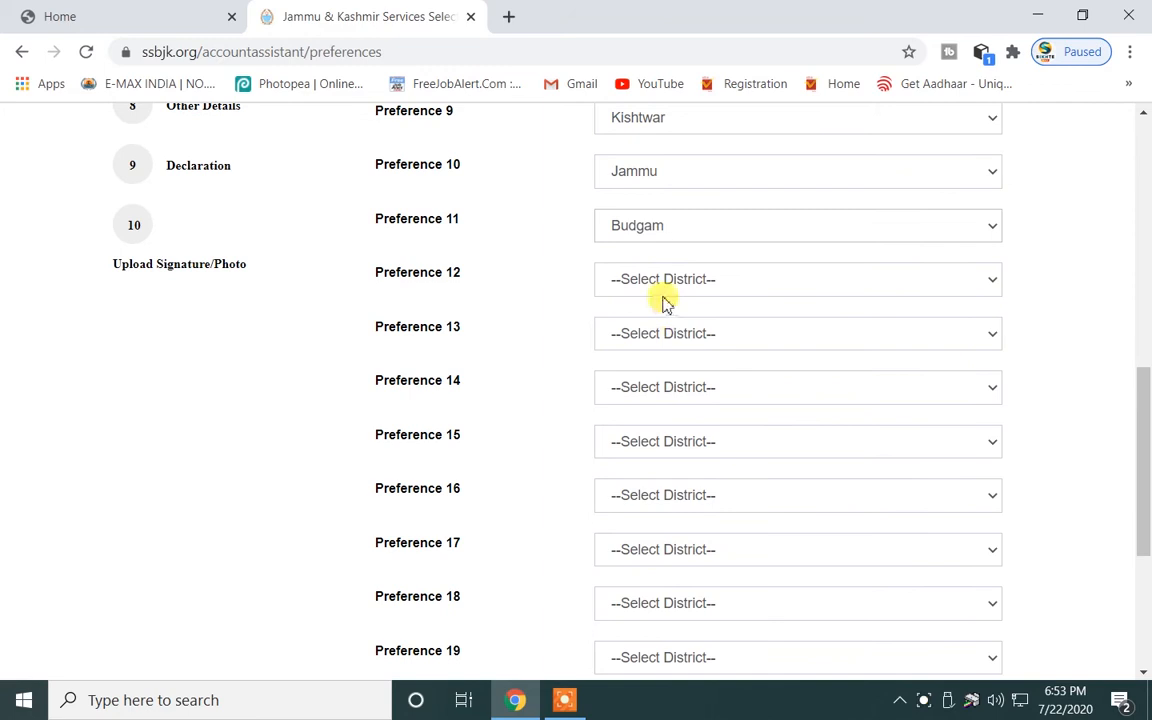
click(661, 281)
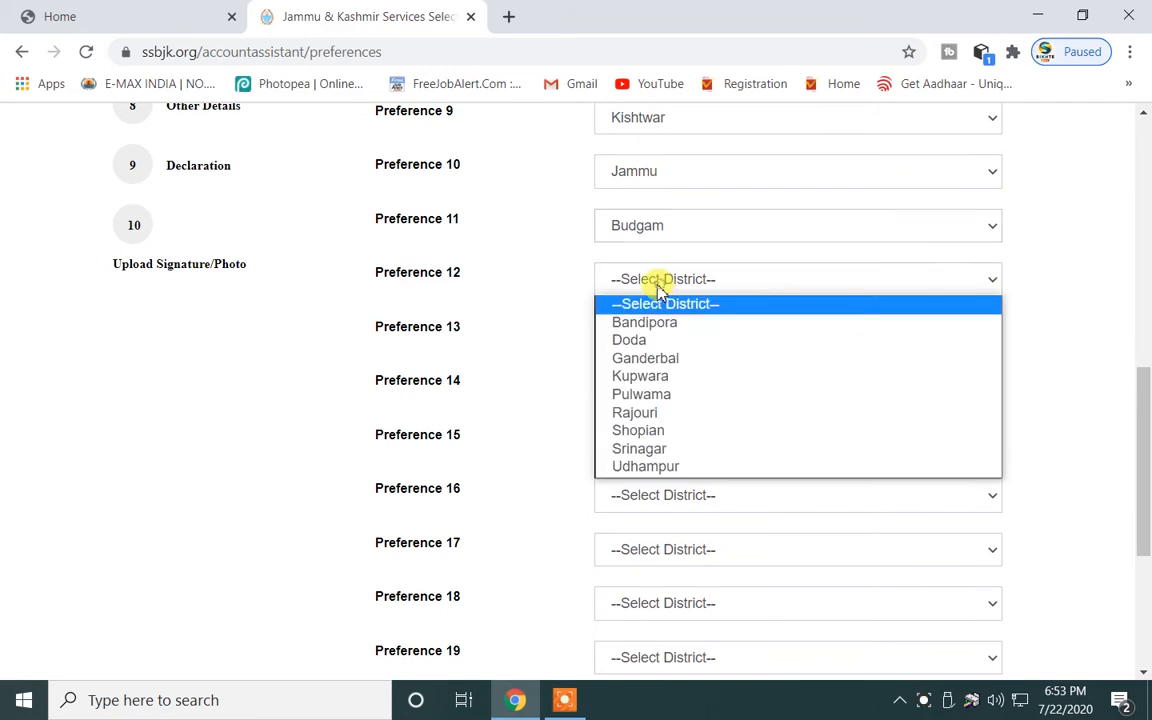
click(666, 451)
click(663, 334)
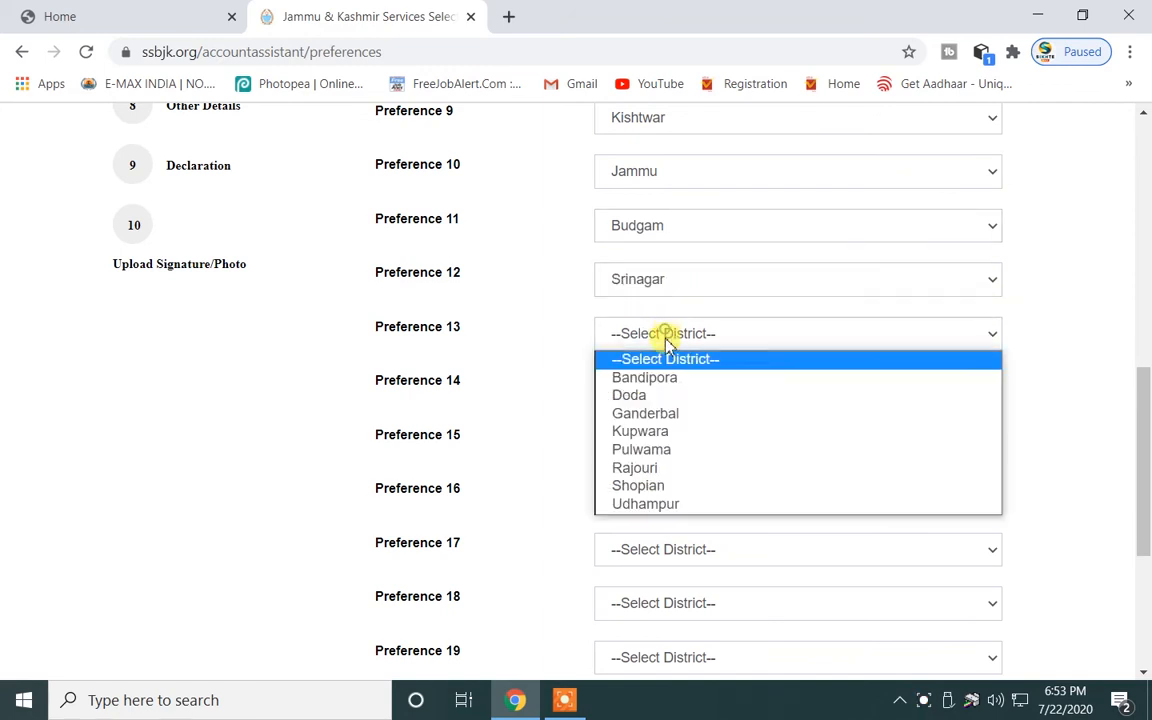
click(676, 397)
Set Preferences 14–16 to Ganderbal, Kupwara and Pulwama.
click(692, 389)
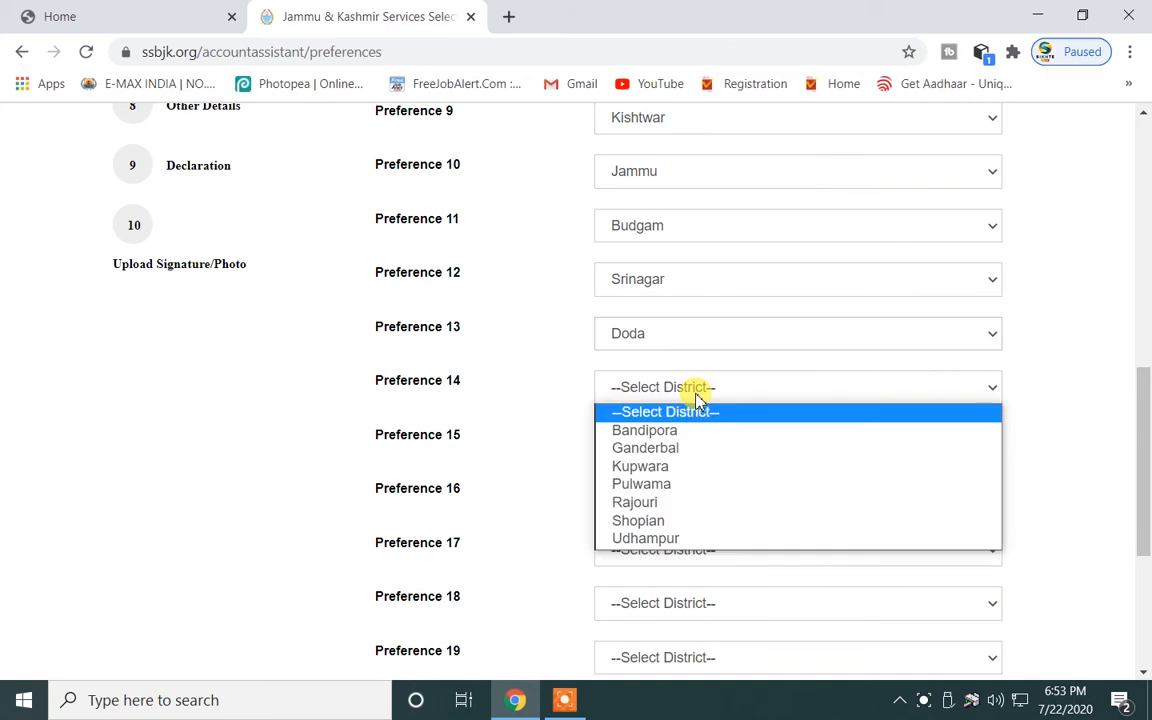
click(685, 456)
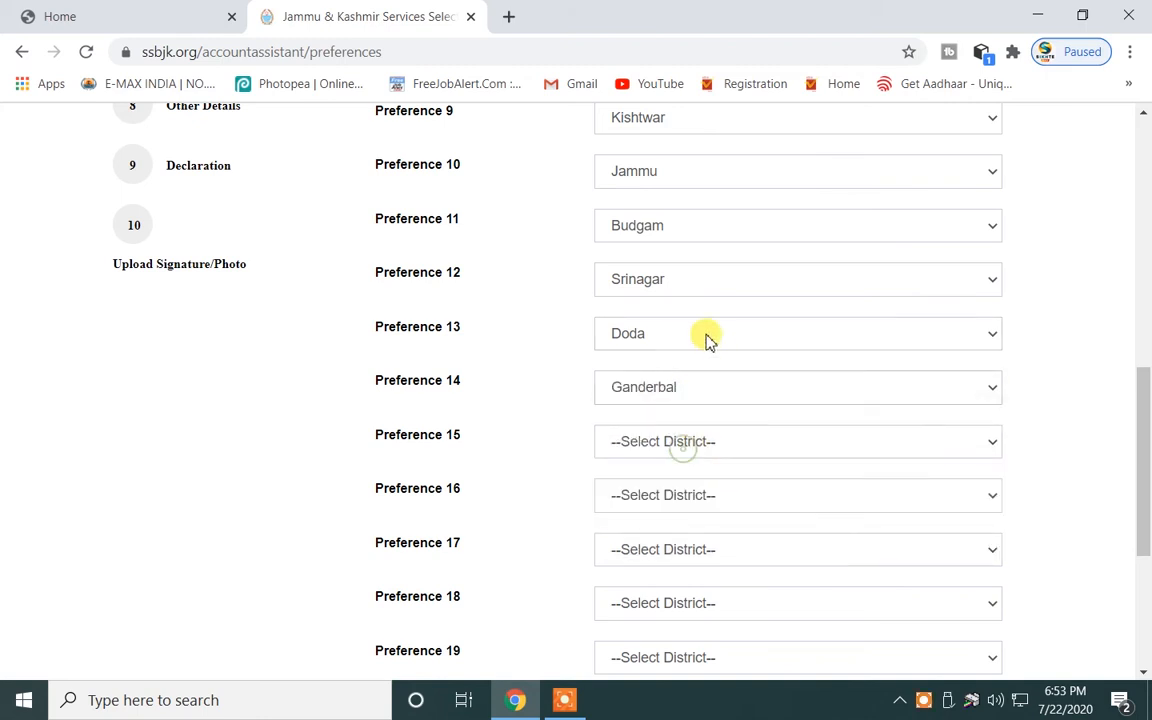
click(676, 441)
click(684, 505)
scroll(707, 329, up, 5)
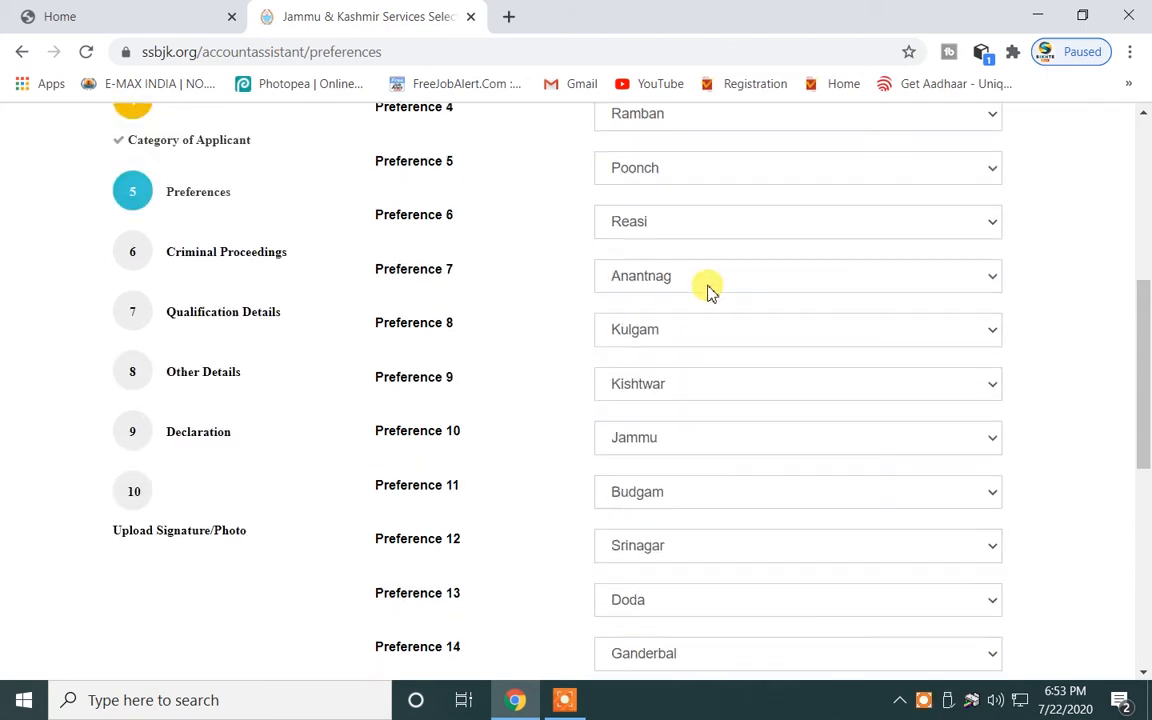
scroll(694, 386, down, 8)
scroll(728, 319, up, 3)
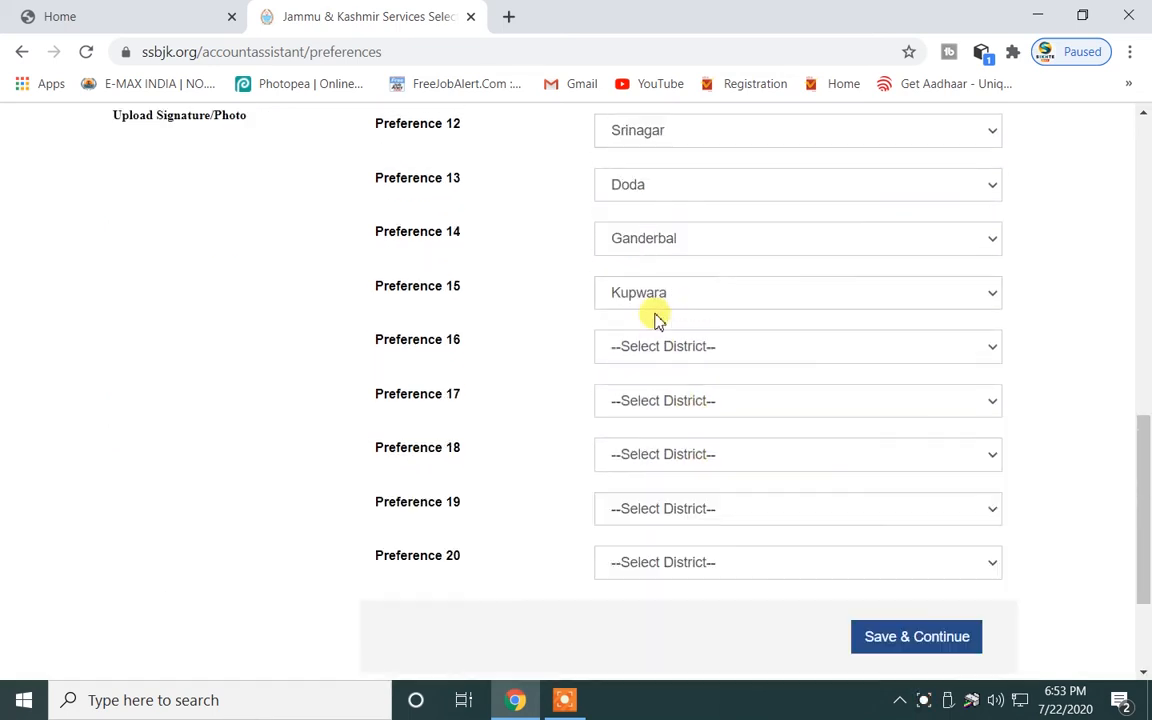
click(684, 493)
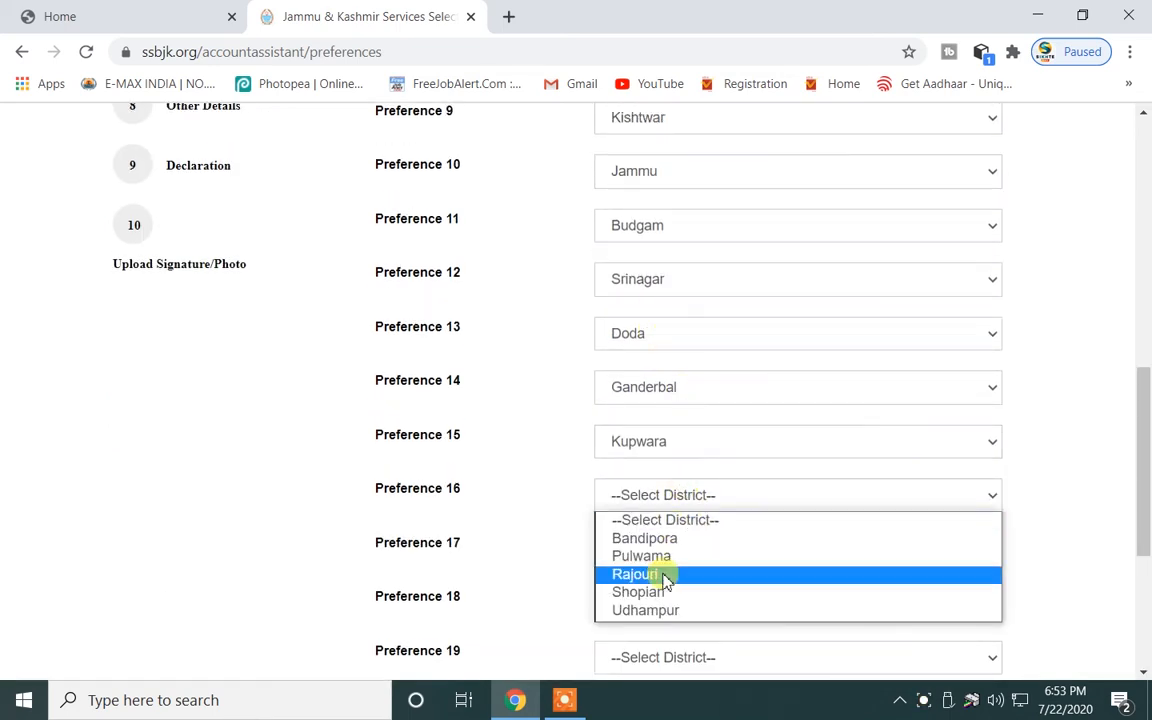
click(664, 562)
Set Preferences 17–20 to Shopian, Rajouri, Bandipora and Udhampur.
scroll(669, 465, up, 10)
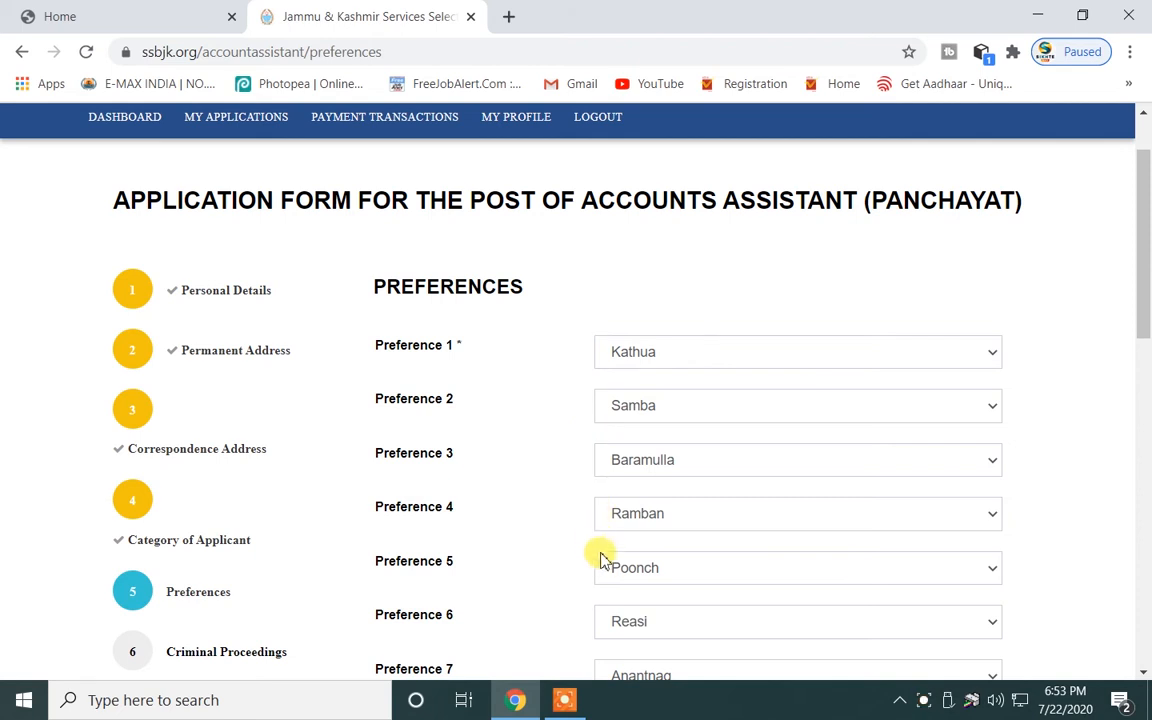
scroll(600, 515, down, 2)
scroll(607, 257, down, 8)
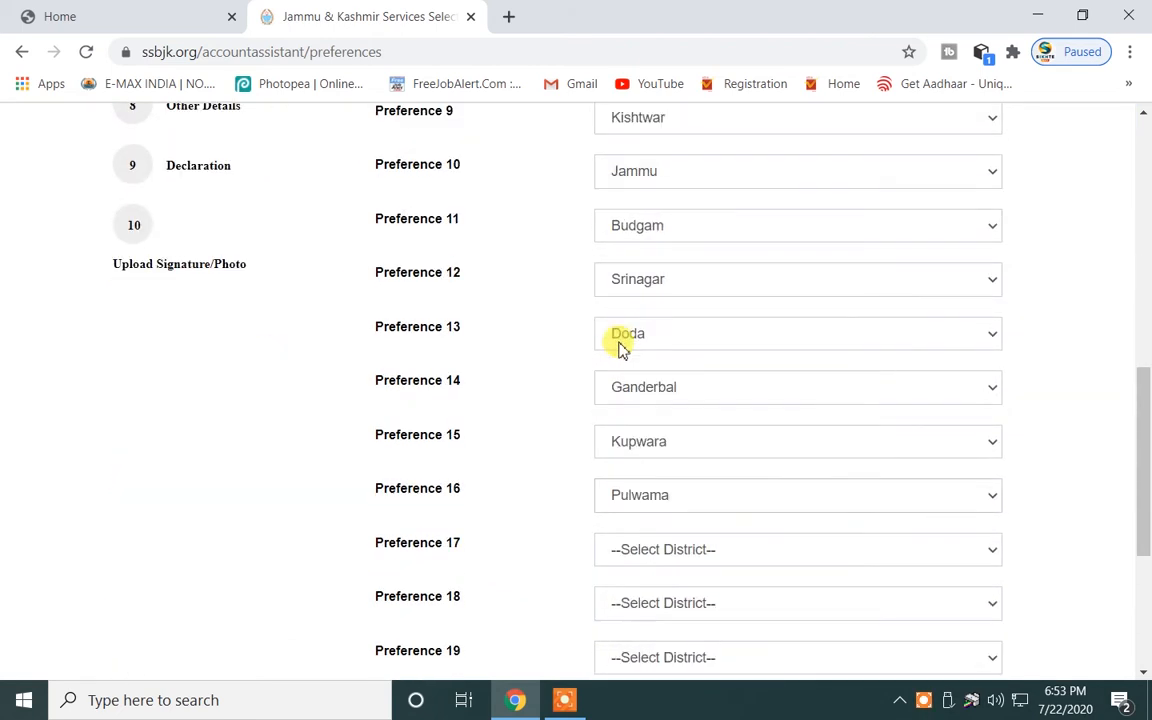
click(645, 218)
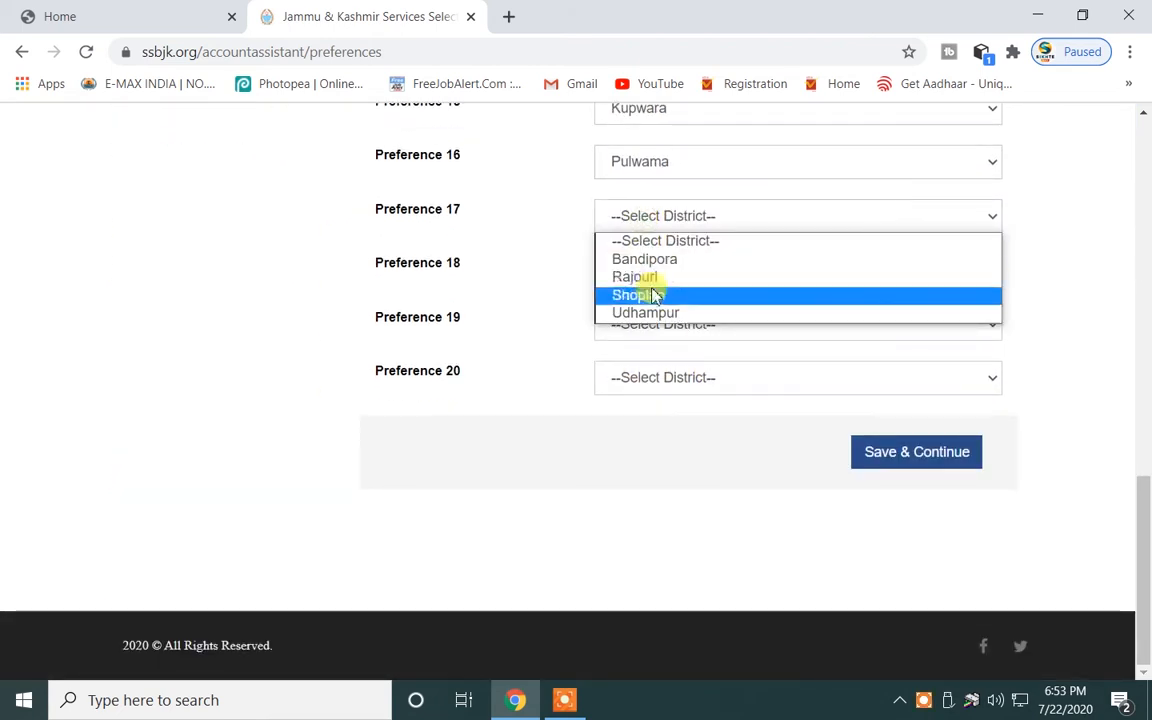
click(655, 296)
click(625, 270)
click(644, 330)
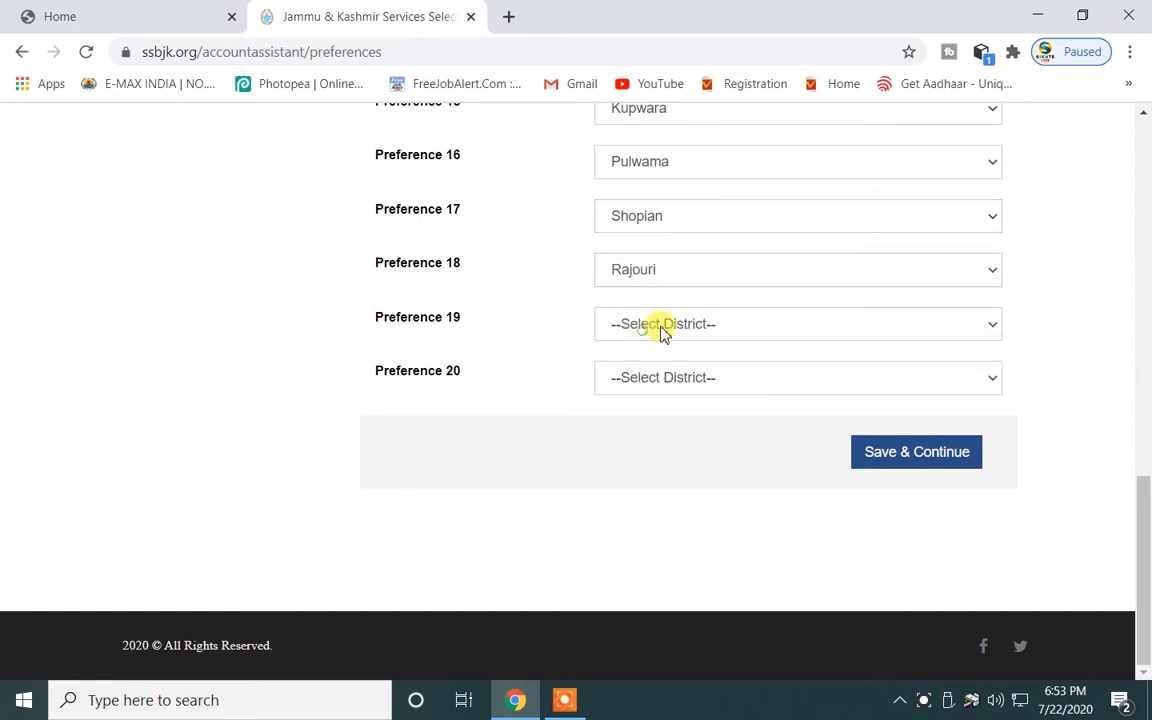
click(640, 330)
click(660, 369)
click(645, 380)
click(649, 424)
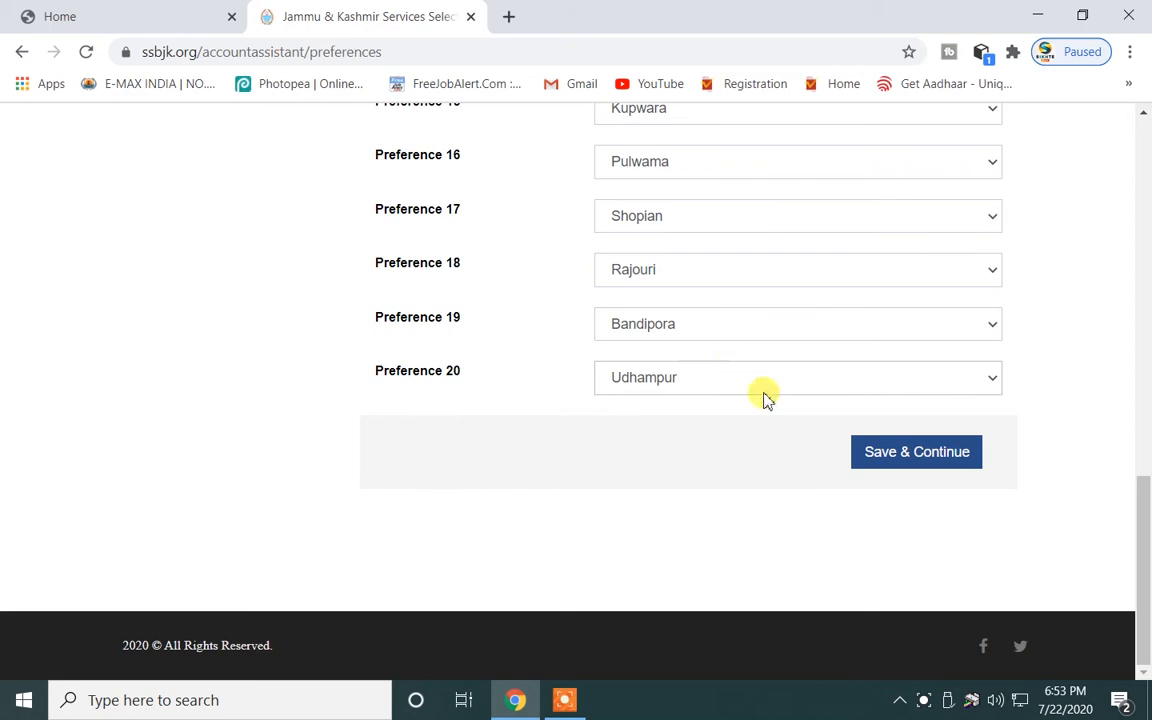
Save the preferences, answer No to each criminal-proceedings question (FIR, prosecution, conviction, court case, chargesheet), and save.
click(928, 458)
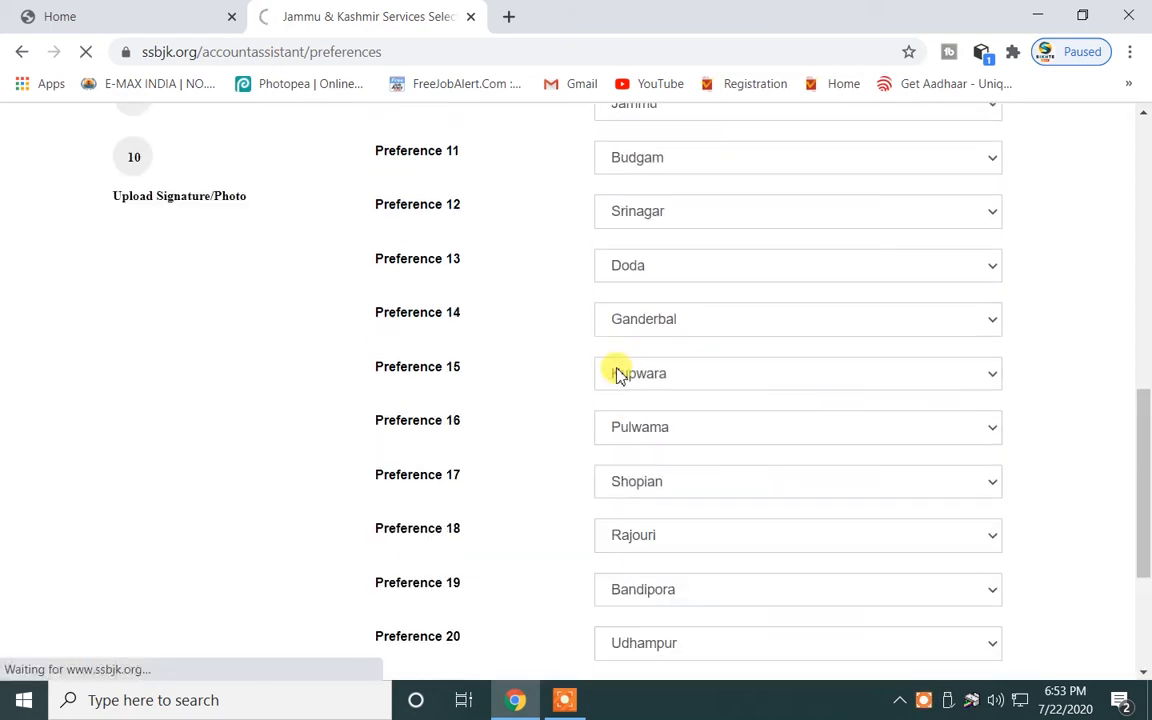
scroll(527, 340, down, 2)
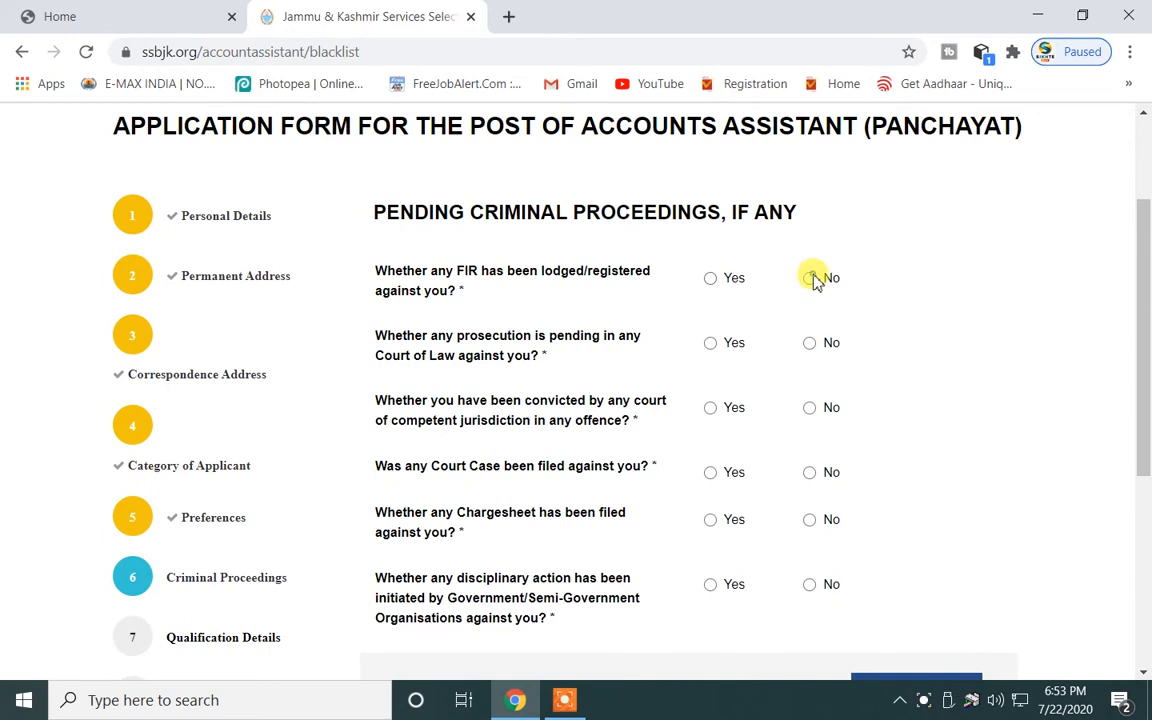
click(810, 279)
click(810, 344)
click(810, 409)
click(809, 473)
click(811, 520)
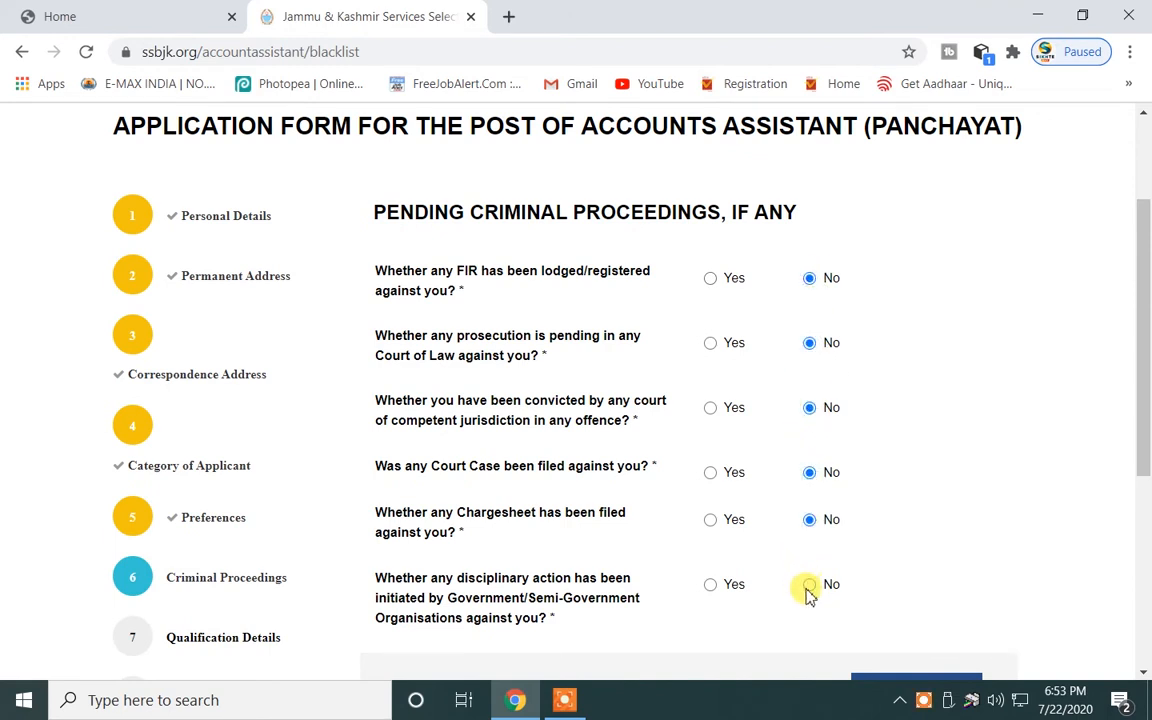
scroll(812, 592, down, 2)
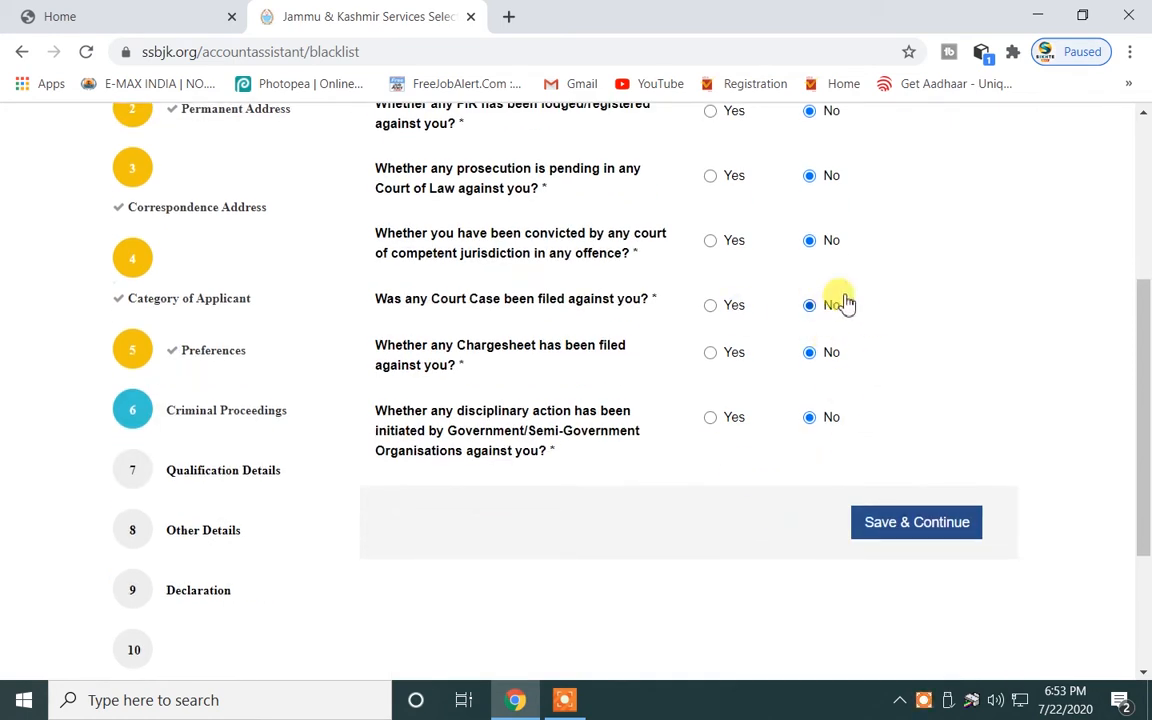
click(916, 522)
scroll(175, 540, down, 2)
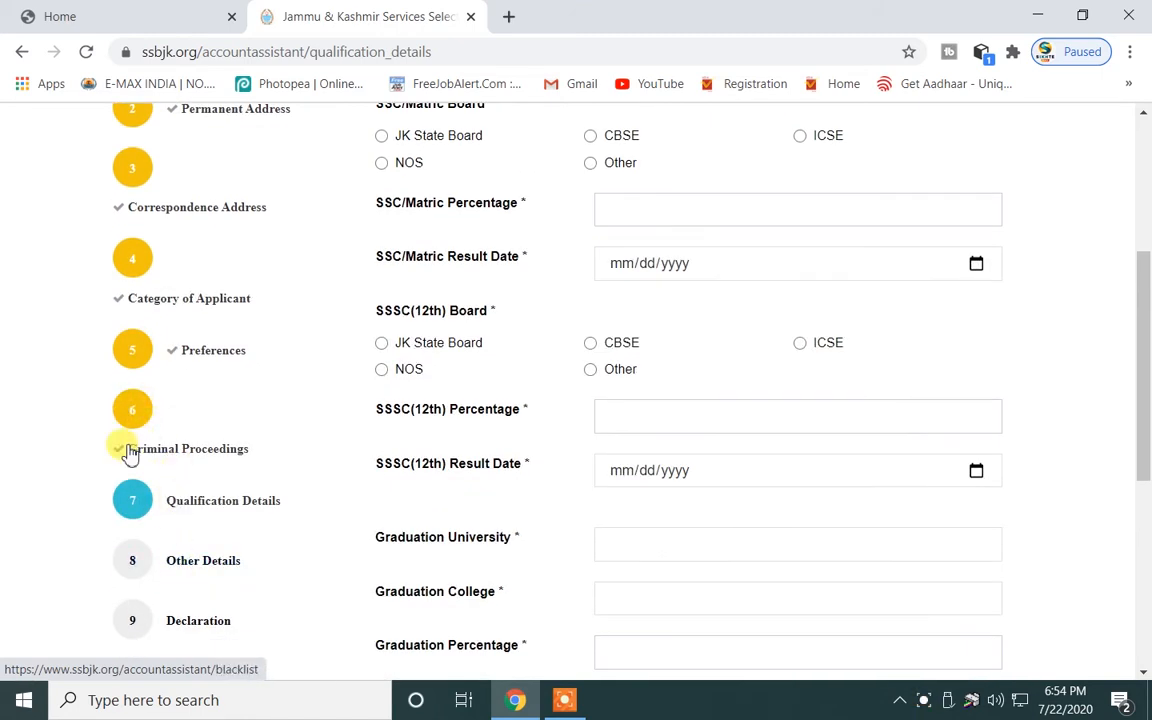
Set SSC/Matric to JK State Board and its result date to 25 May 2012.
scroll(265, 422, up, 2)
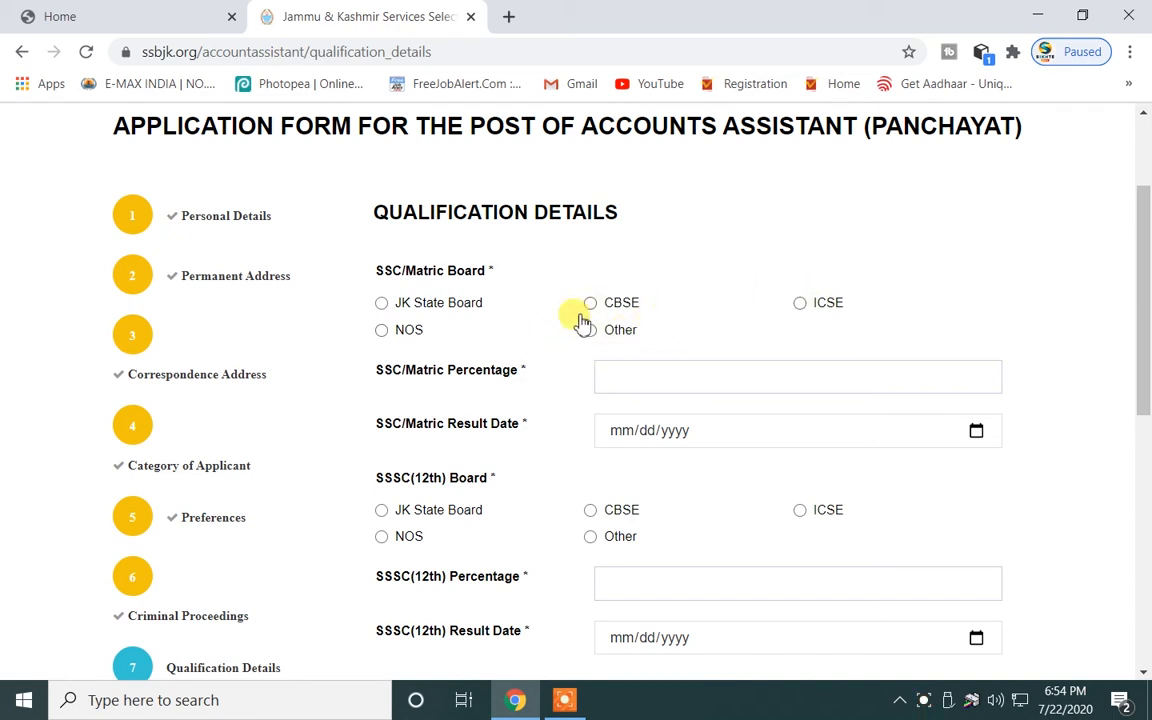
click(382, 303)
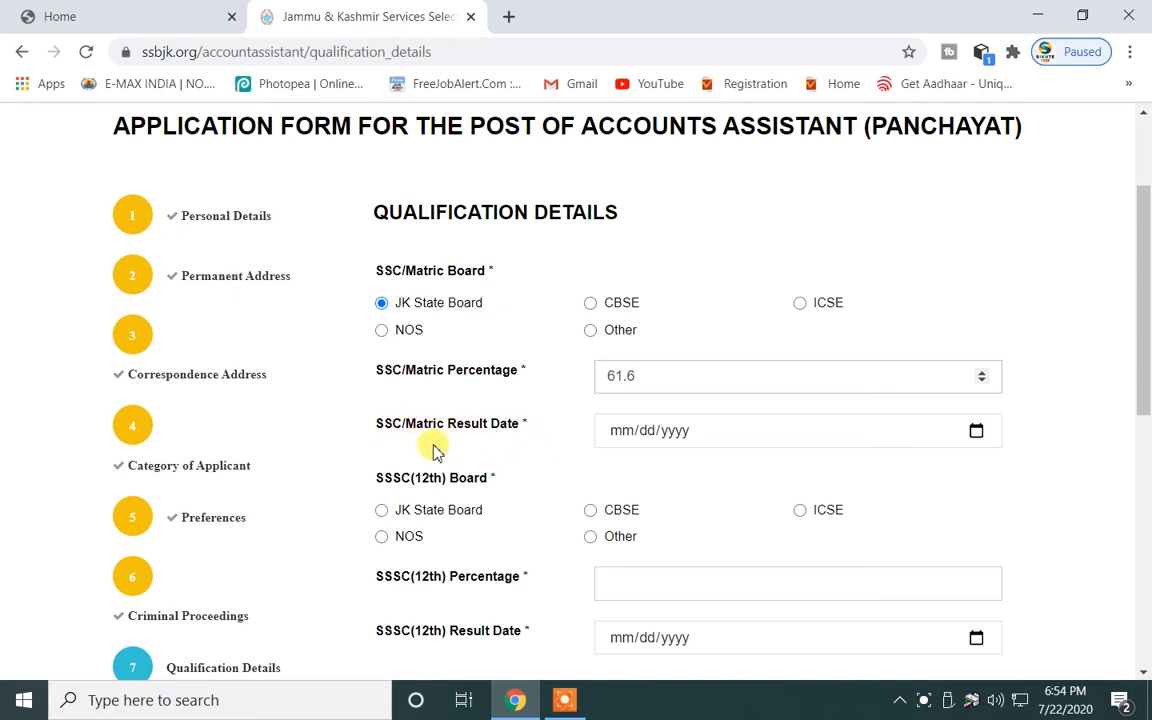
click(976, 432)
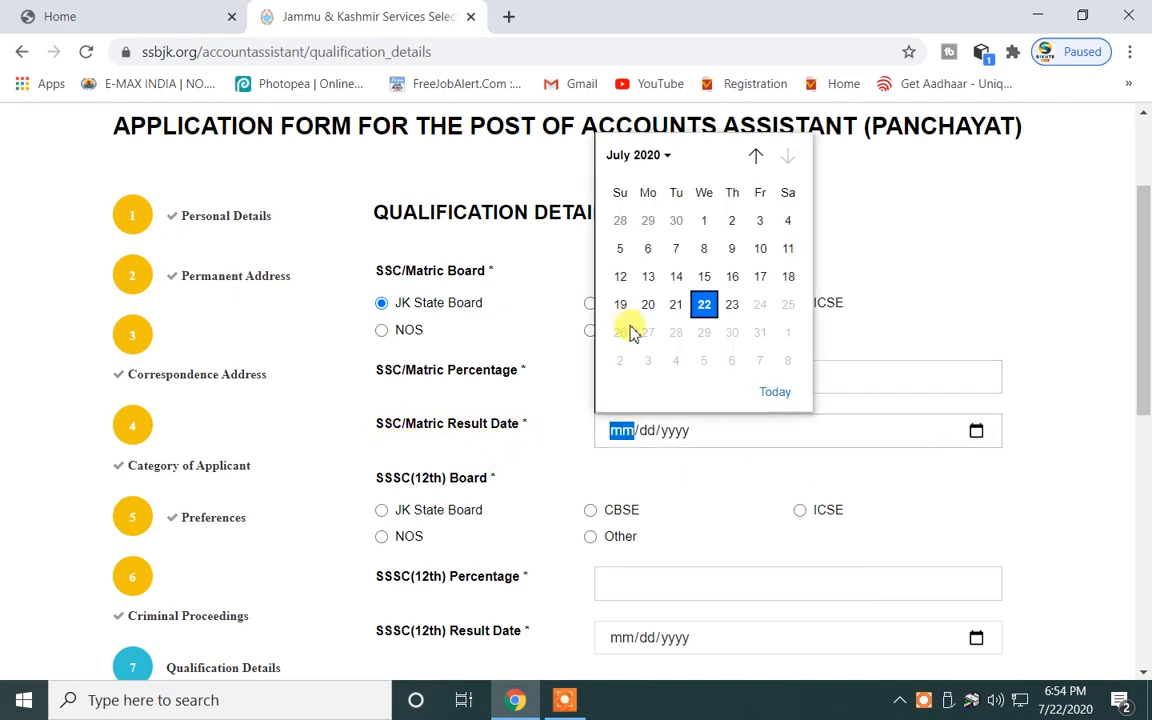
click(620, 160)
scroll(688, 282, up, 3)
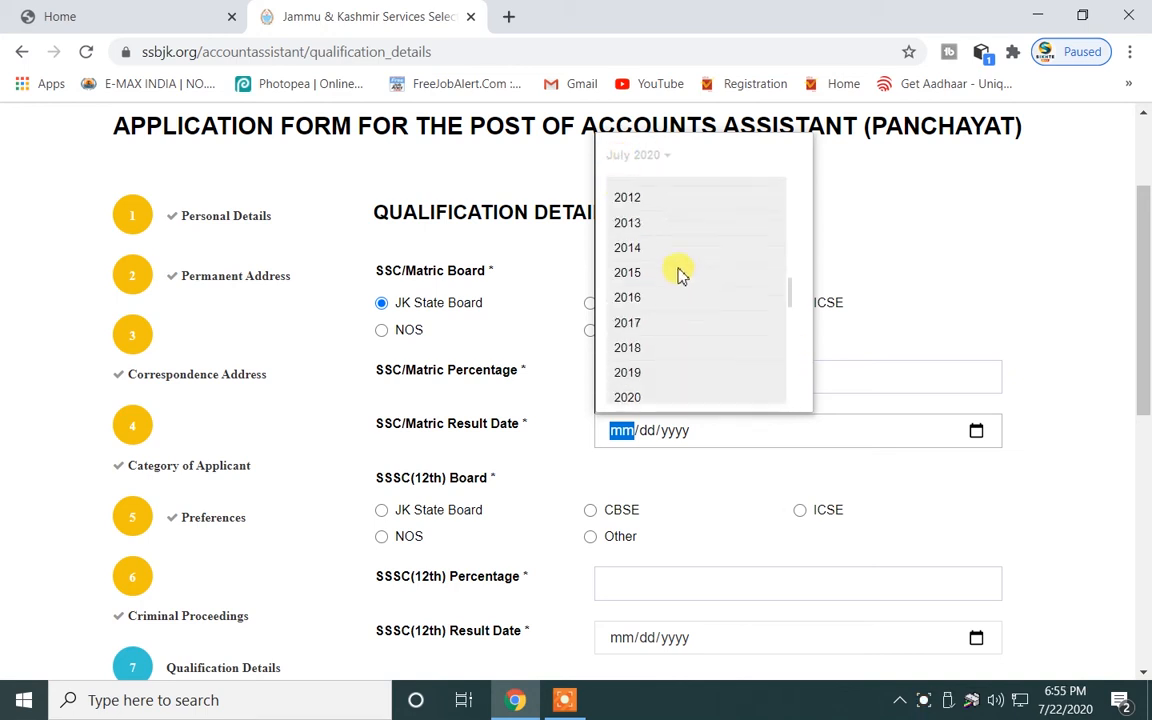
click(627, 198)
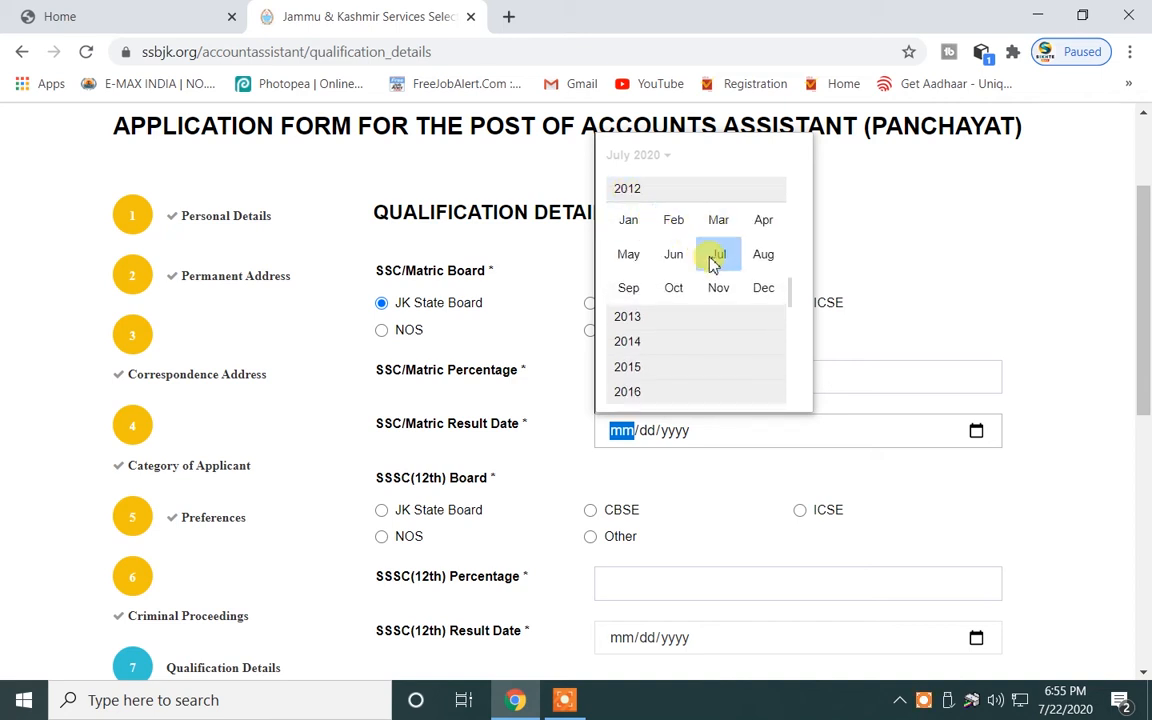
click(628, 253)
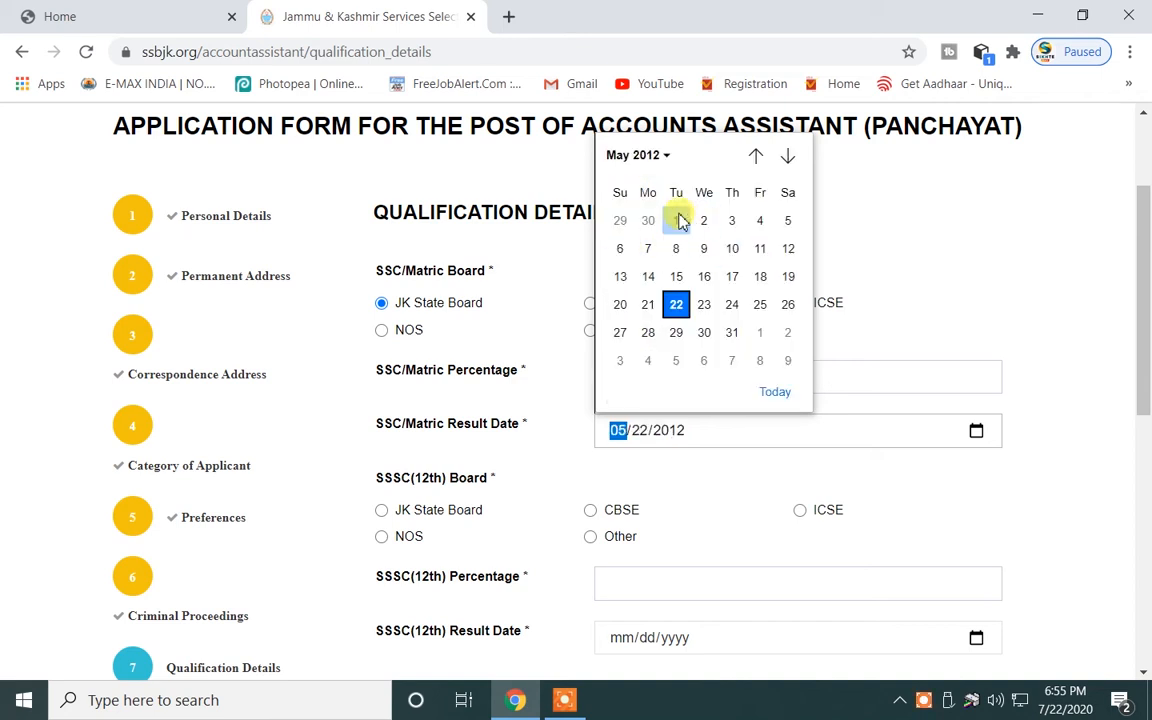
click(760, 304)
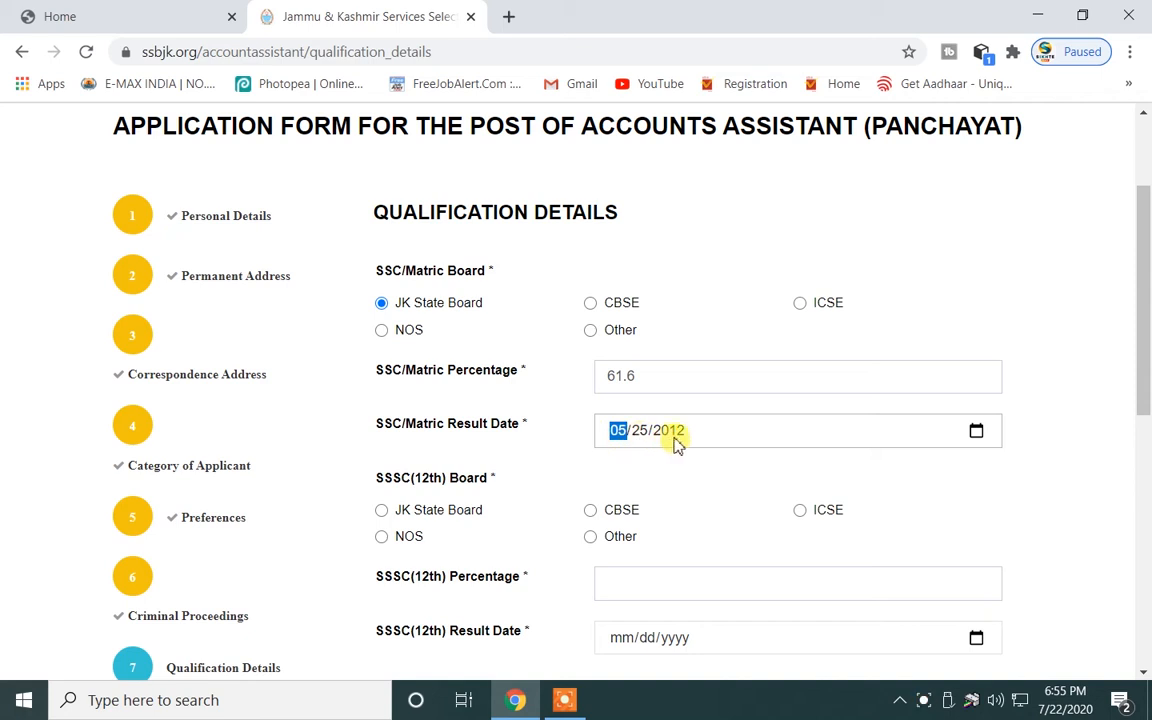
click(977, 432)
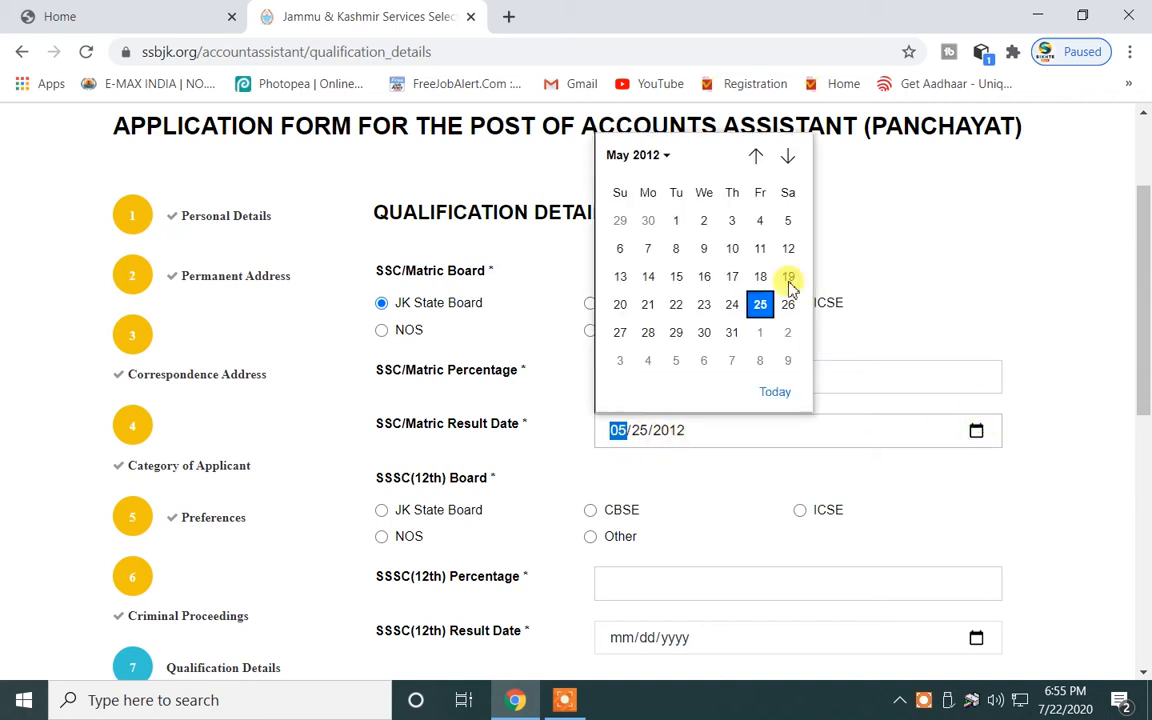
click(640, 485)
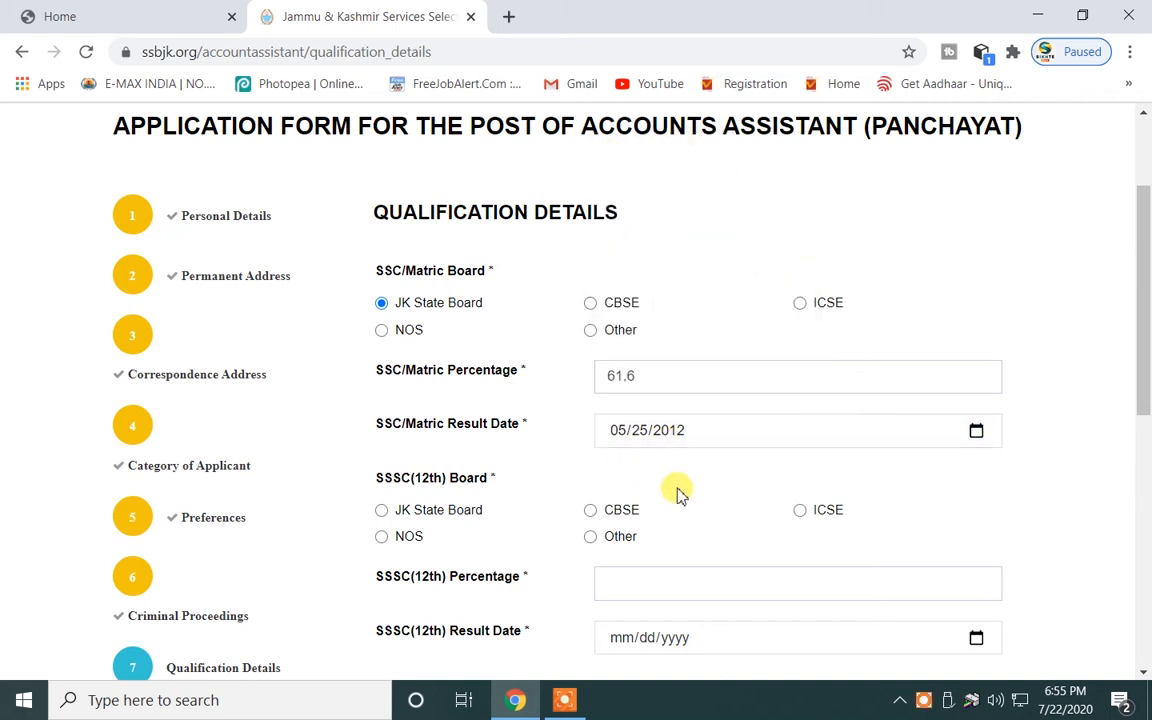
scroll(600, 450, down, 2)
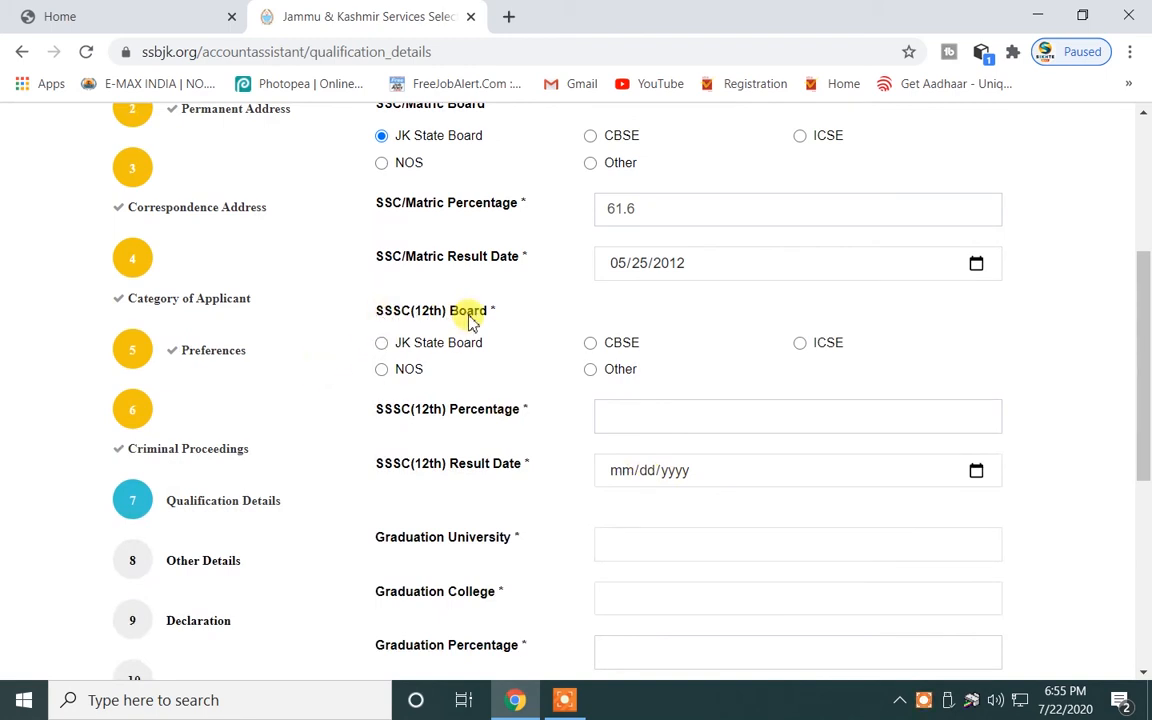
Set SSSC (12th) to JK State Board with a result date of 13 May 2014.
click(382, 344)
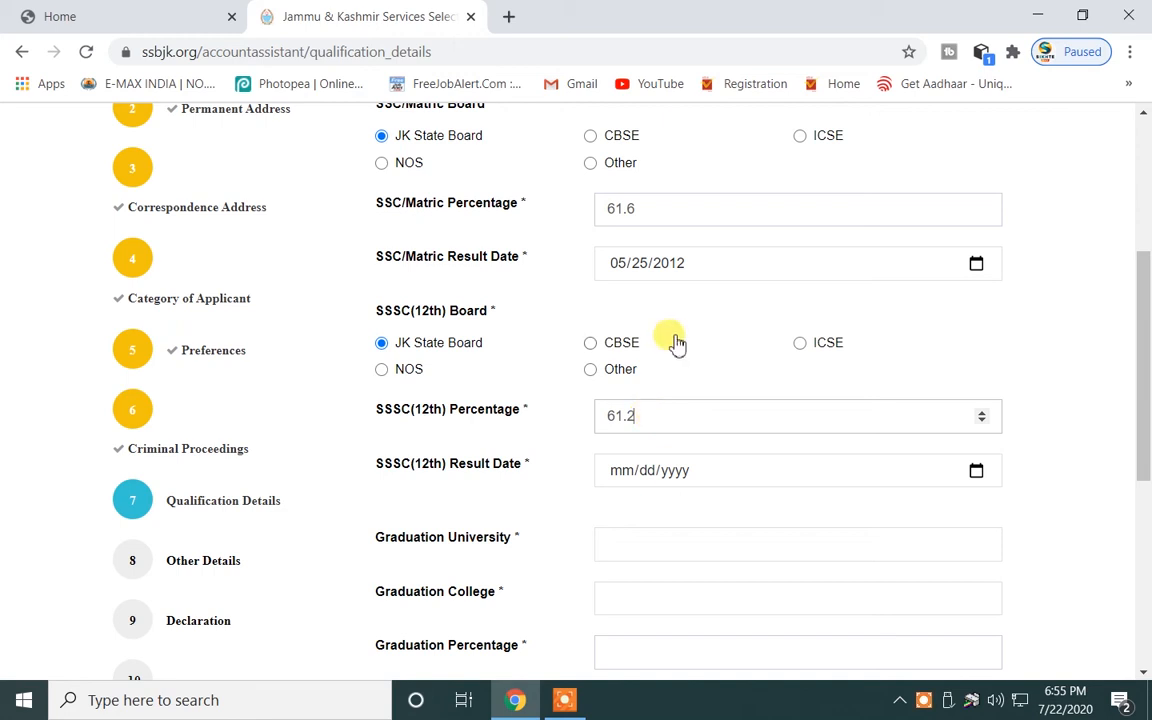
click(978, 477)
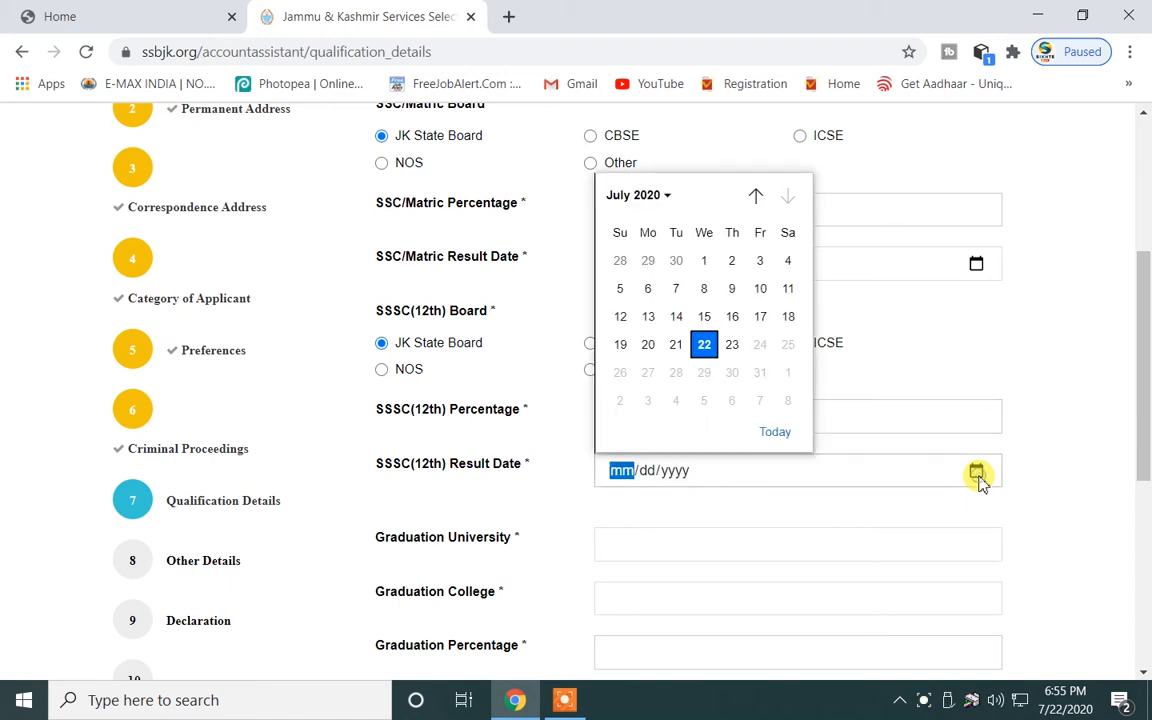
click(647, 200)
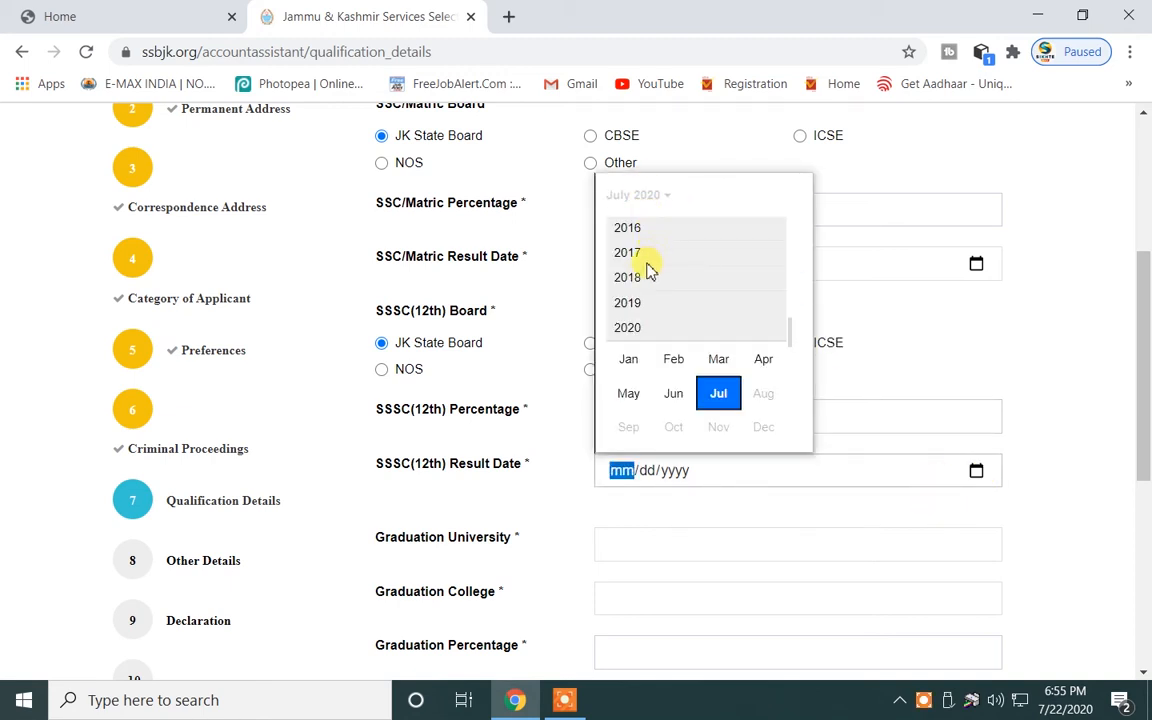
scroll(645, 268, up, 3)
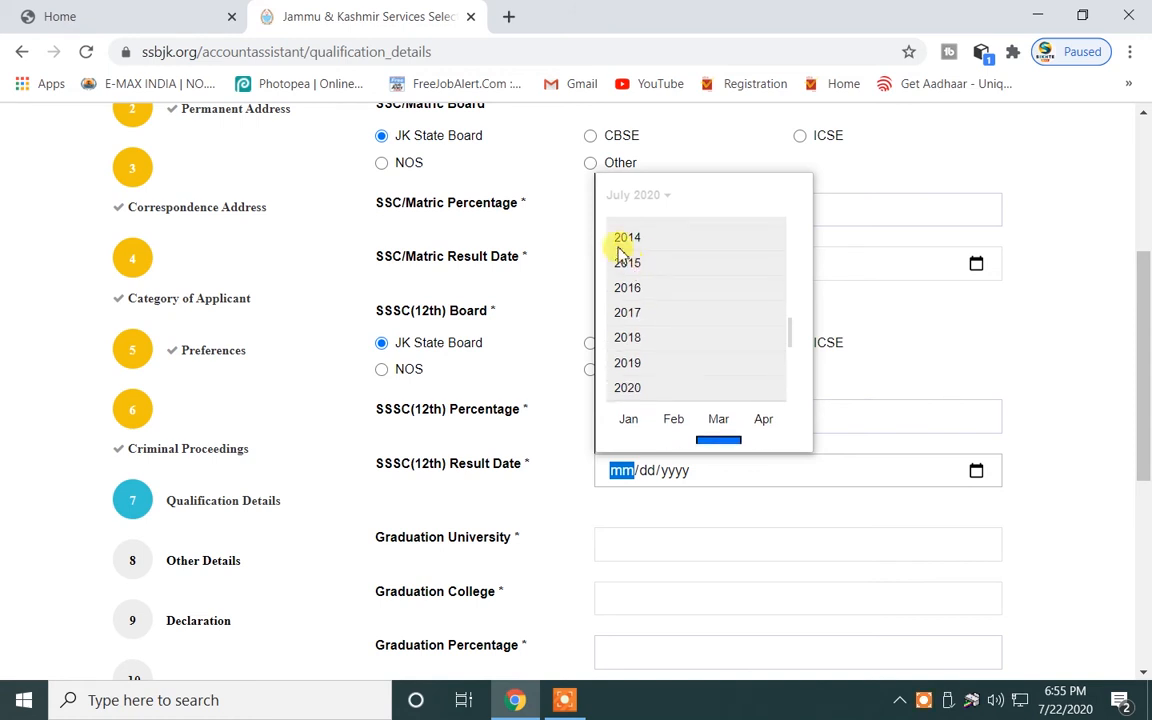
click(627, 239)
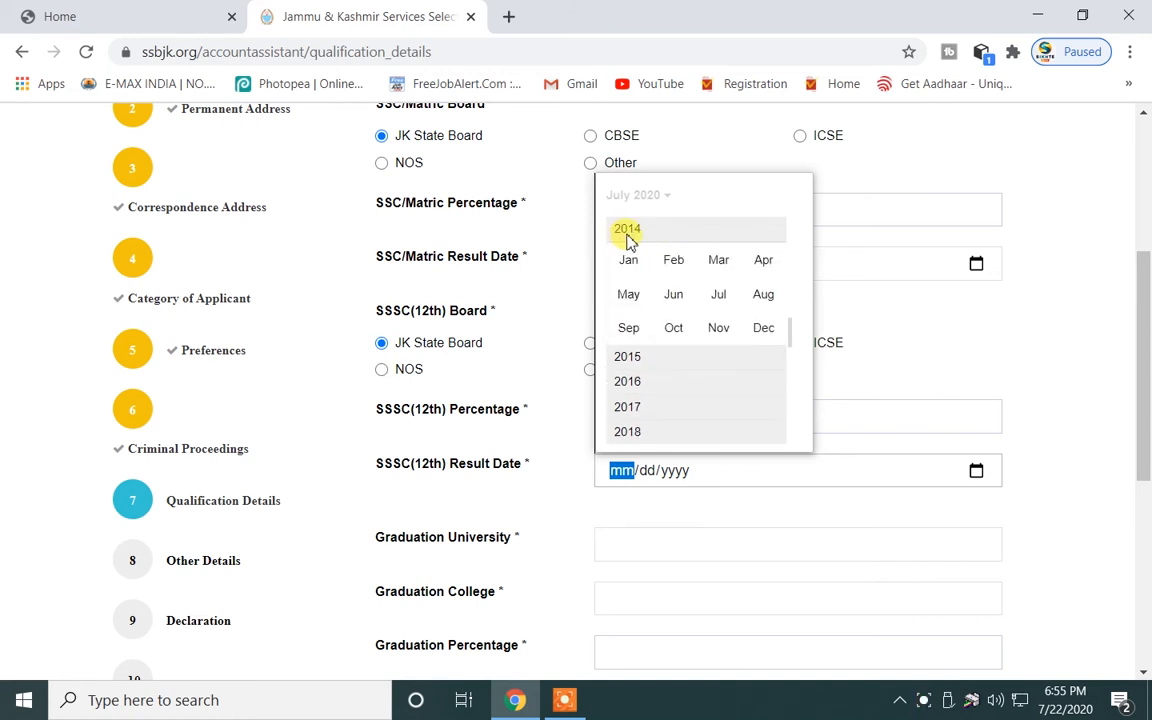
click(628, 294)
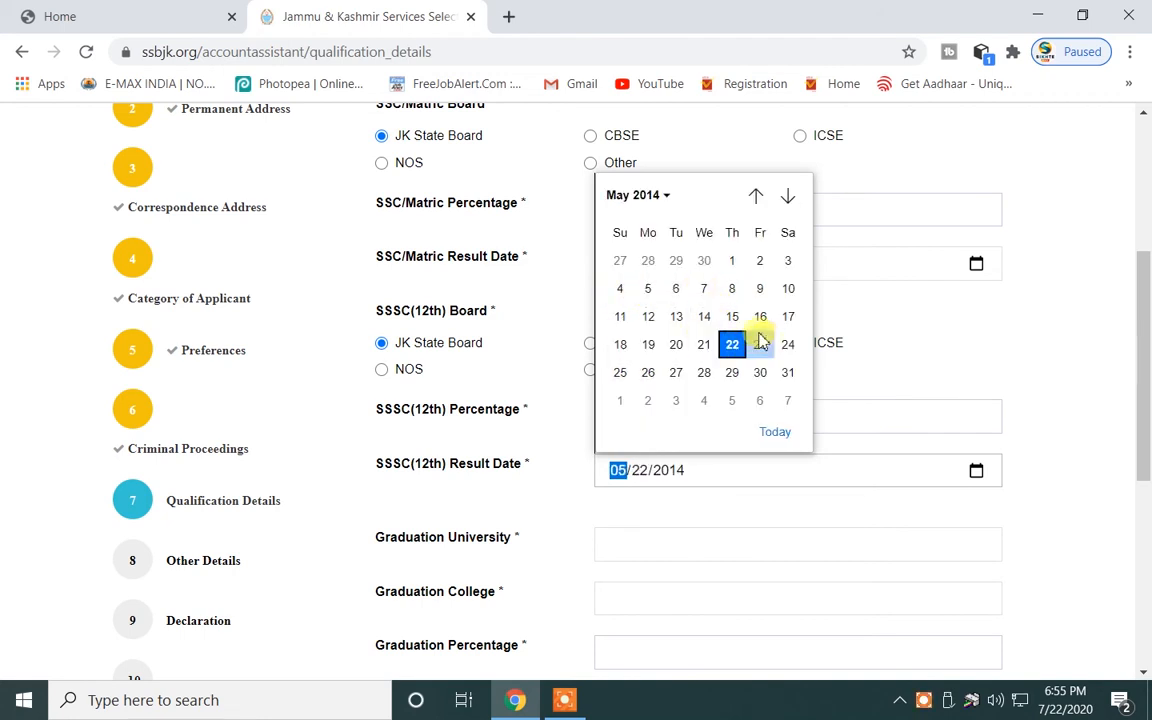
click(676, 316)
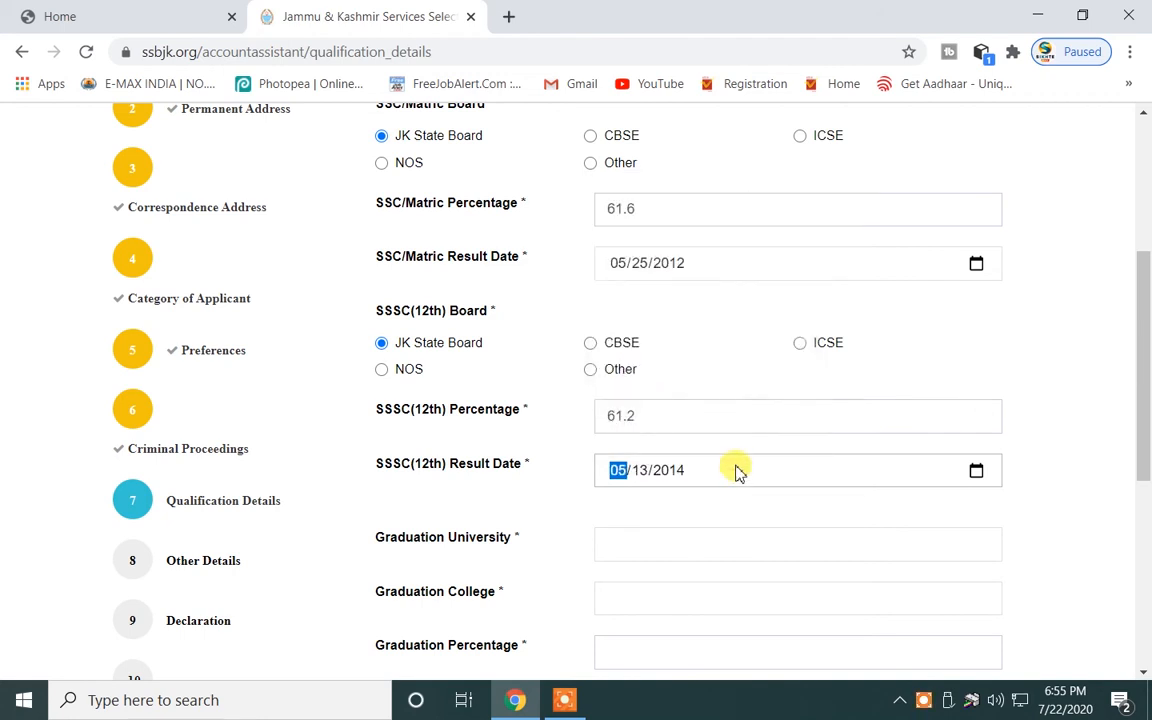
Fill in graduation as University of Jammu, GDC Hiranagar, 53.6 percent.
scroll(733, 471, down, 3)
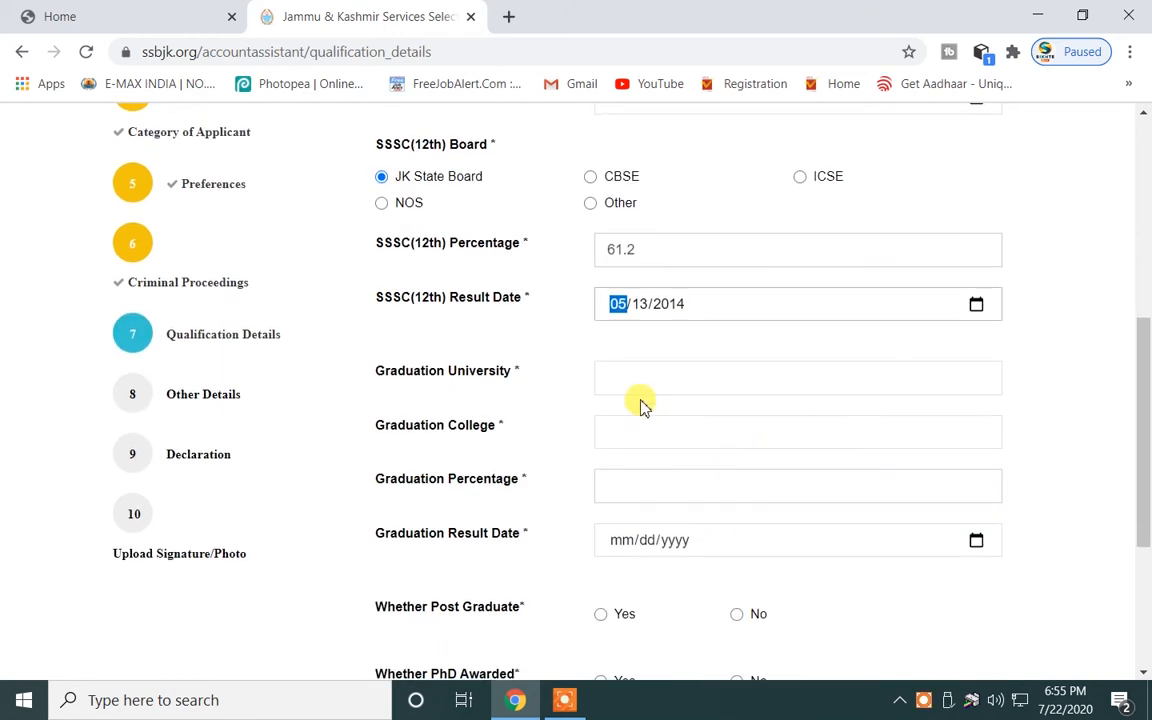
click(628, 379)
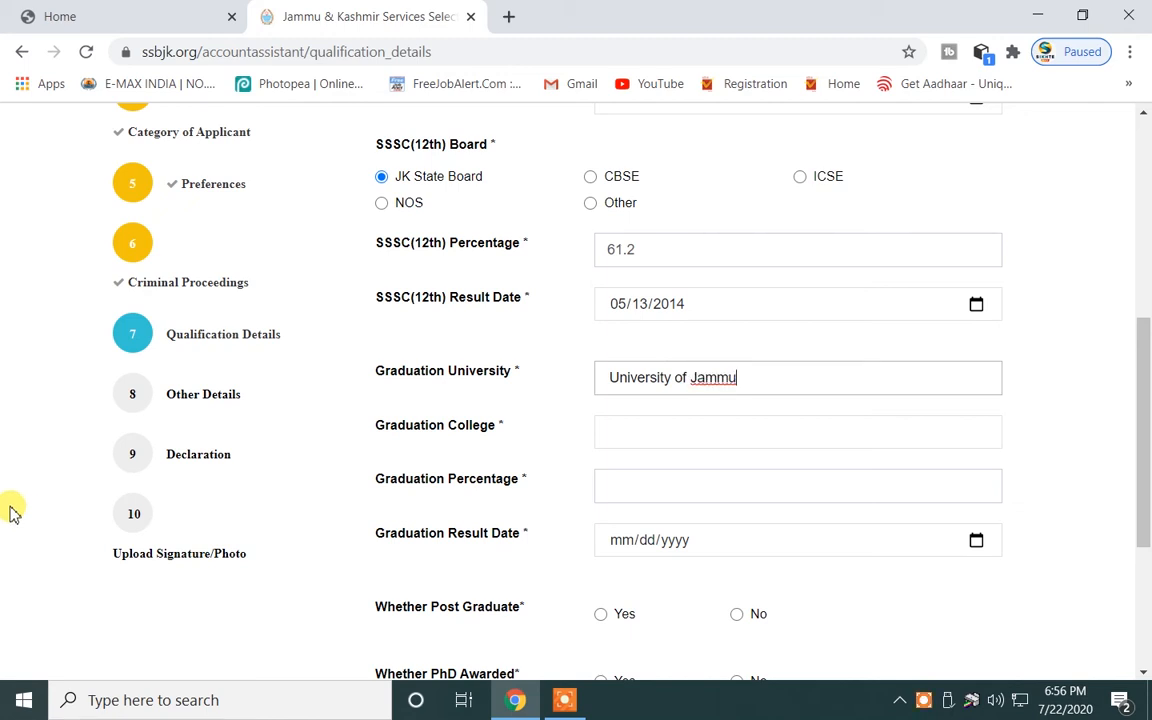
click(611, 432)
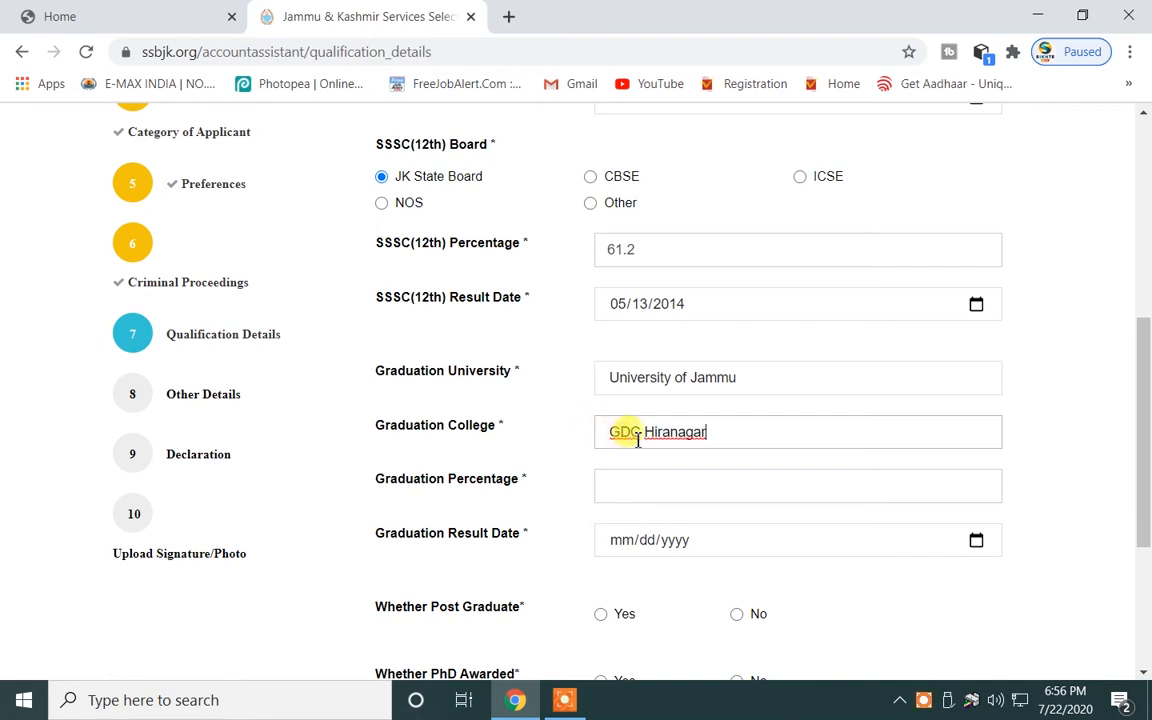
click(615, 483)
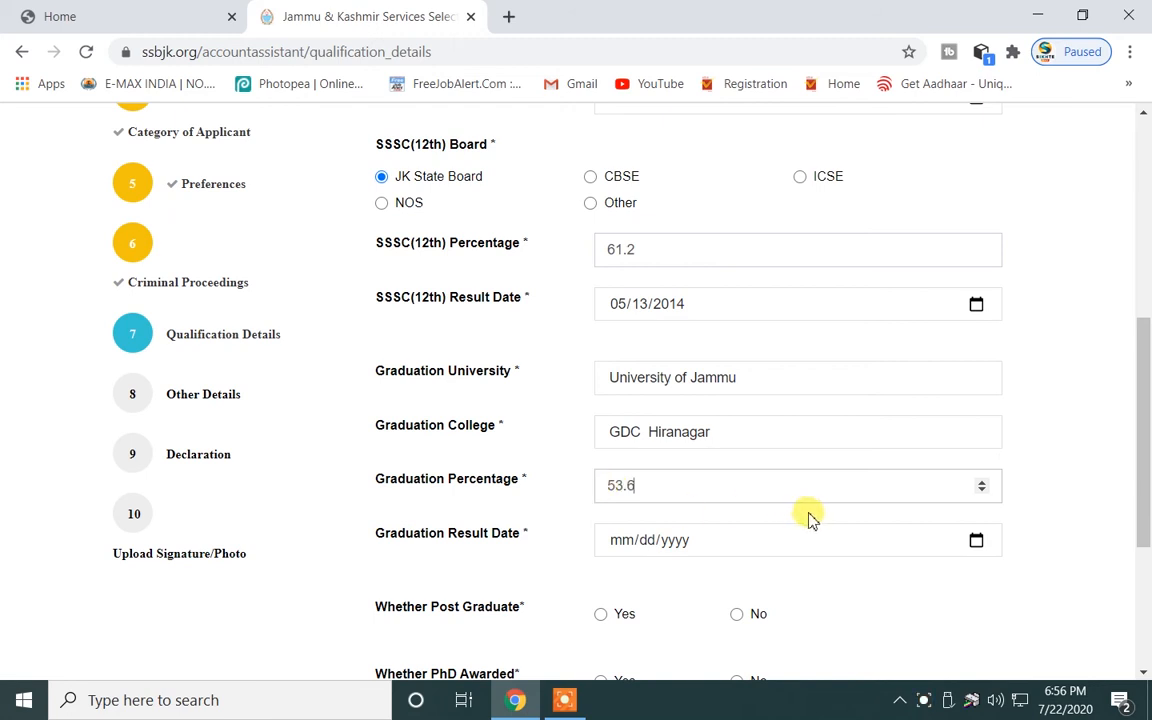
key(Tab)
Set the graduation result date to 19 October 2018.
click(976, 541)
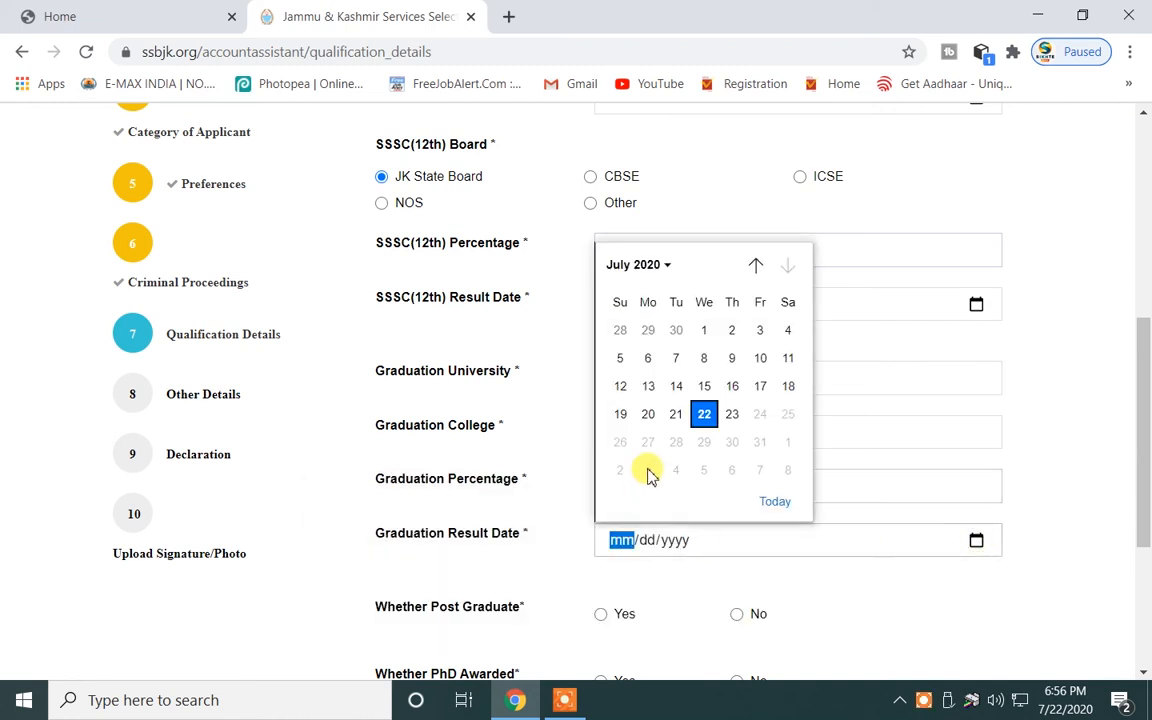
click(655, 266)
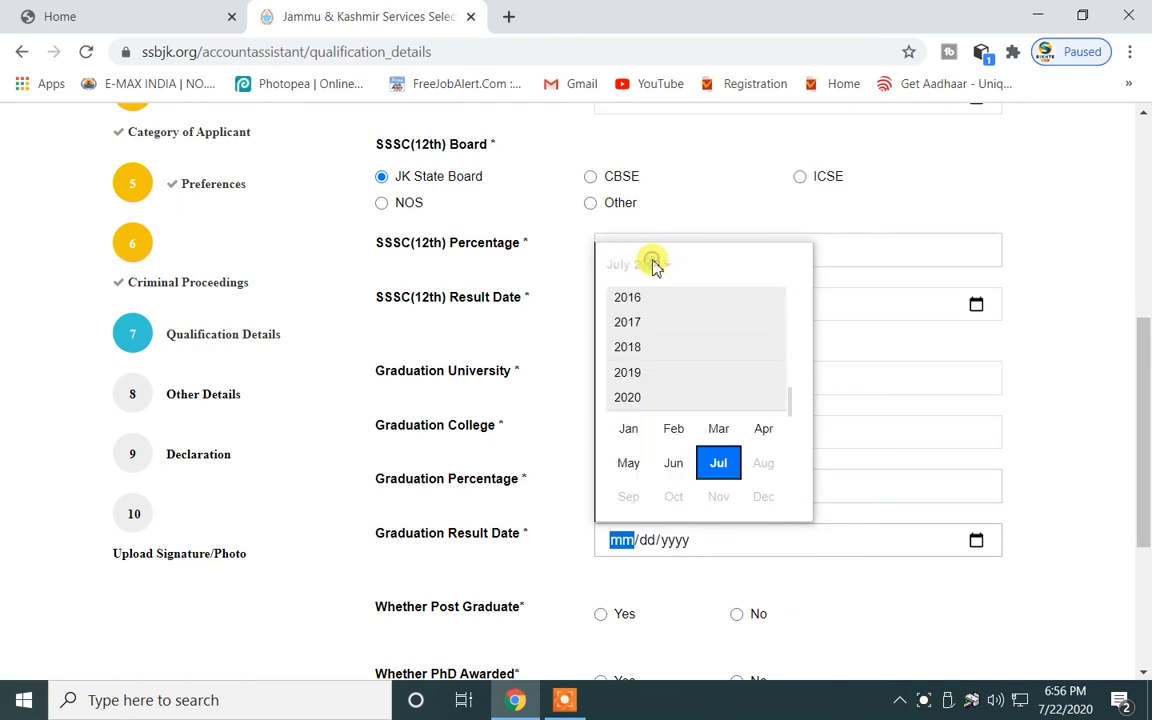
click(628, 347)
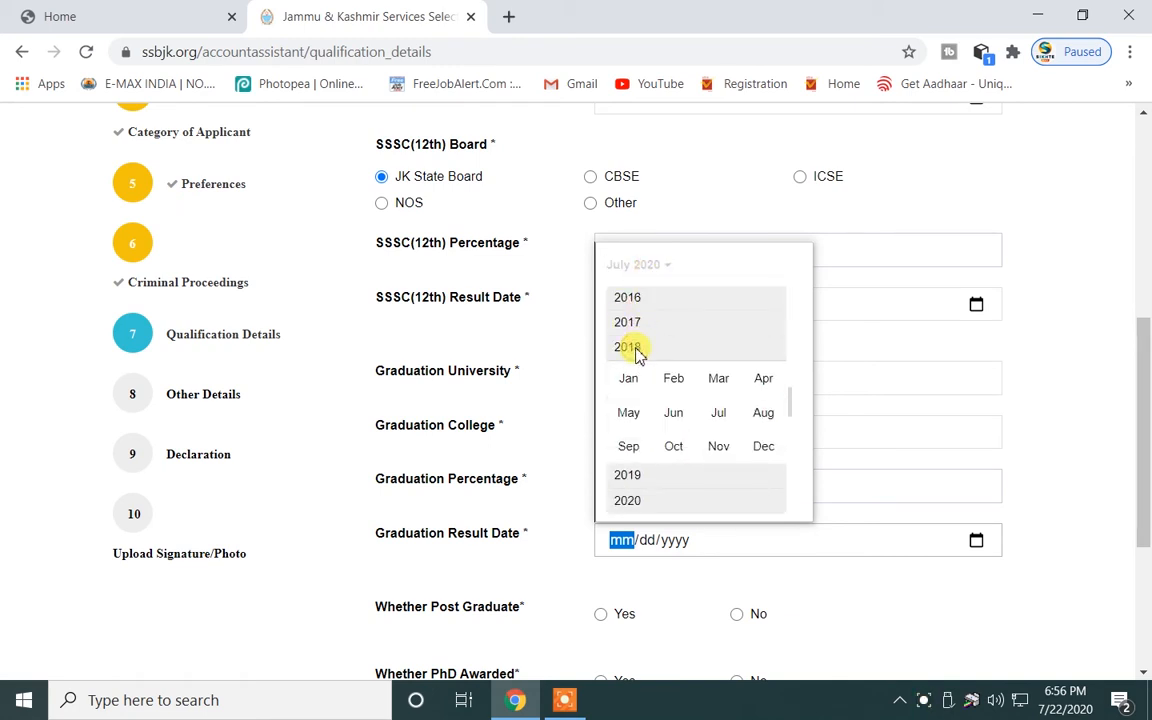
click(676, 448)
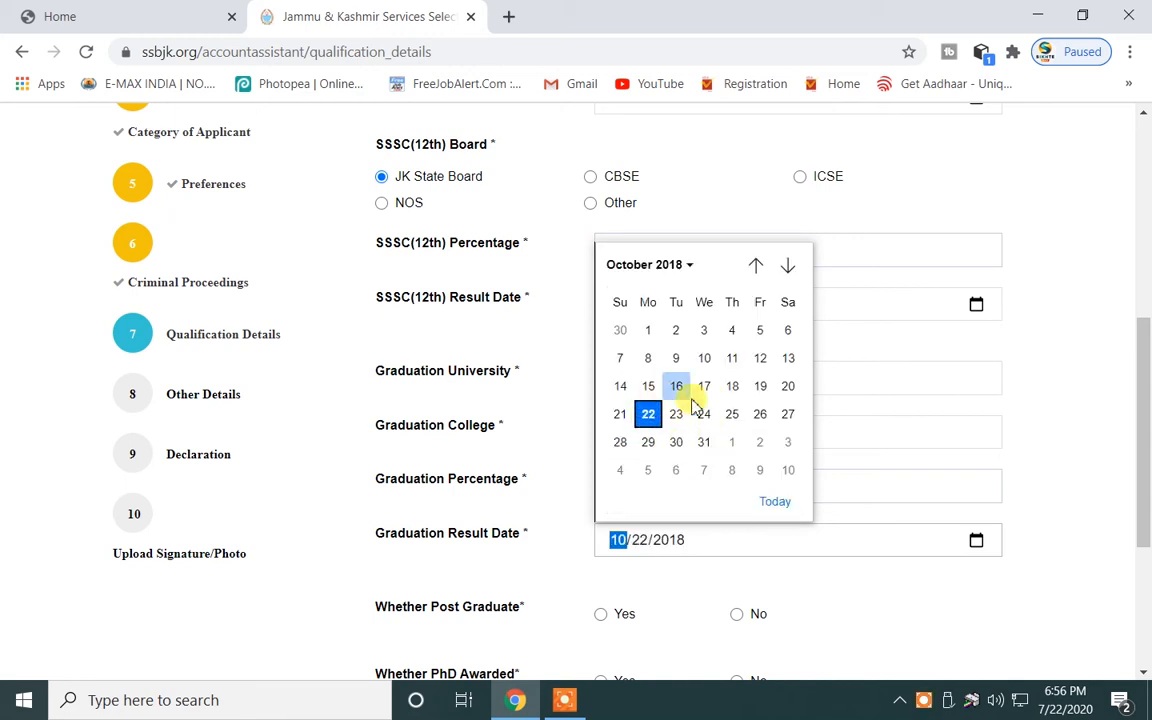
click(760, 386)
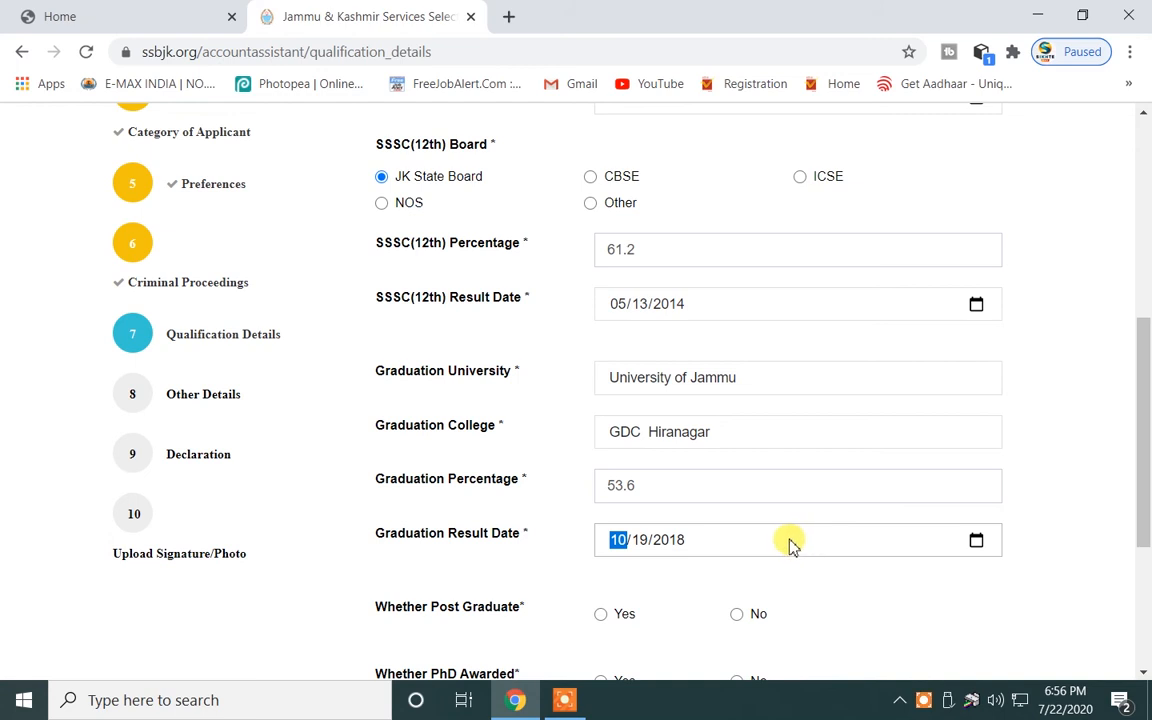
click(630, 576)
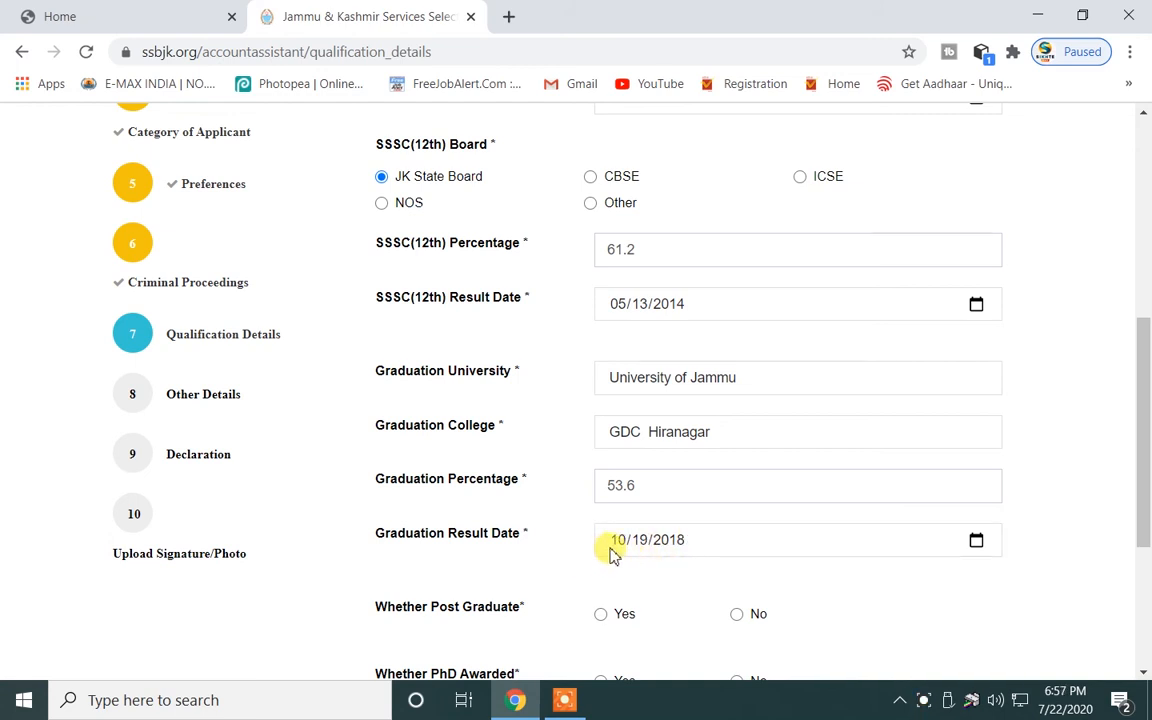
click(976, 541)
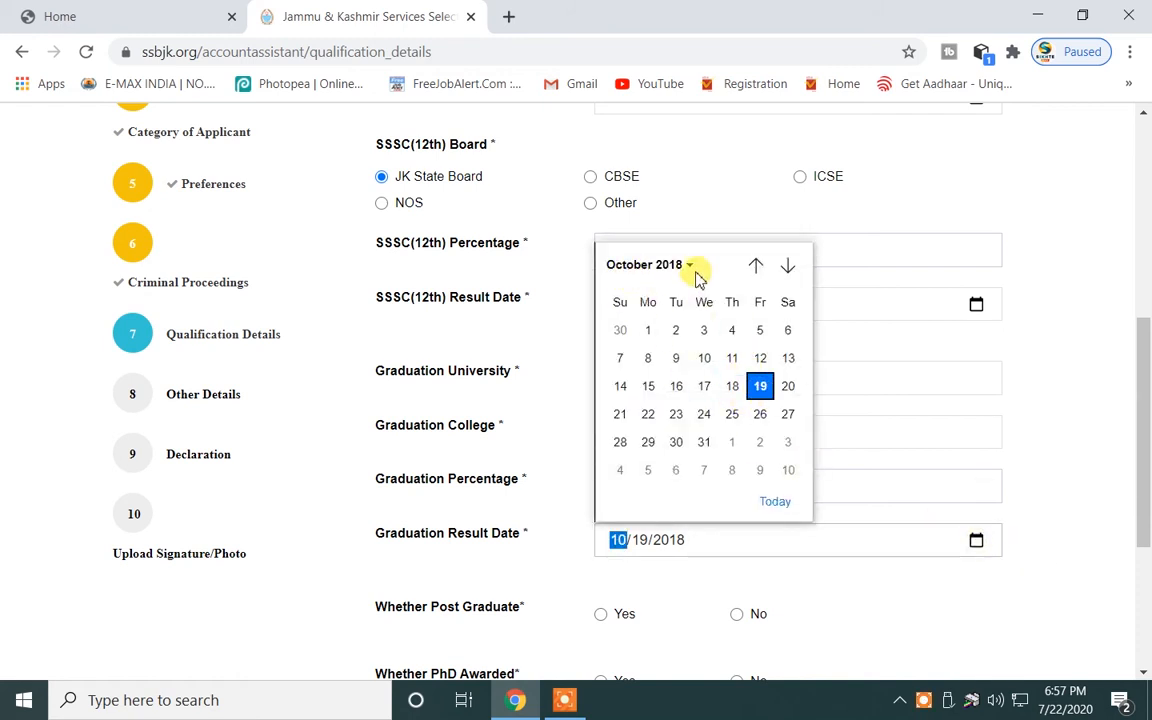
click(617, 570)
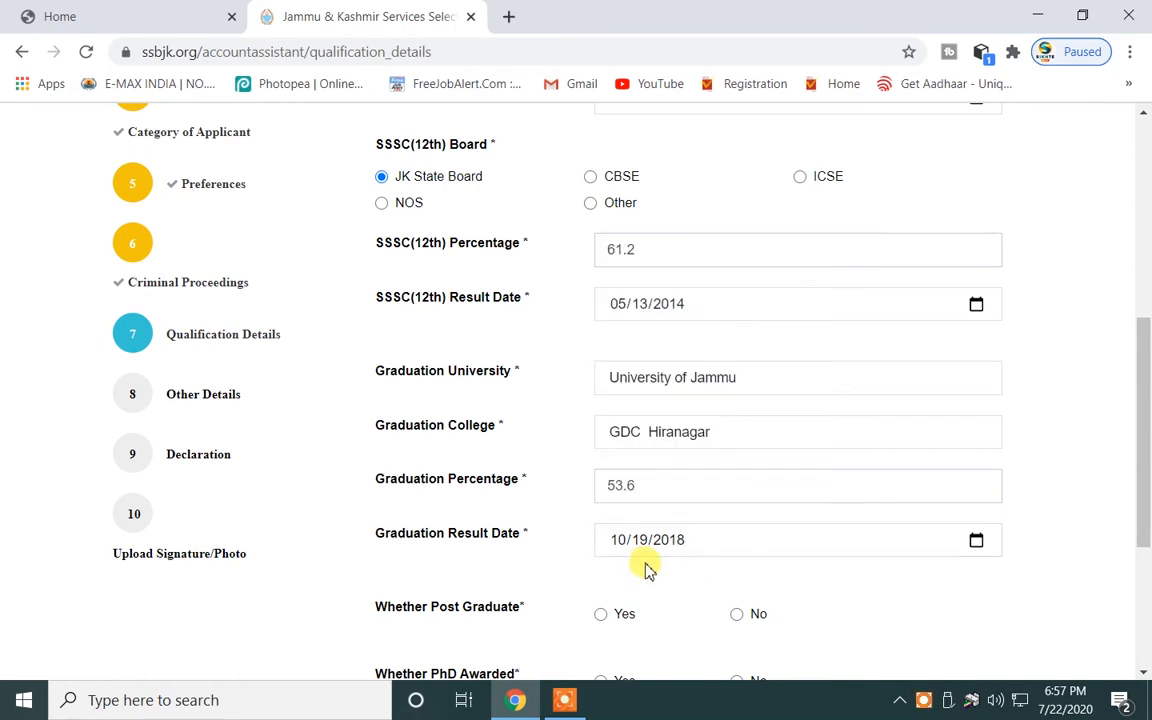
Answer No for Post Graduate and PhD, then save the qualification details.
scroll(645, 568, down, 2)
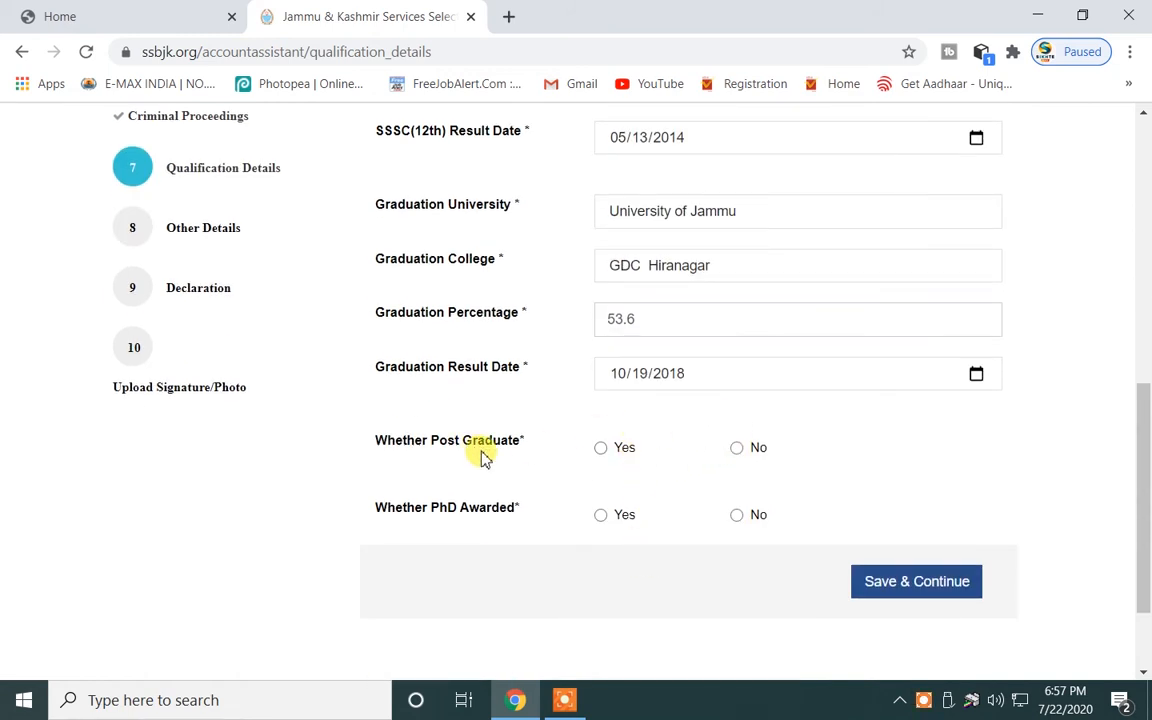
click(736, 449)
scroll(730, 462, down, 2)
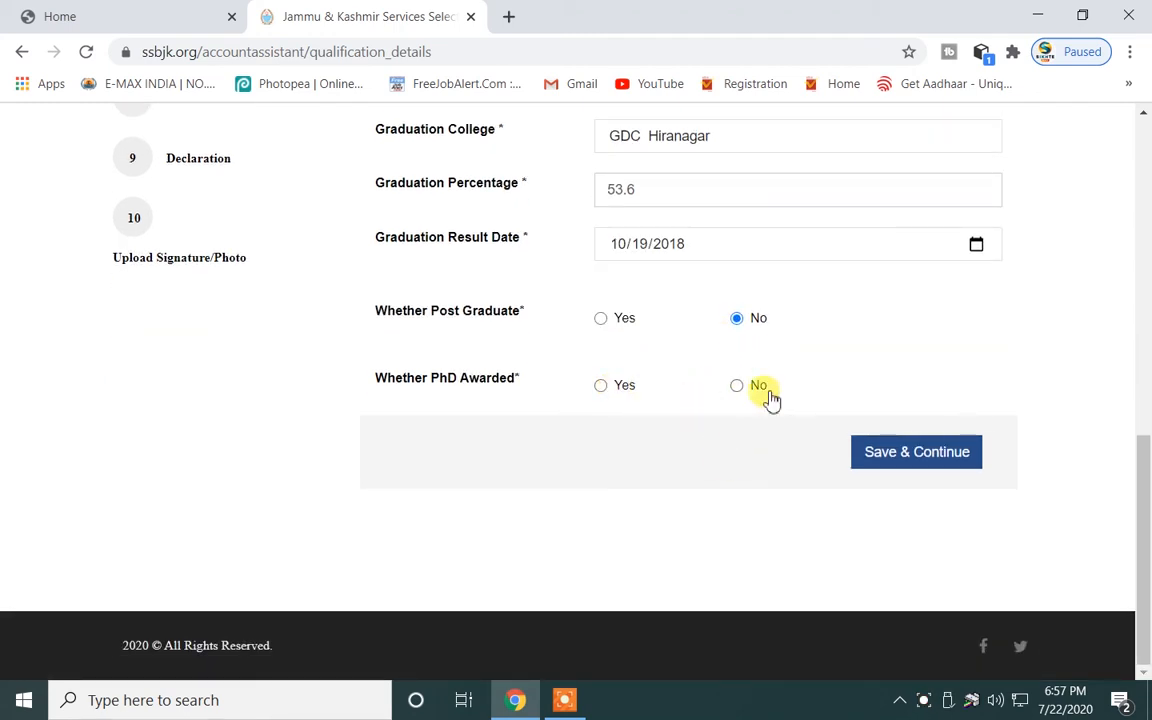
click(737, 386)
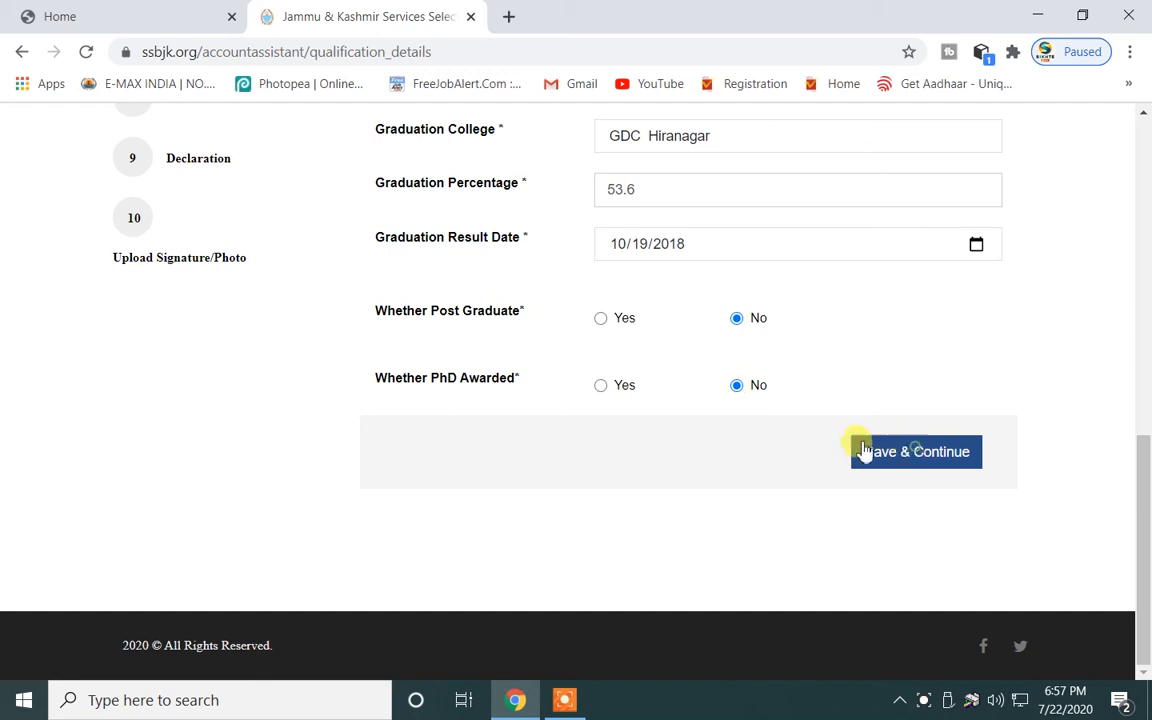
click(916, 453)
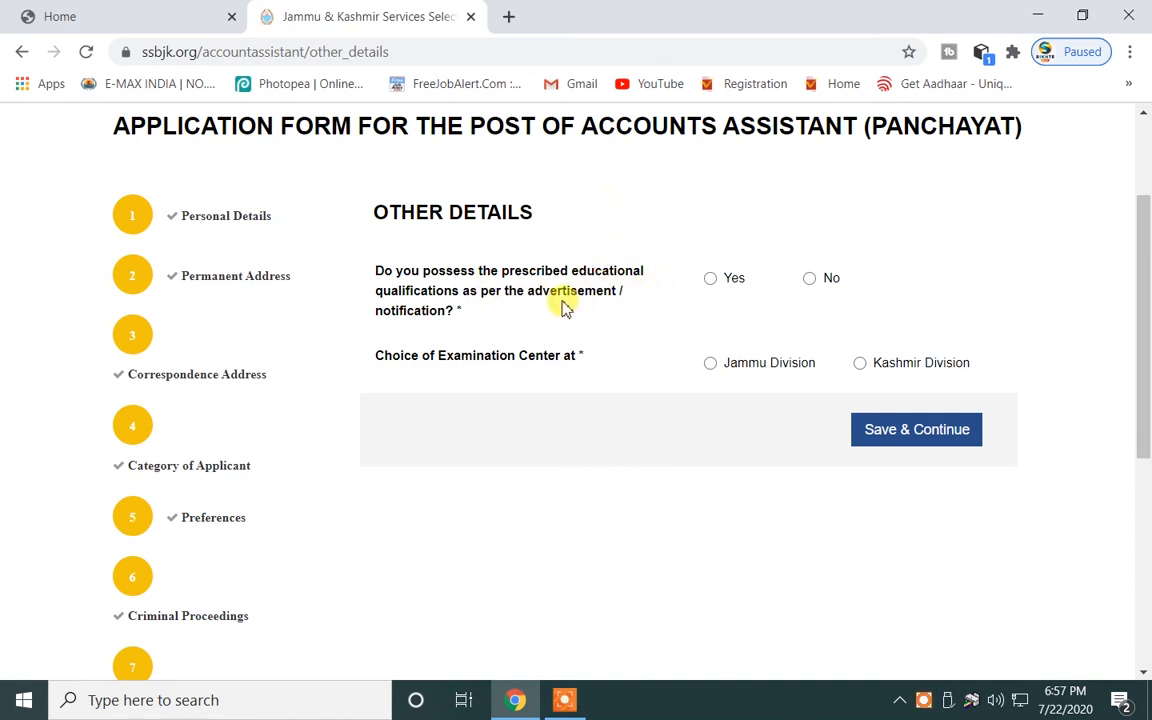
Confirm prescribed qualifications with Jammu Division as centre, save, and tick I Agree on the declaration.
click(710, 279)
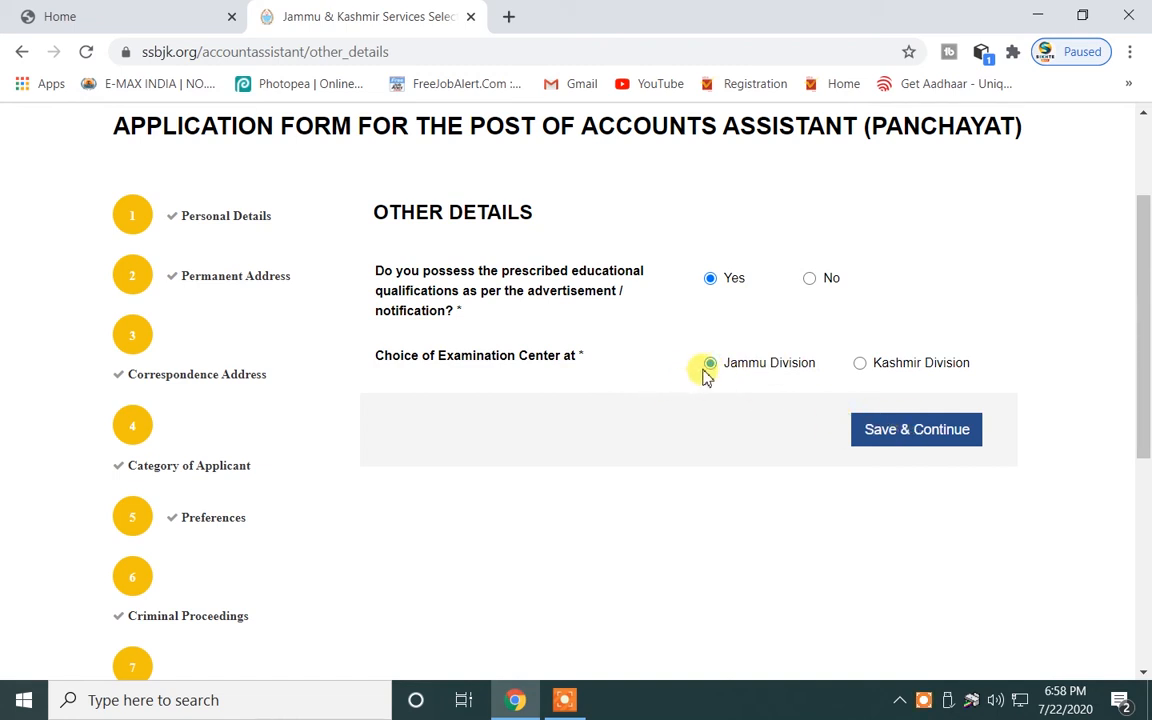
click(887, 438)
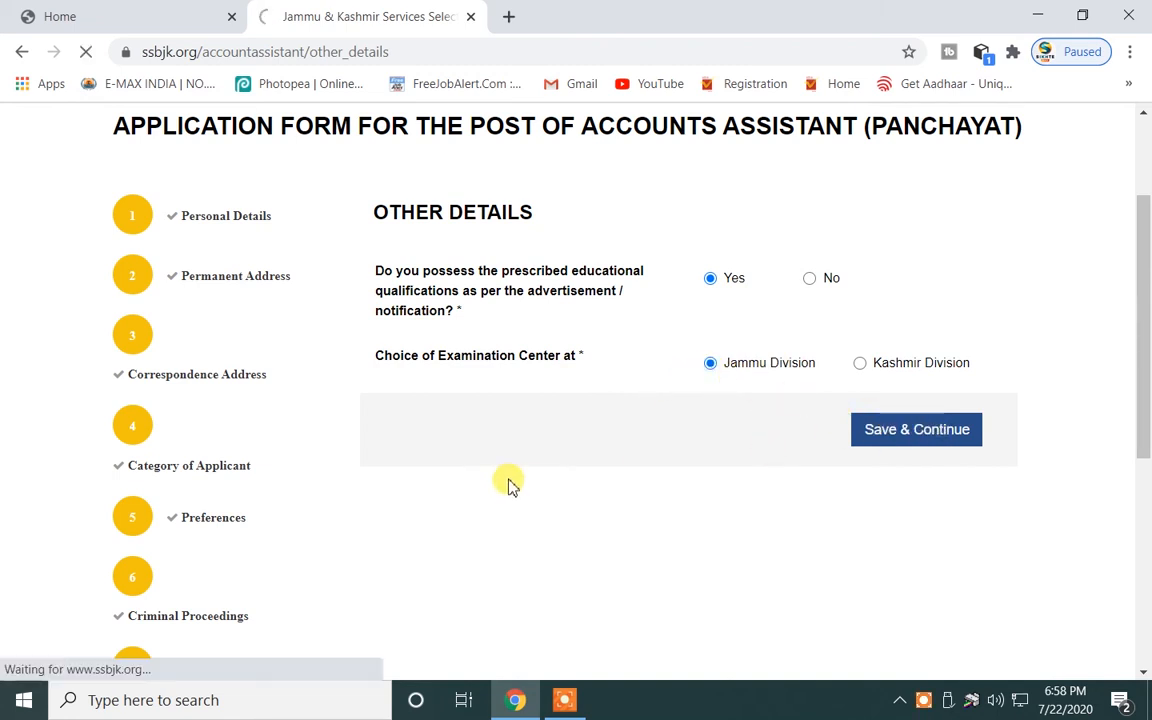
scroll(526, 460, down, 5)
scroll(398, 254, up, 5)
scroll(414, 254, down, 5)
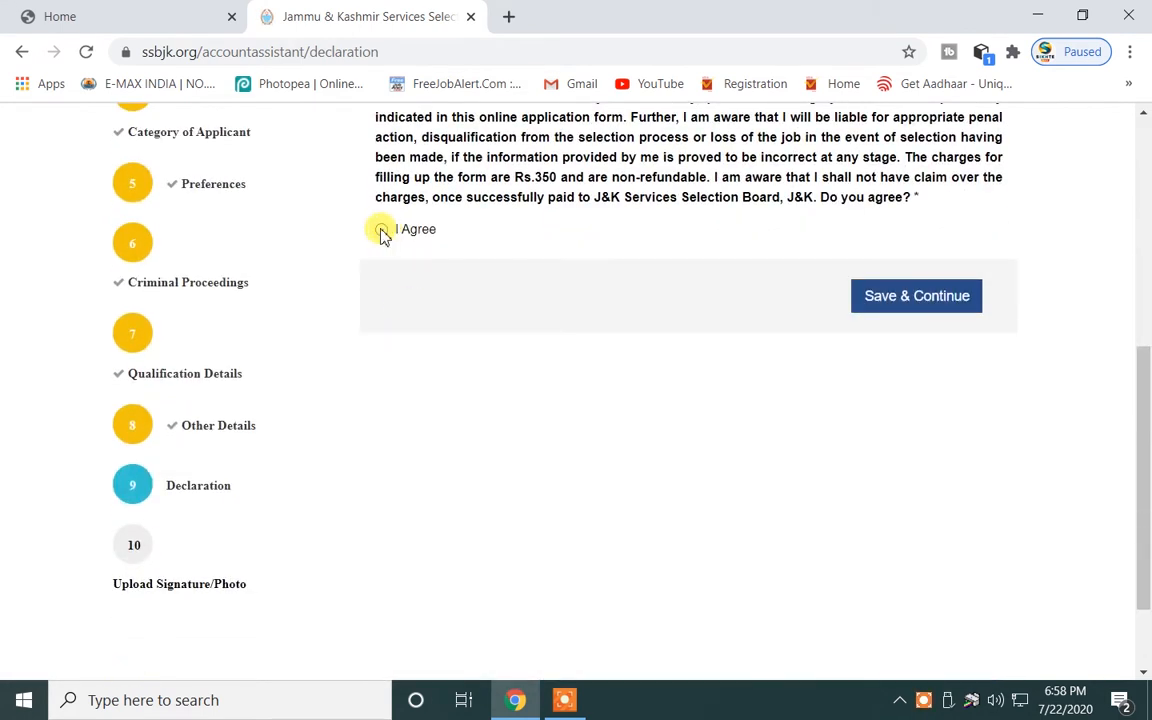
click(381, 230)
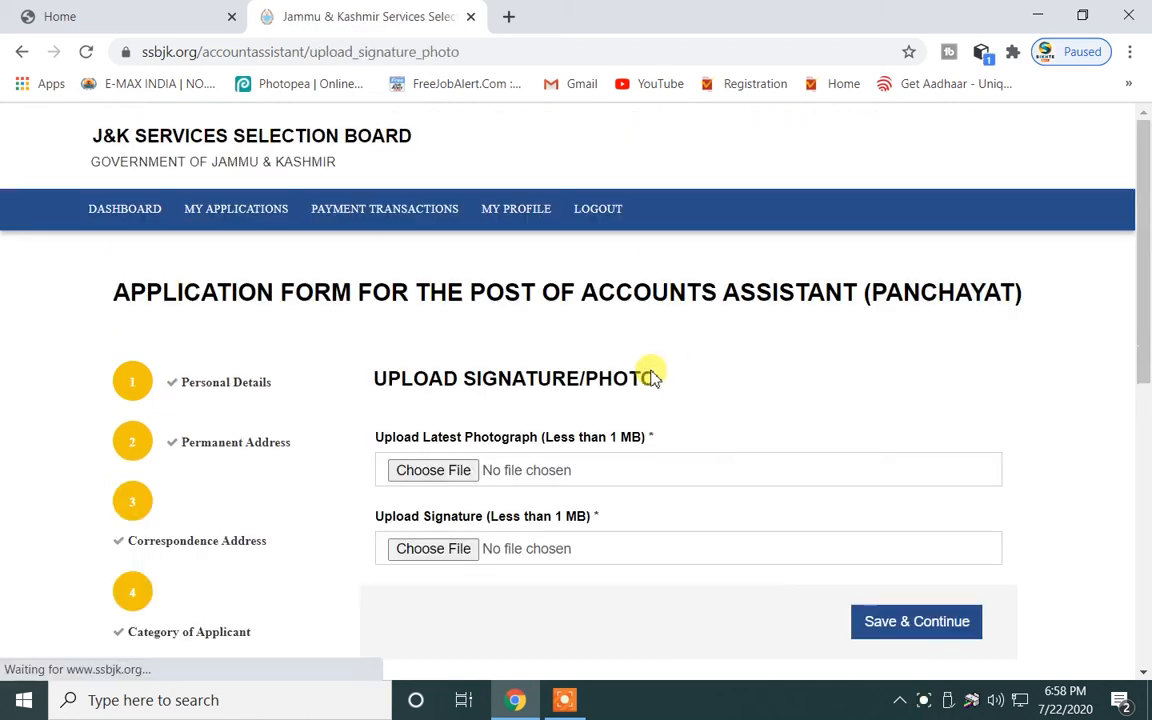
scroll(651, 375, down, 2)
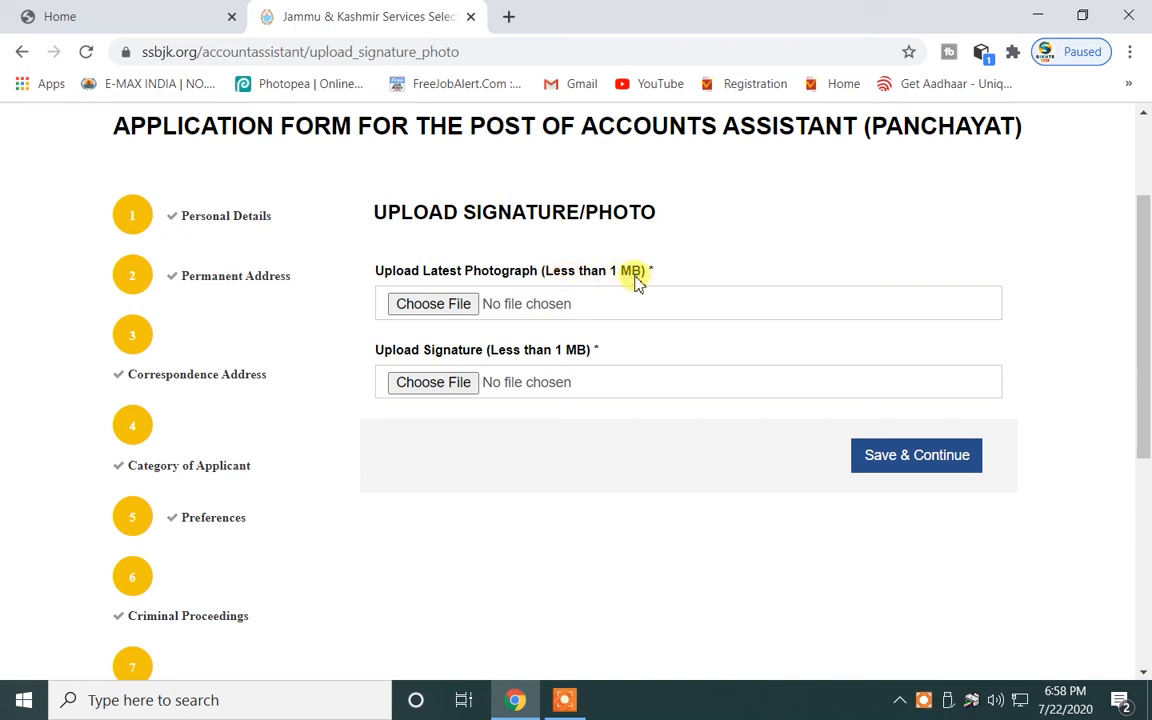
Attach the applicant's photograph from the Document > photos folder.
click(437, 306)
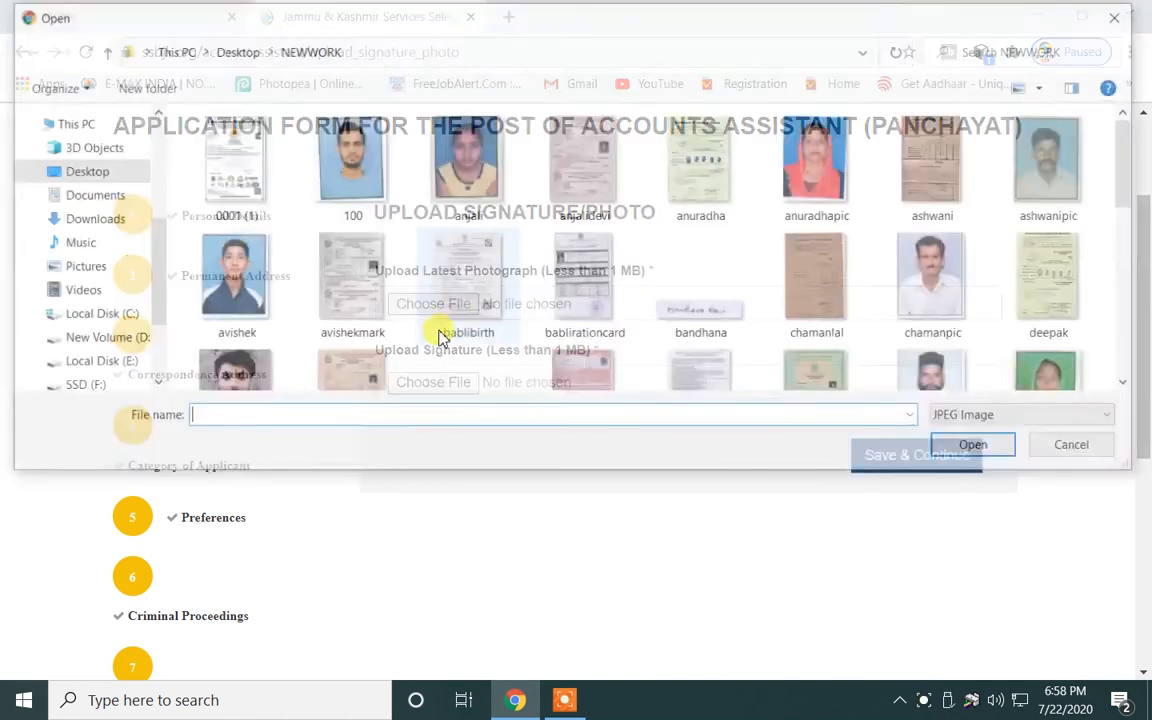
click(99, 53)
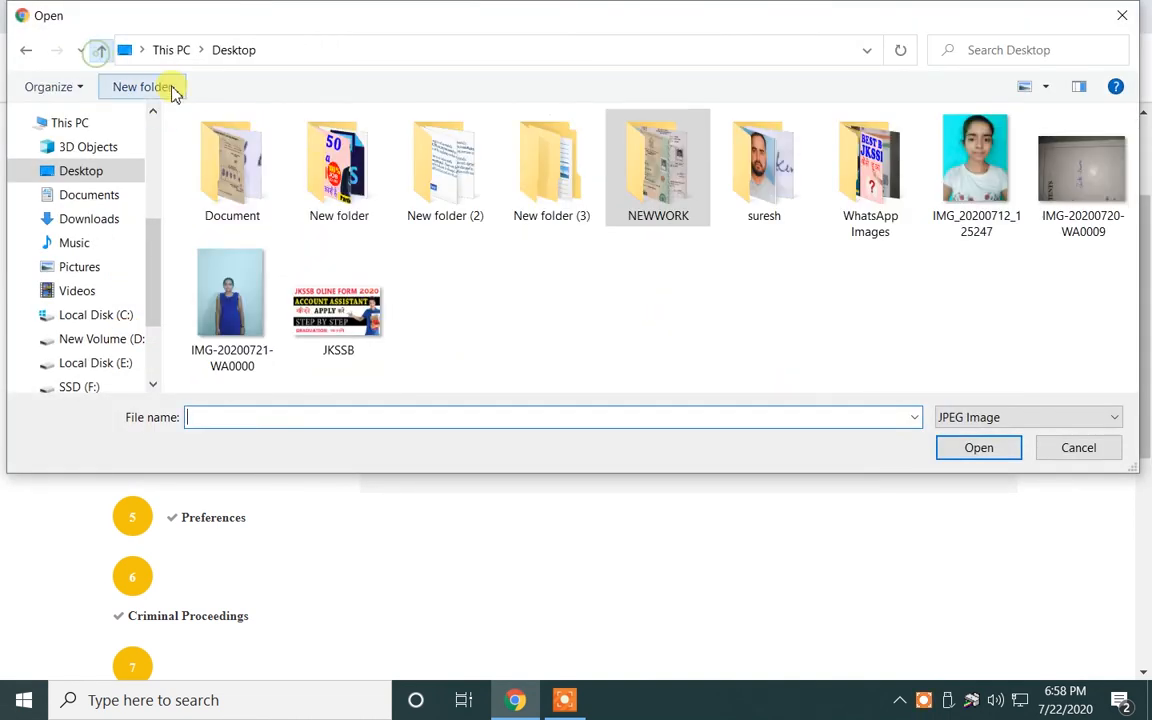
double_click(253, 177)
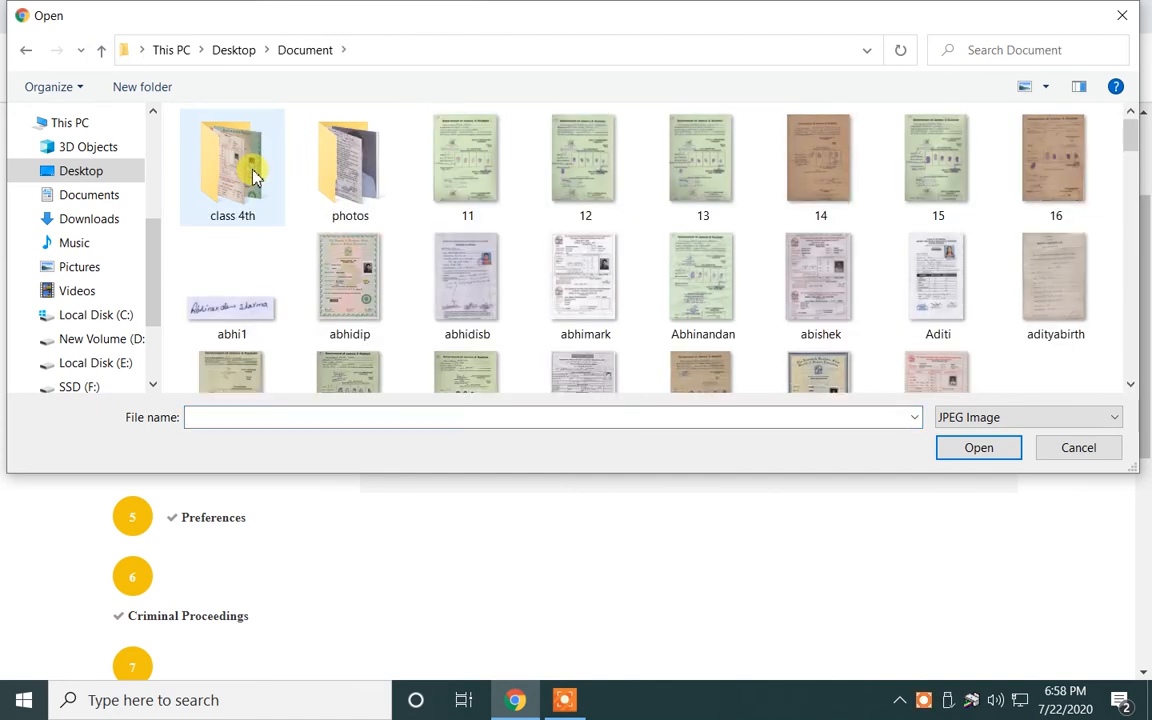
double_click(342, 187)
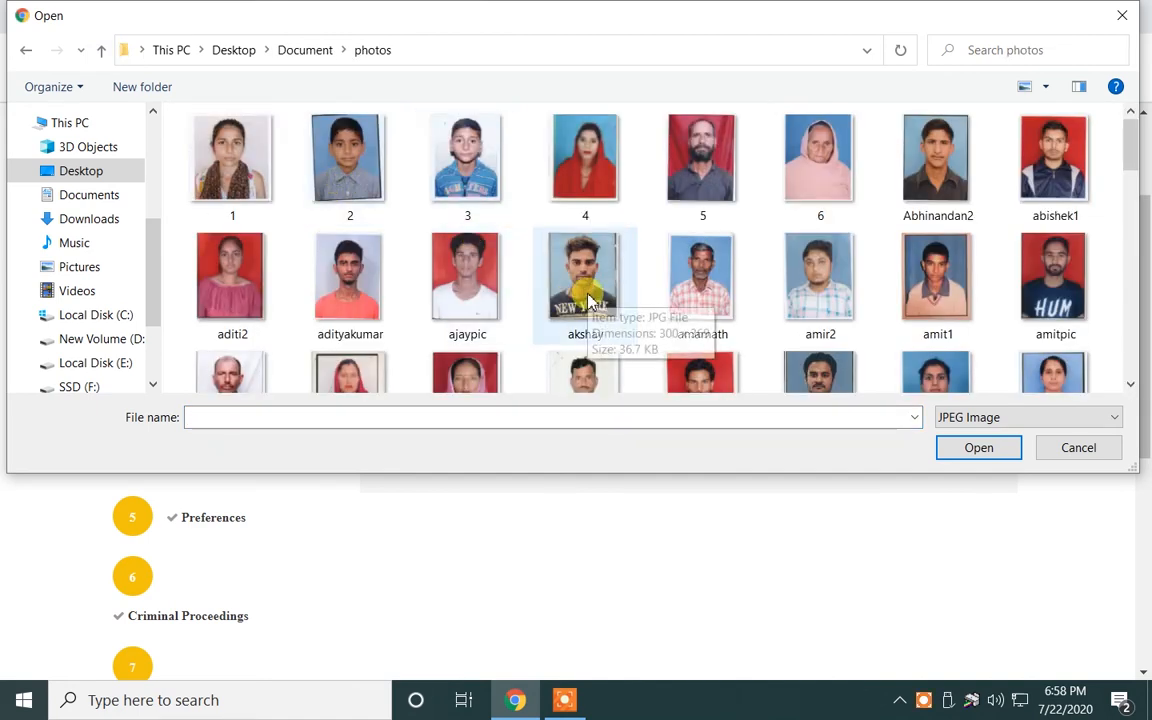
key(p)
click(570, 188)
click(980, 450)
Attach Untitled.jpg as the signature and save the upload step.
click(417, 397)
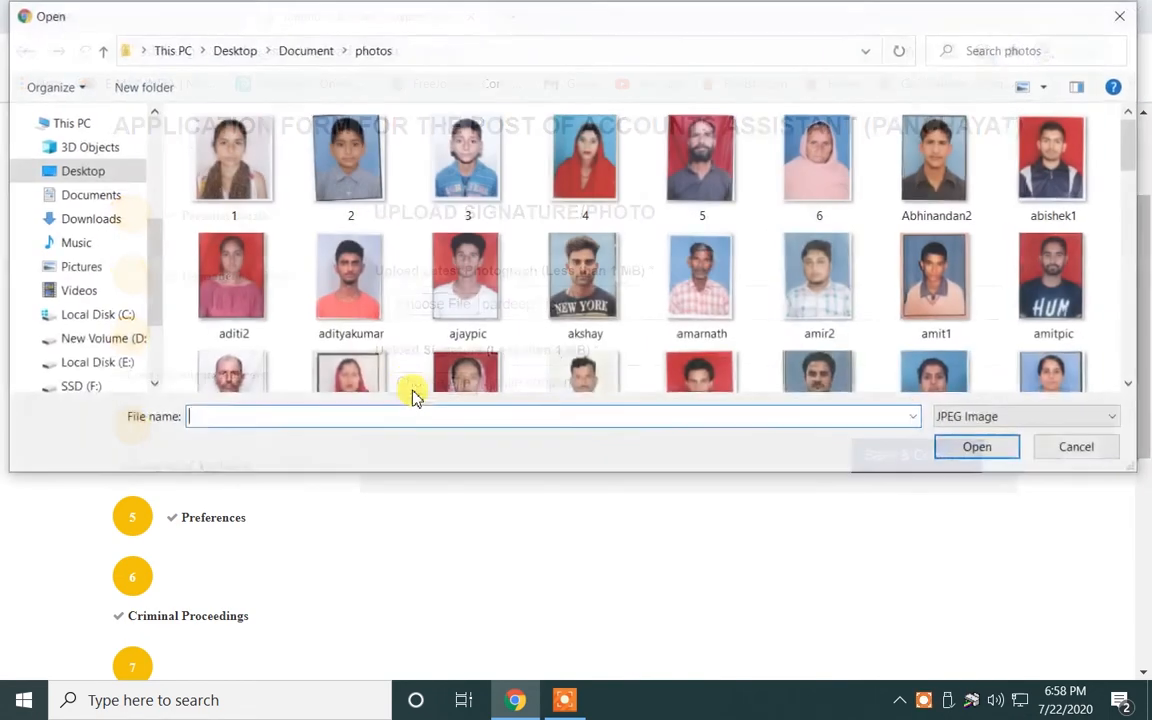
scroll(620, 280, down, 5)
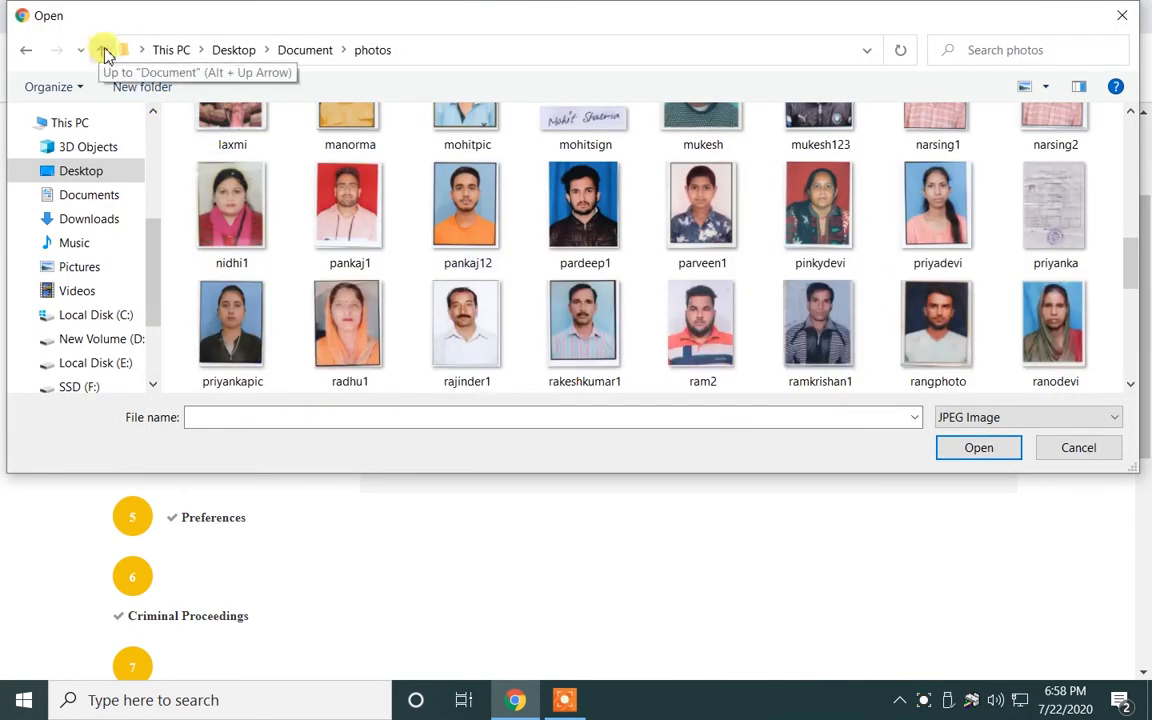
scroll(391, 221, down, 5)
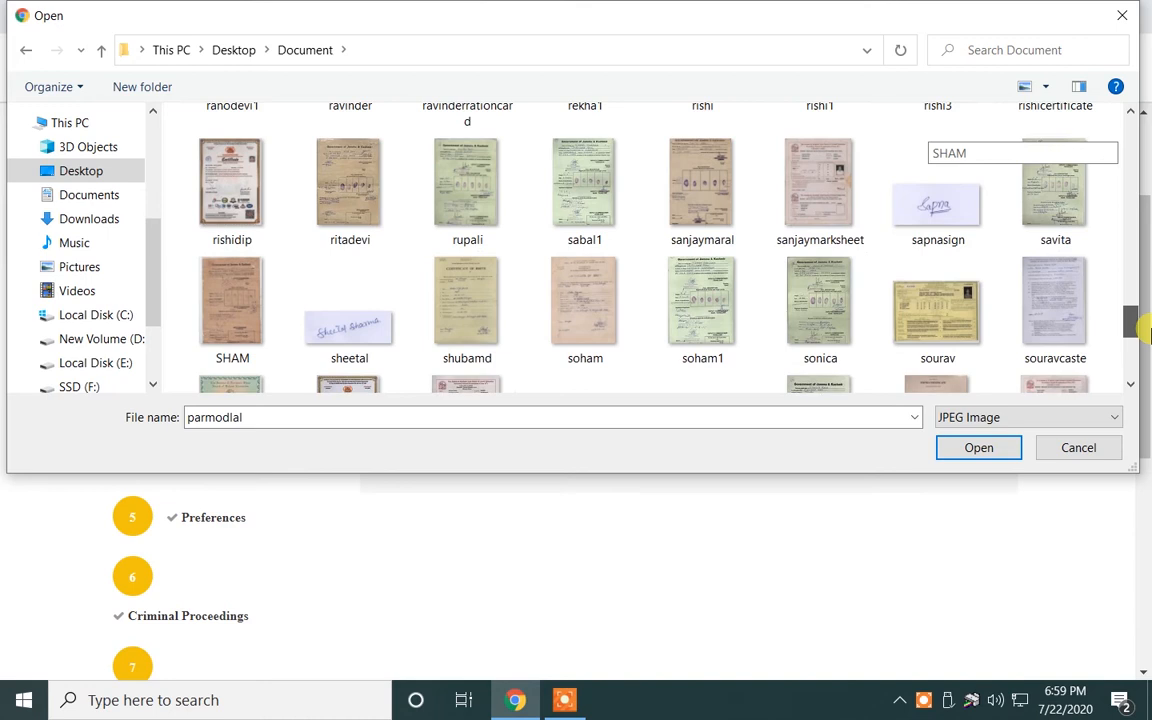
scroll(1150, 360, down, 1)
drag(1150, 360, 1150, 370)
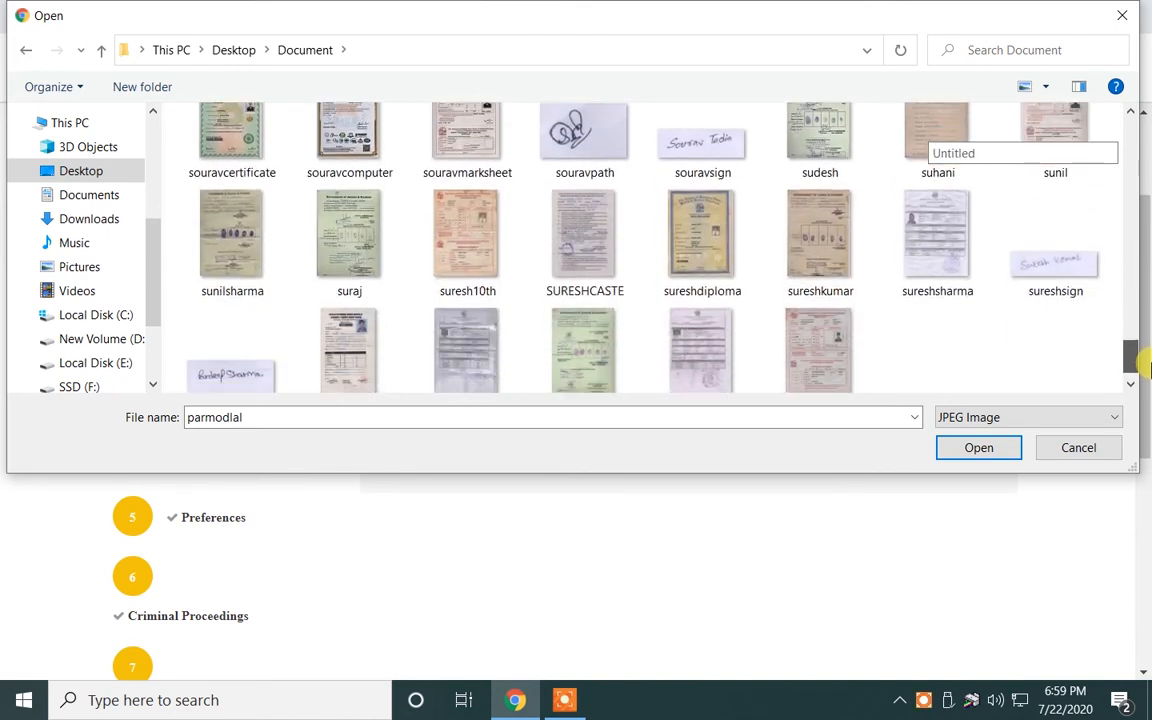
scroll(1131, 360, down, 2)
click(183, 367)
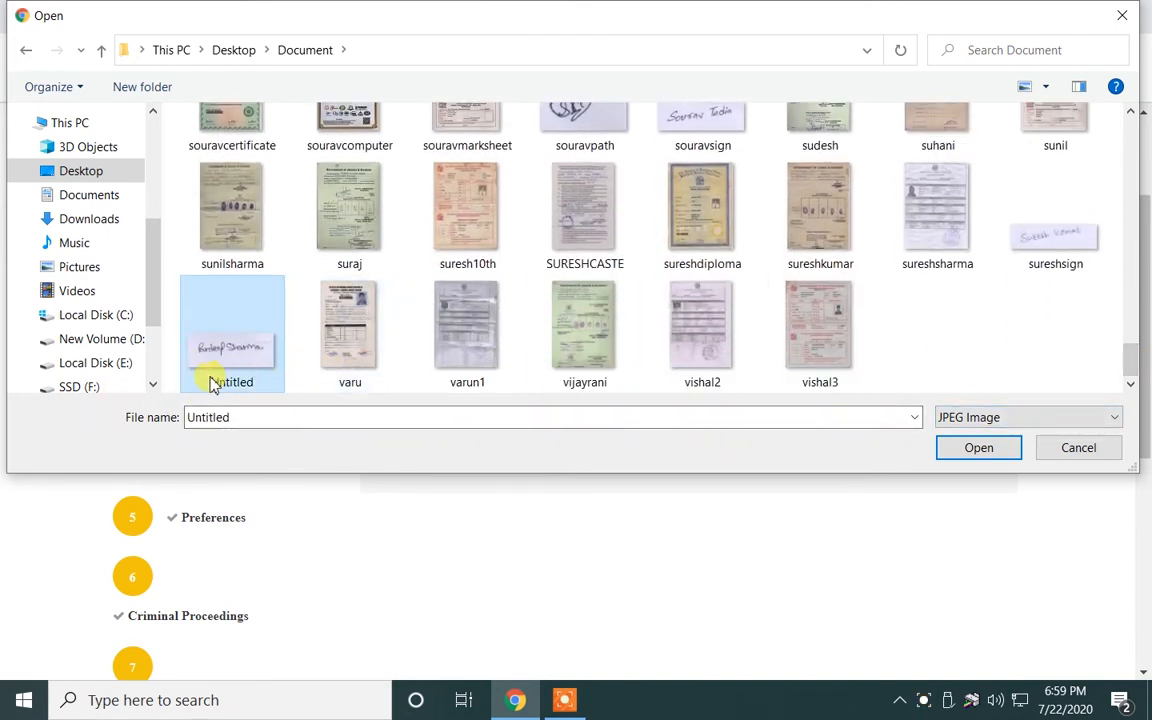
click(1001, 447)
click(906, 460)
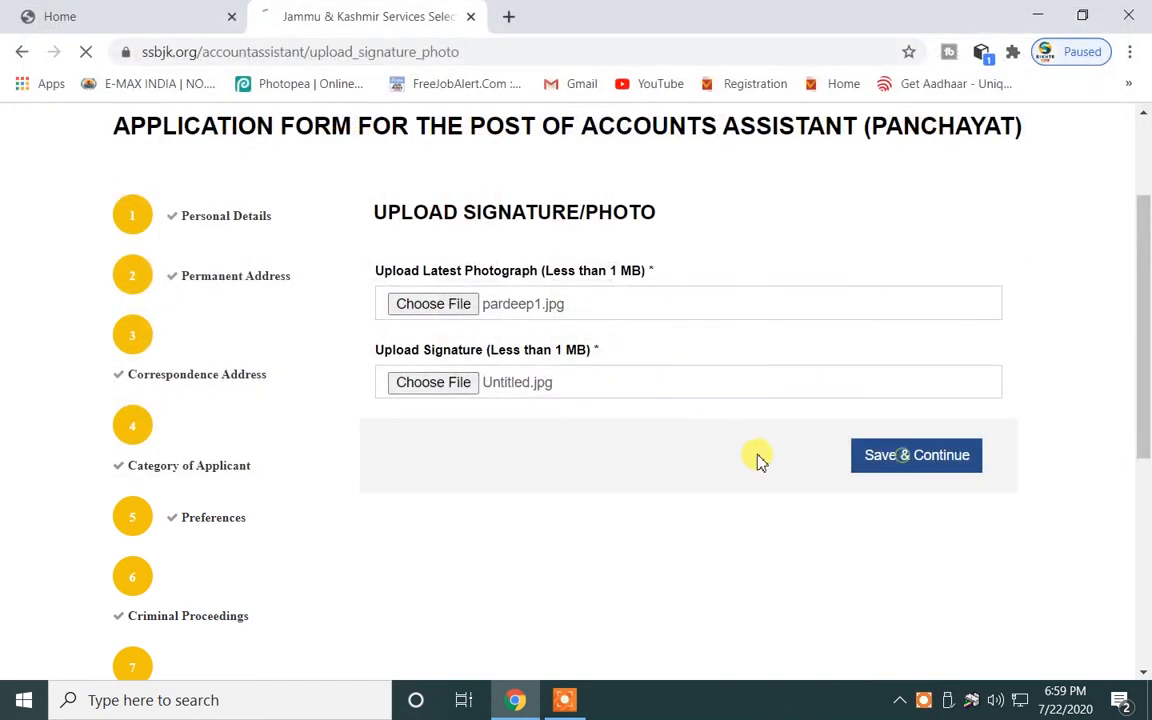
scroll(660, 460, down, 3)
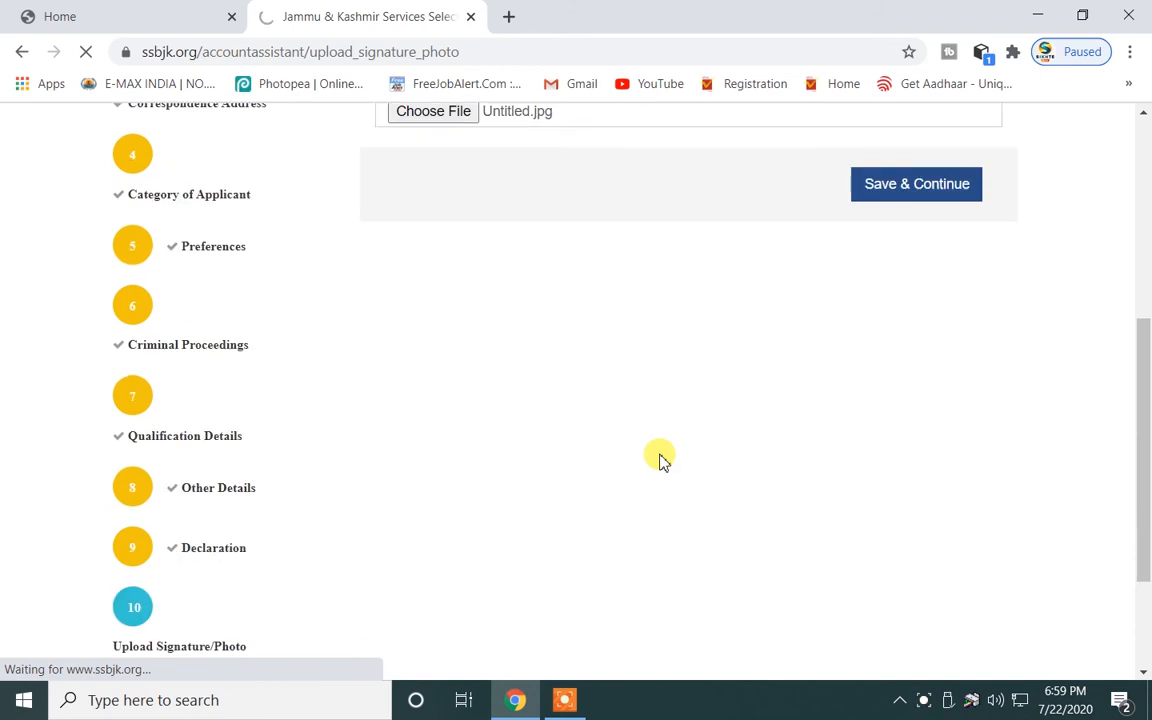
scroll(660, 460, up, 2)
scroll(660, 460, up, 2)
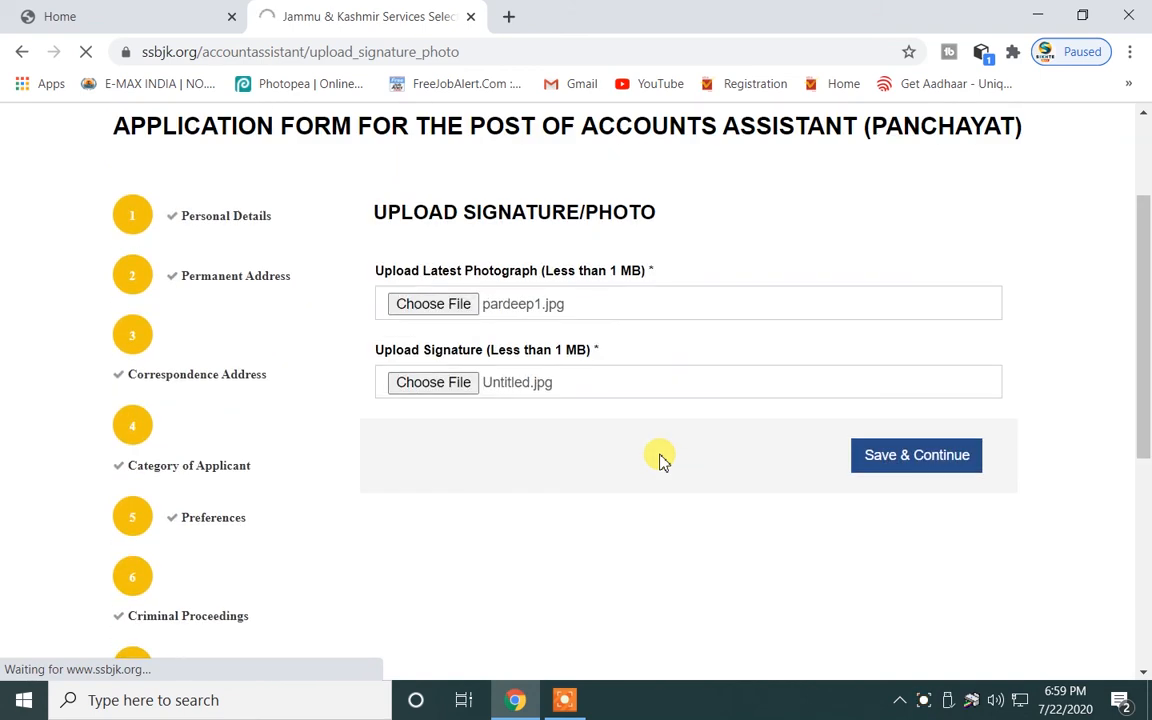
scroll(660, 460, down, 2)
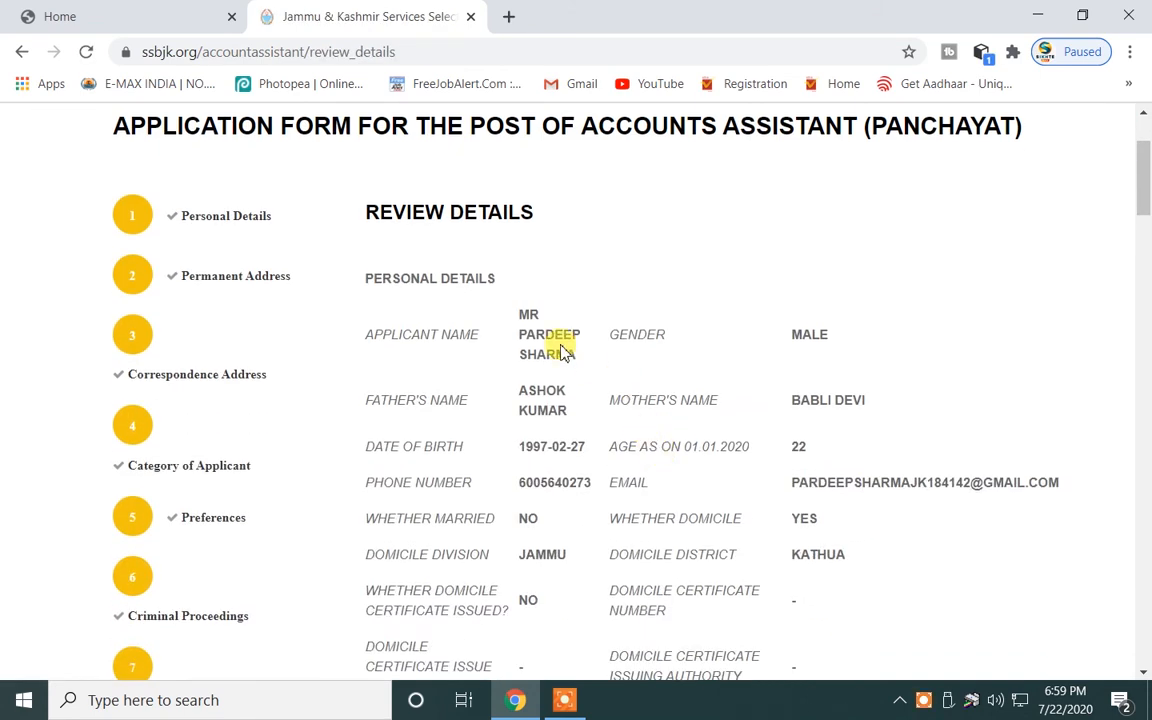
scroll(537, 332, down, 2)
scroll(540, 343, up, 2)
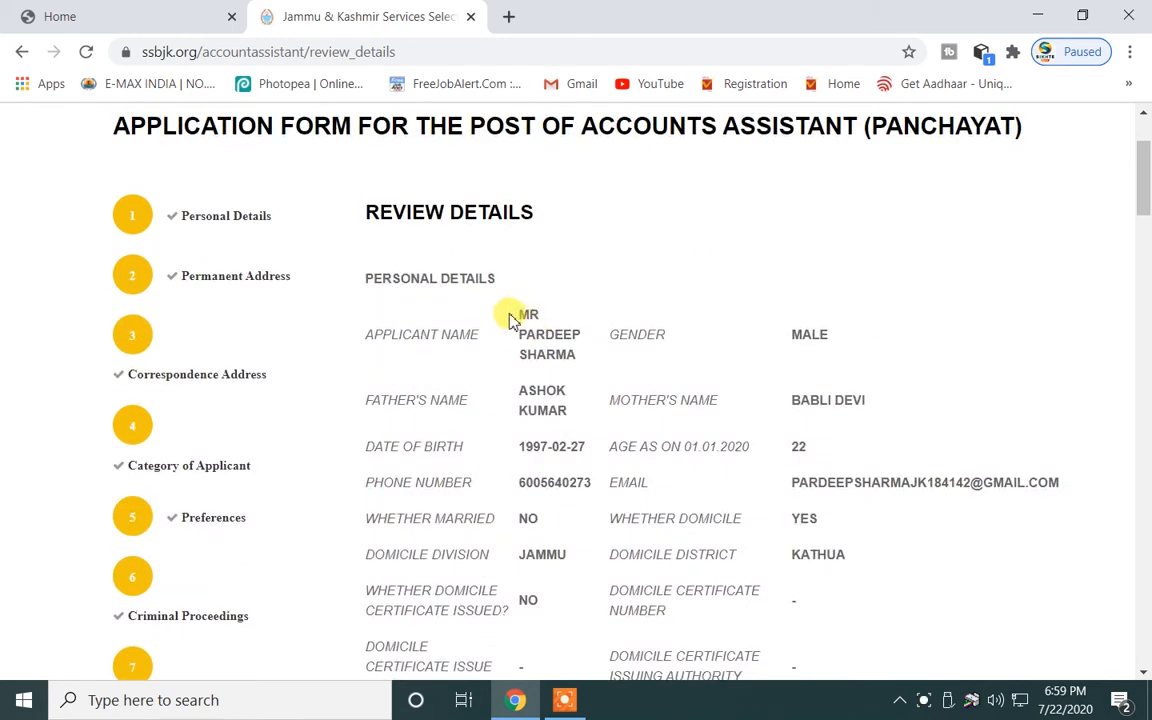
scroll(618, 360, down, 2)
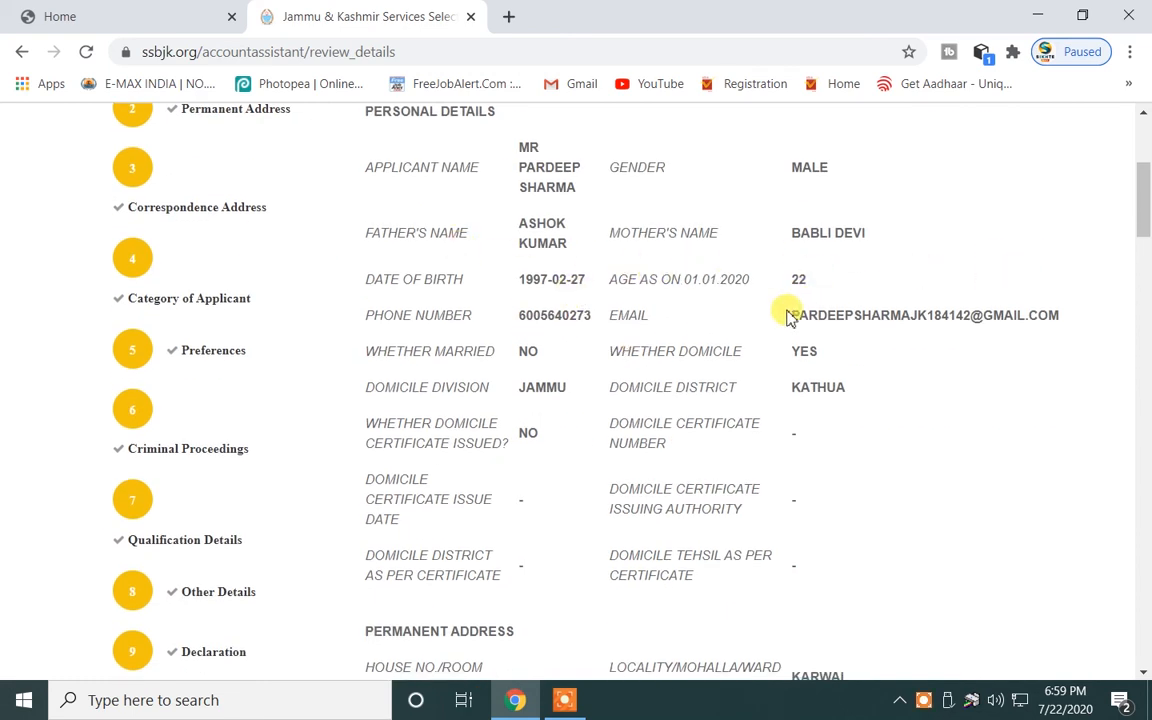
scroll(784, 311, down, 2)
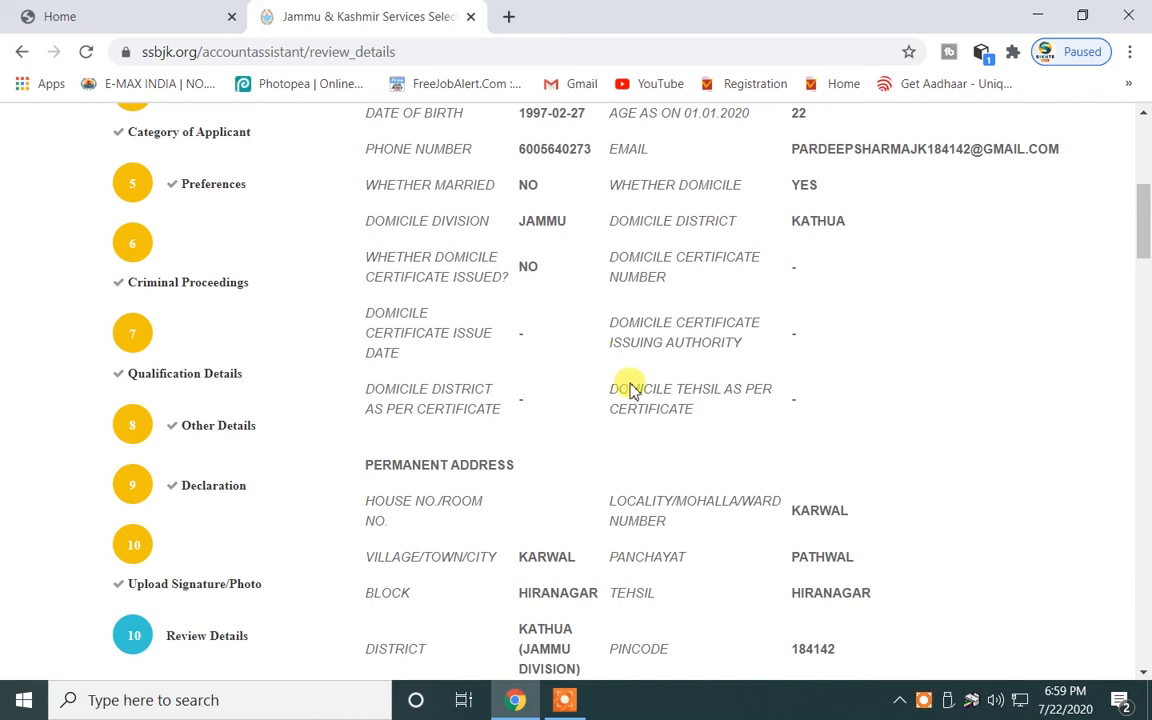
scroll(625, 386, down, 2)
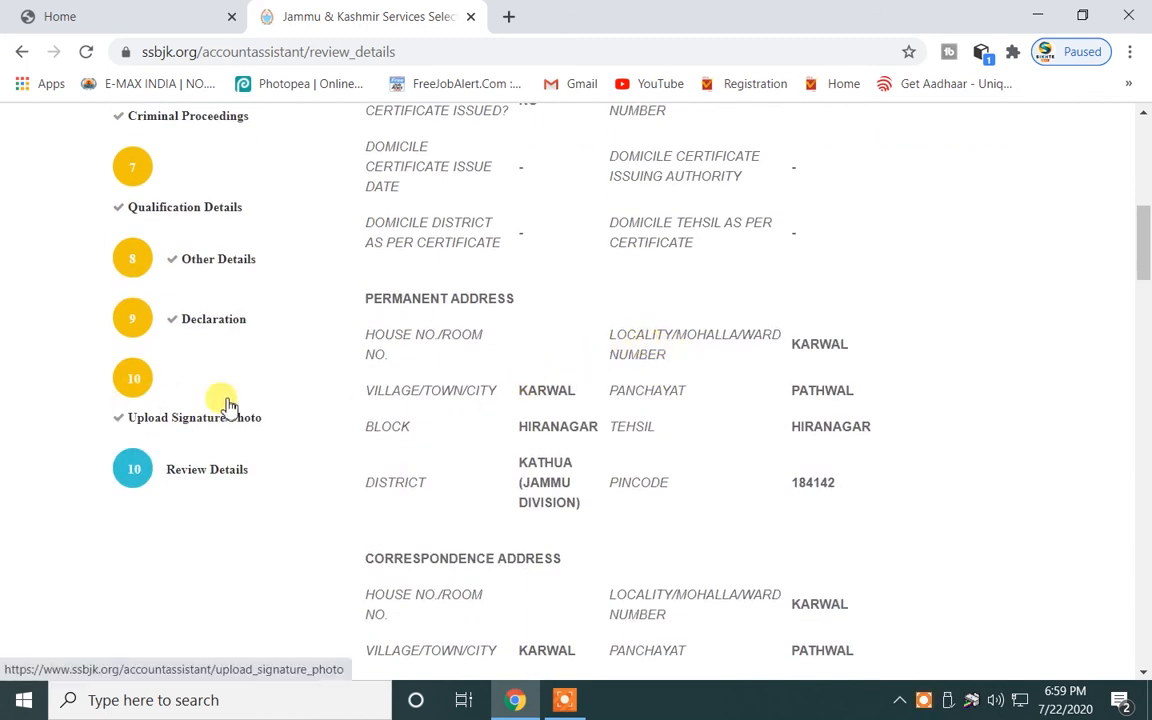
scroll(566, 329, down, 2)
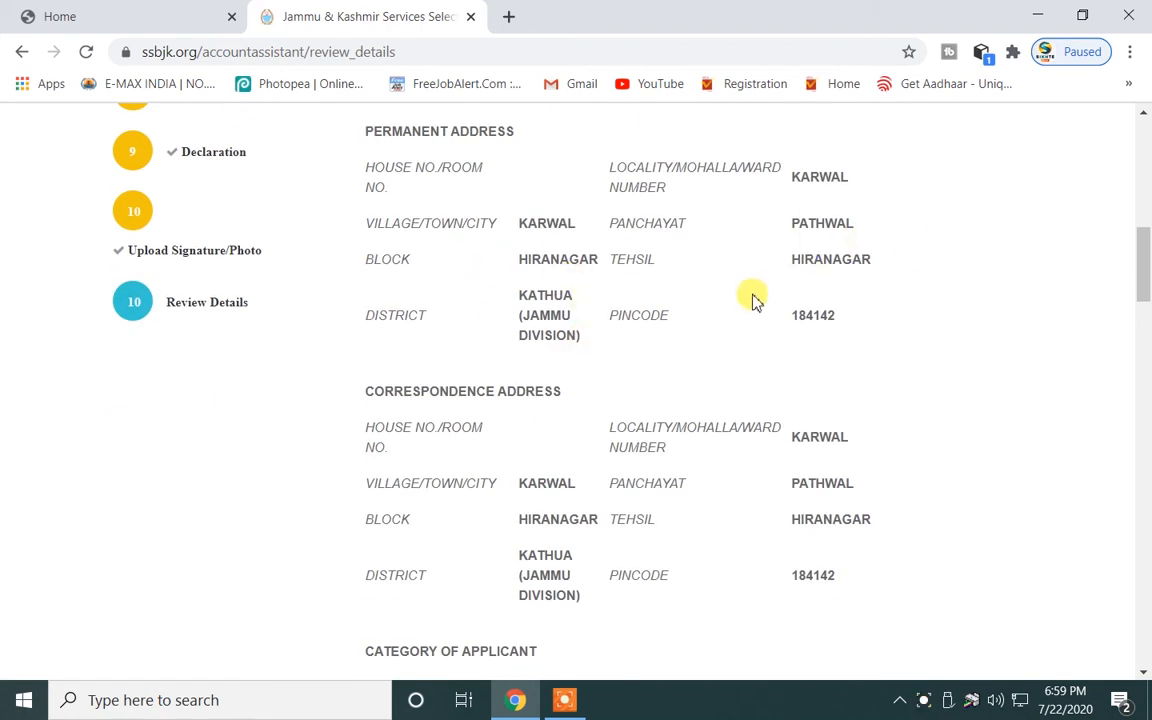
scroll(640, 280, up, 8)
scroll(400, 380, down, 1)
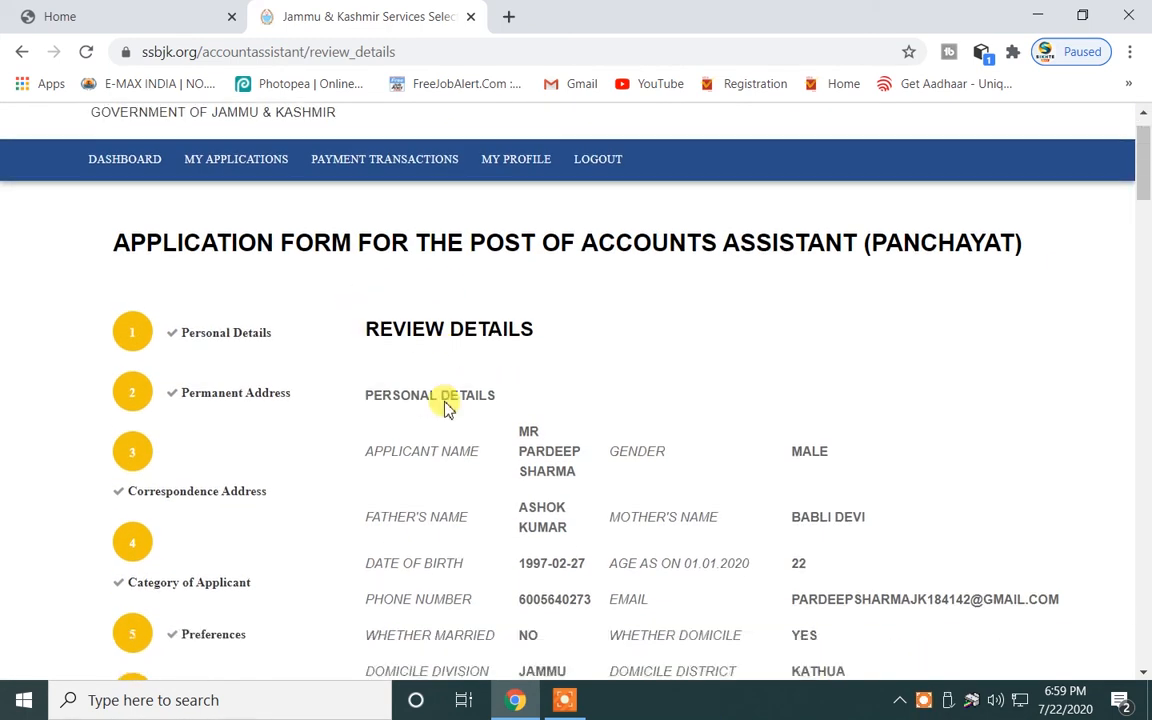
scroll(420, 340, down, 1)
scroll(620, 320, down, 2)
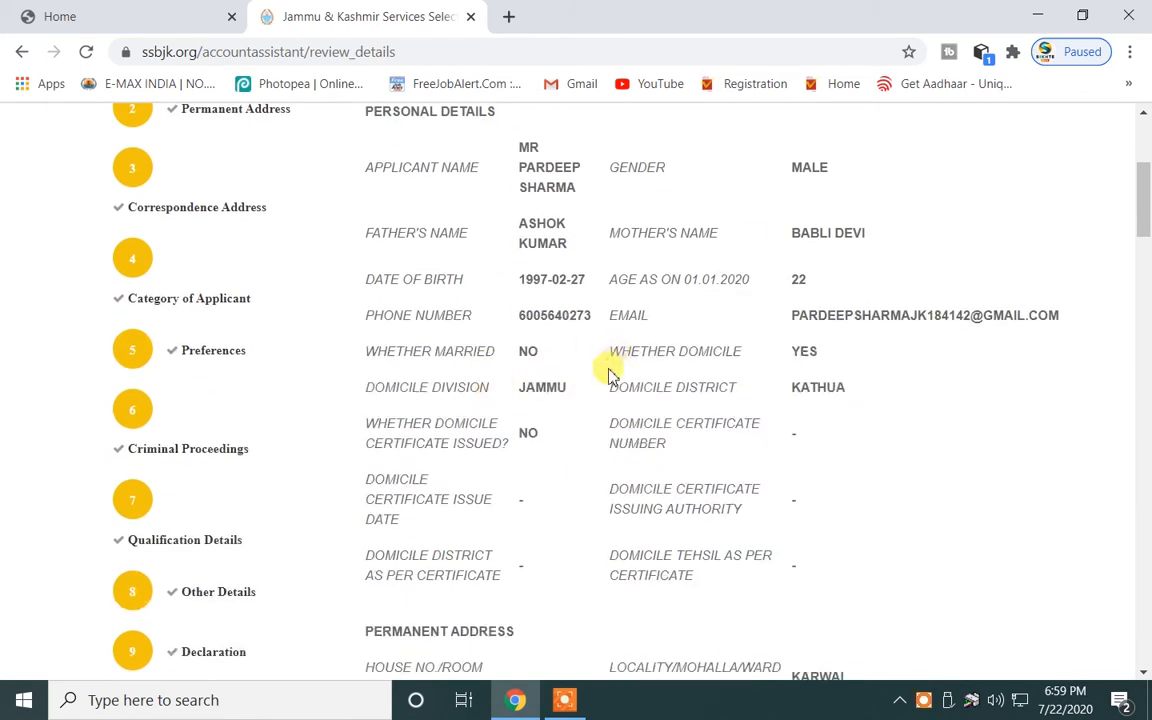
scroll(600, 380, down, 2)
scroll(430, 460, down, 2)
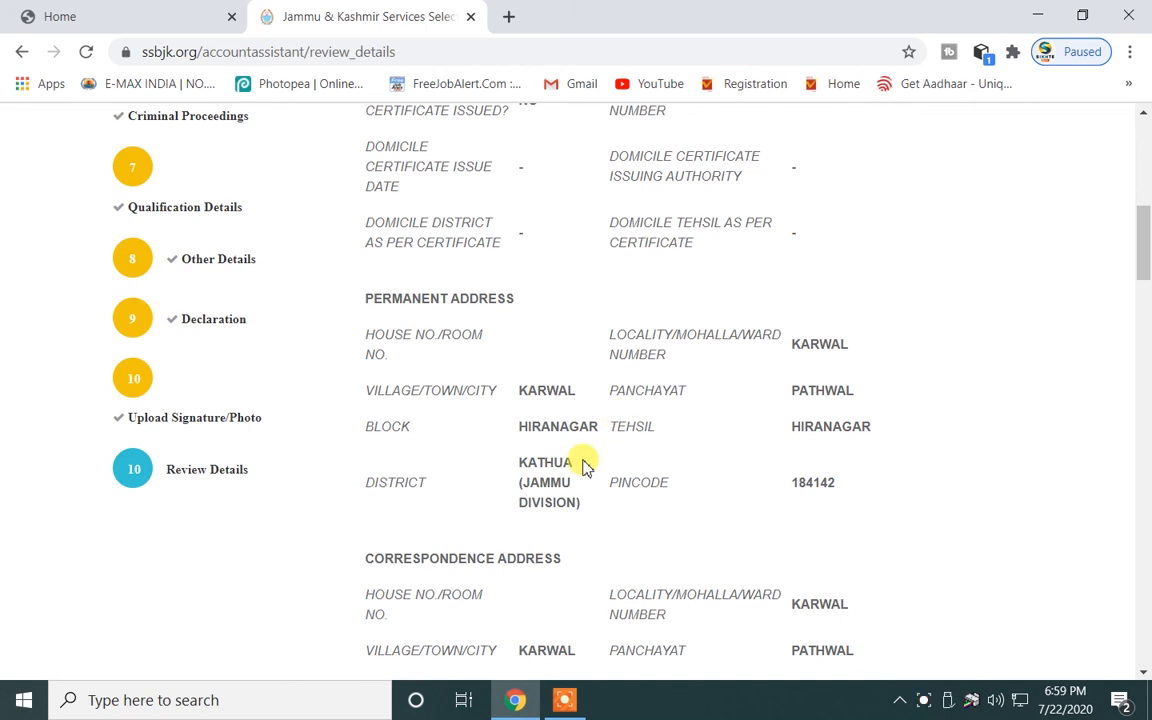
scroll(450, 455, down, 2)
scroll(548, 458, down, 2)
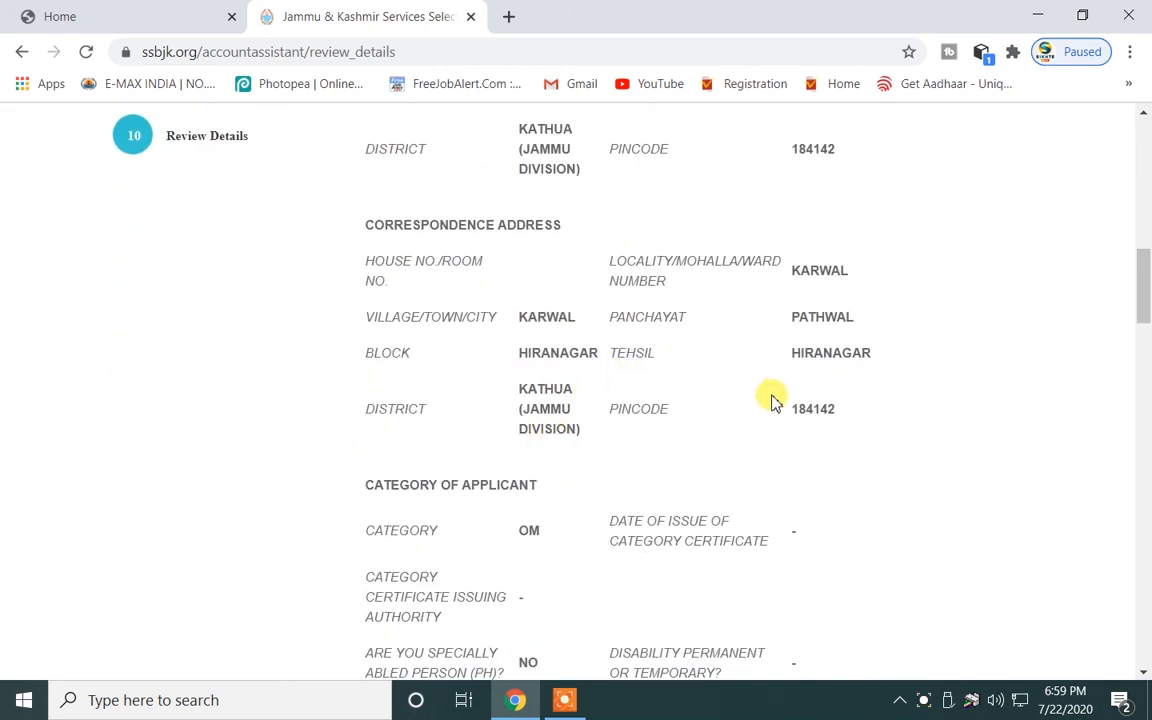
scroll(800, 390, down, 6)
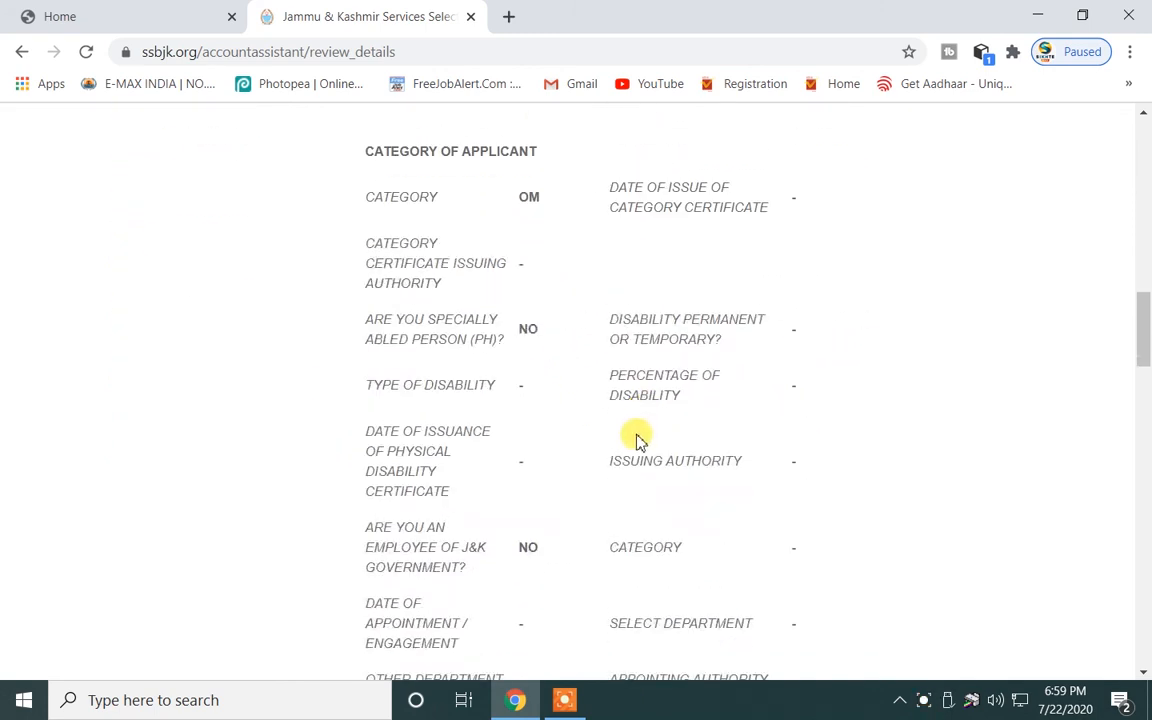
scroll(622, 445, down, 6)
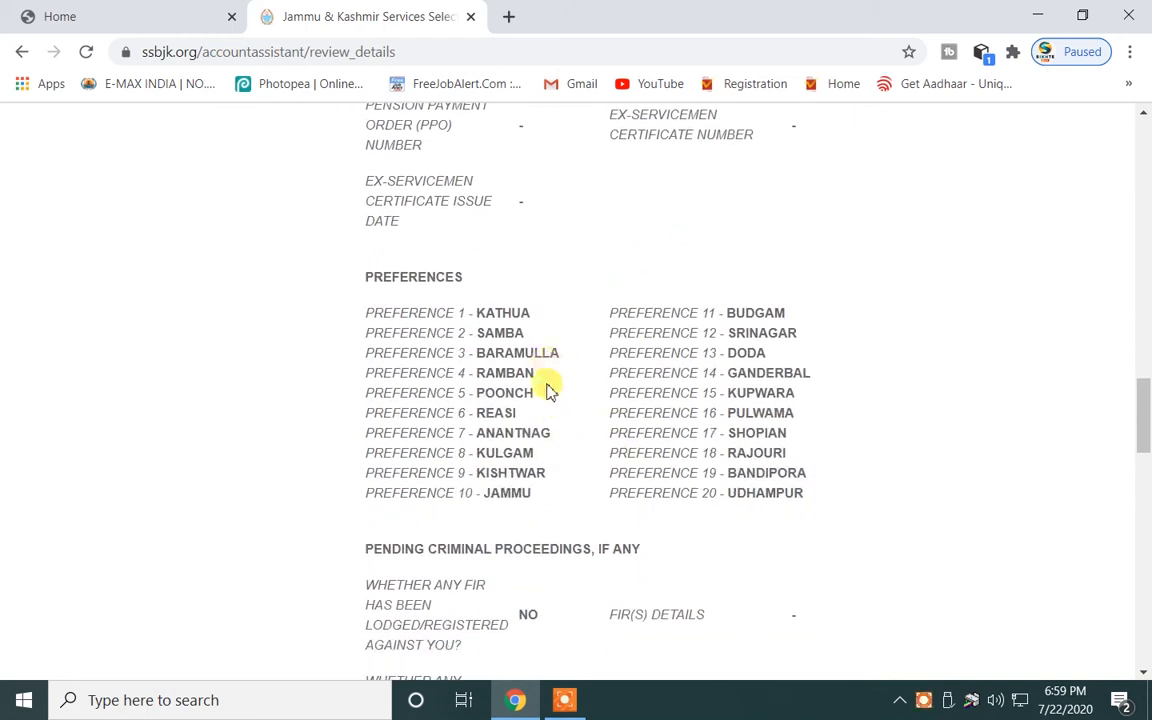
scroll(548, 368, down, 2)
scroll(584, 404, down, 1)
scroll(520, 410, down, 6)
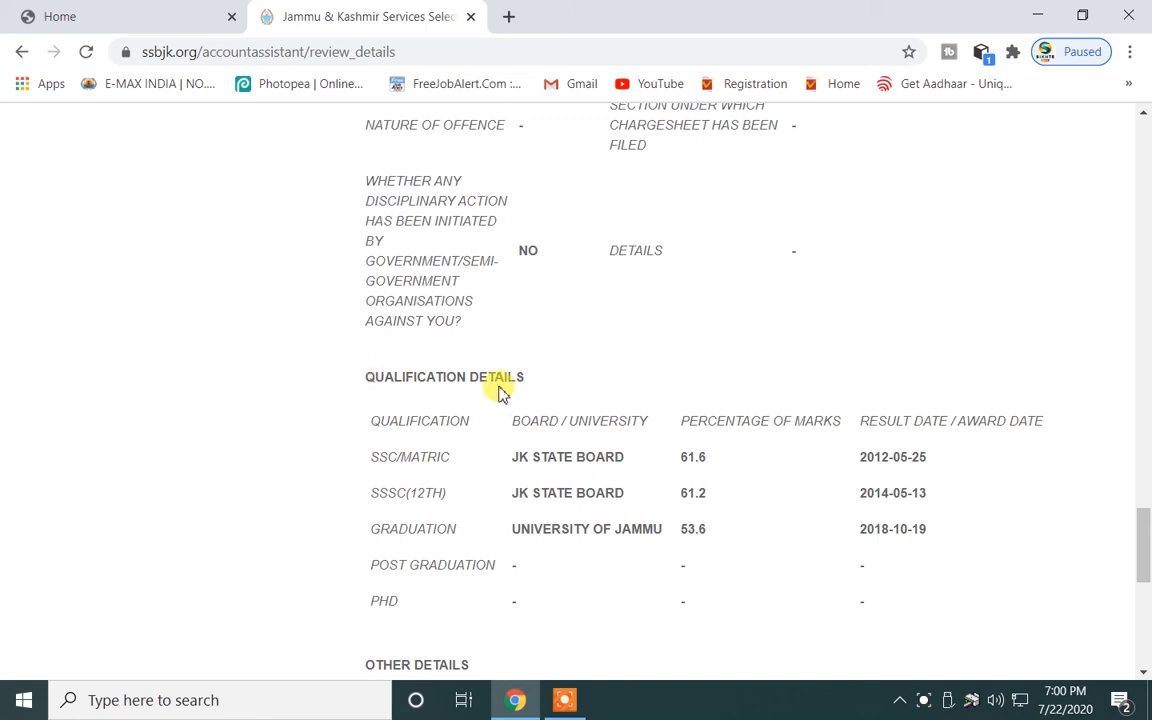
scroll(480, 373, up, 20)
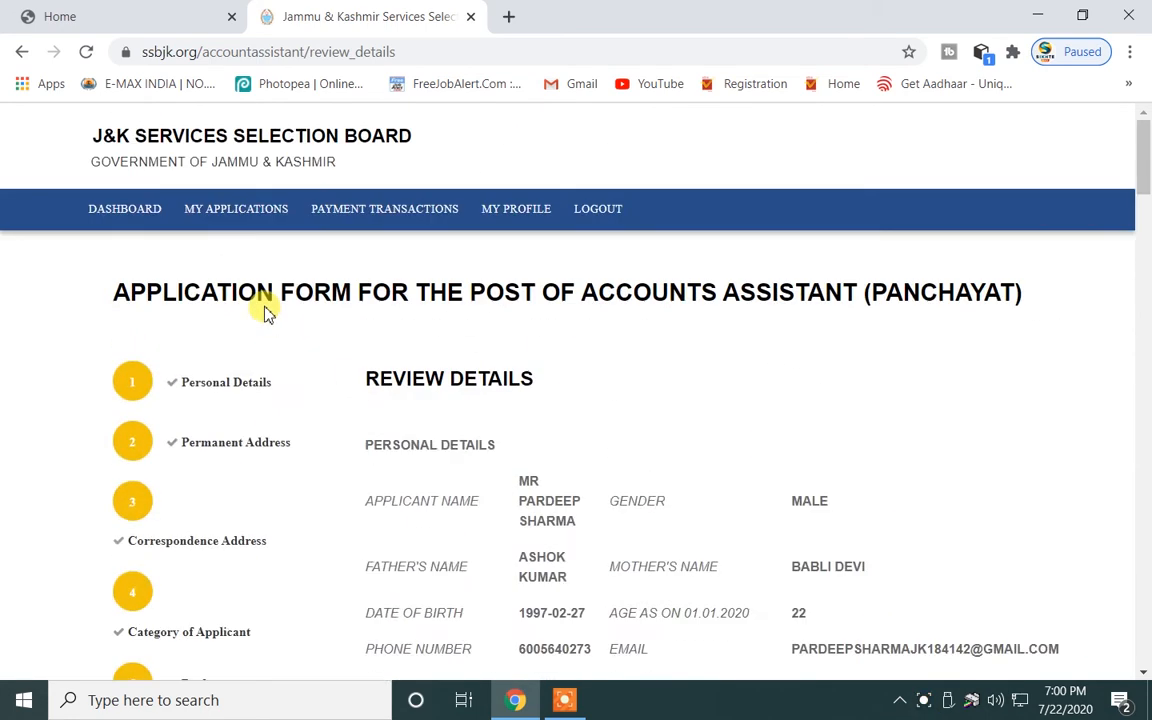
scroll(265, 311, down, 5)
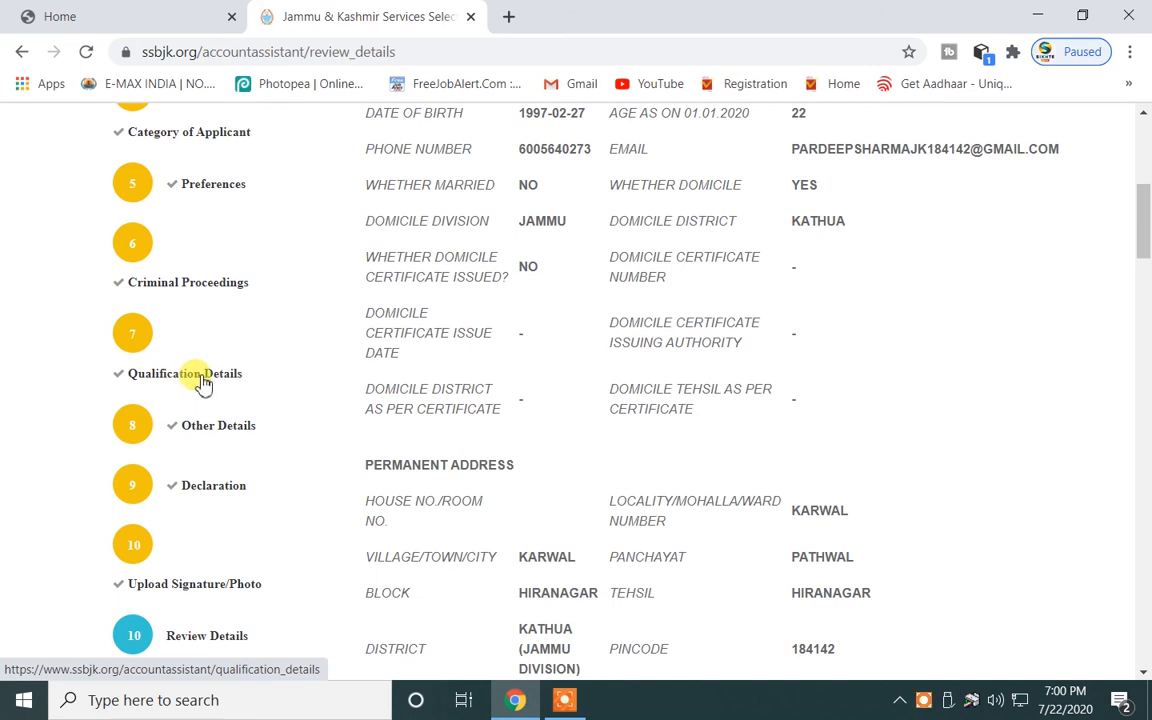
scroll(200, 383, up, 2)
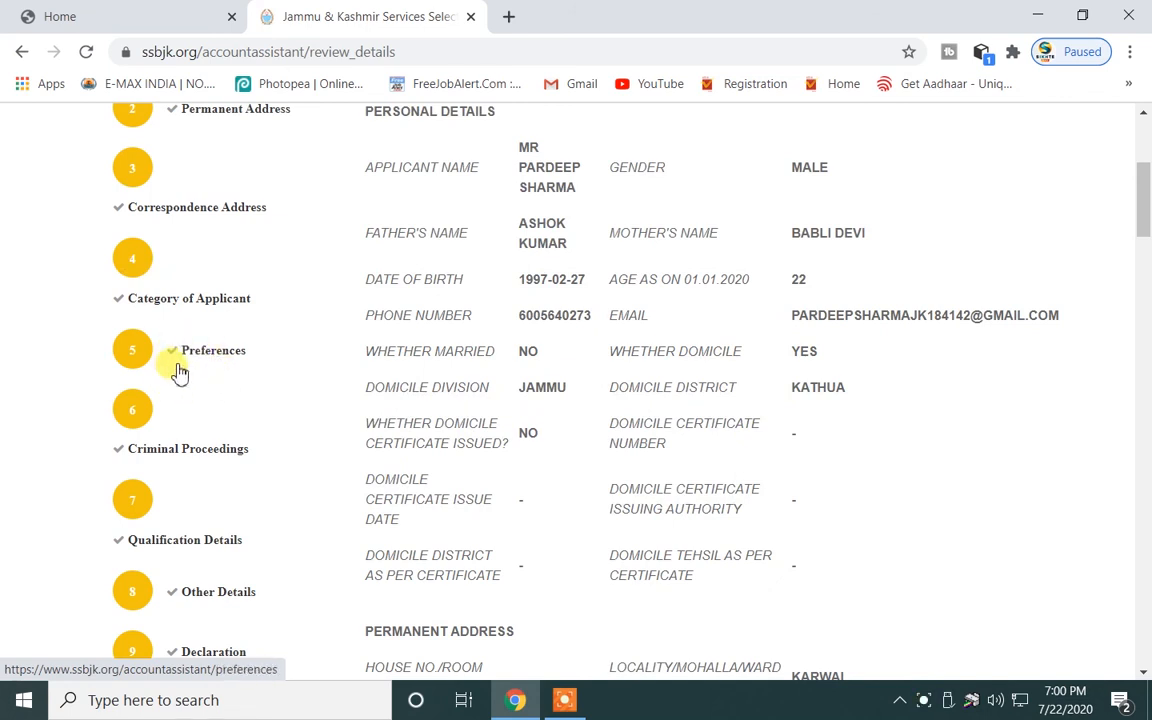
scroll(200, 360, up, 2)
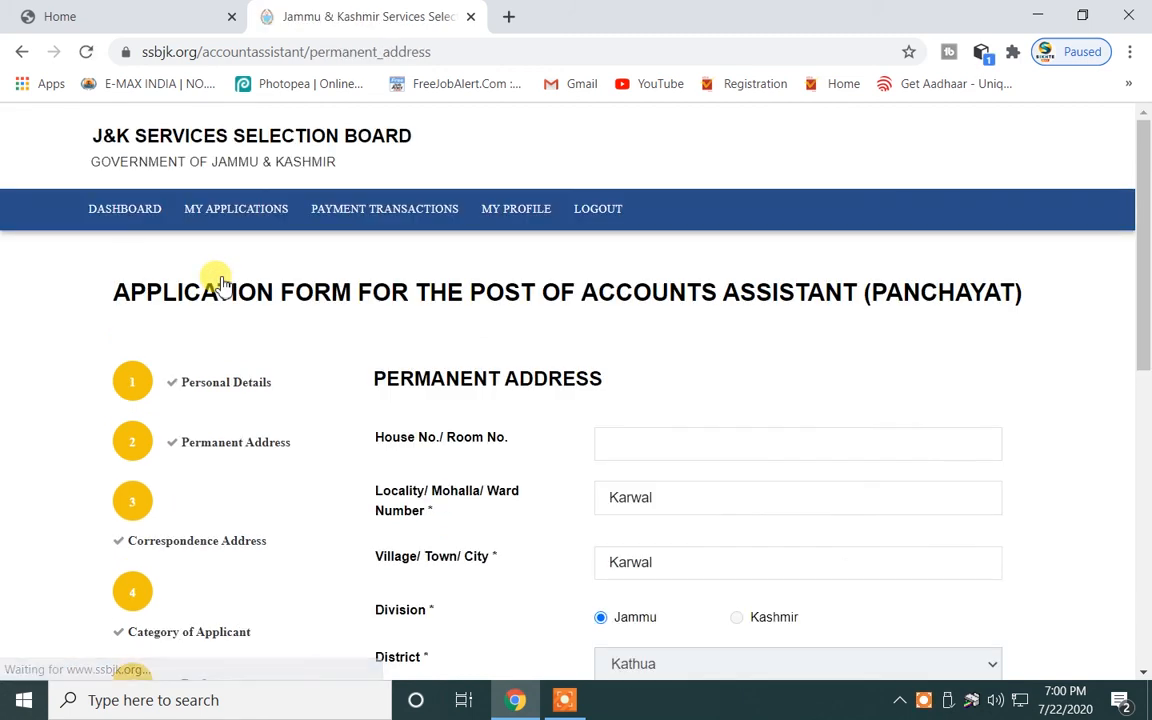
Check the permanent address locality and village entries (Karwal) and save it.
scroll(698, 450, down, 2)
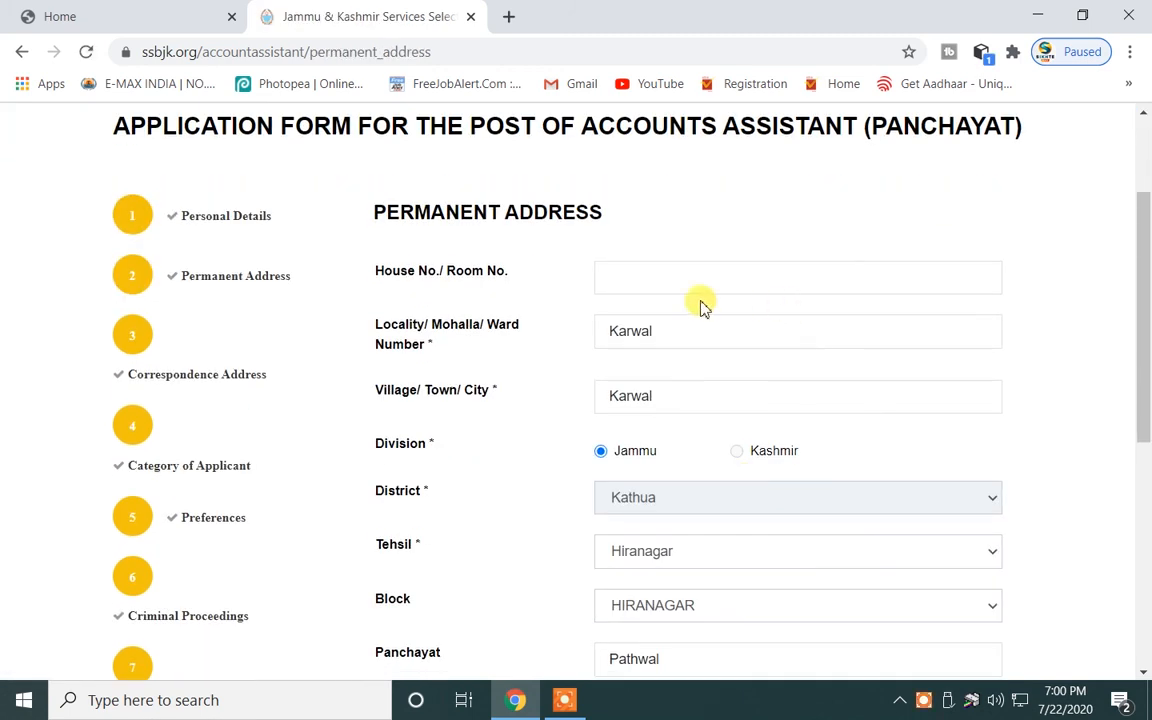
click(665, 338)
click(689, 399)
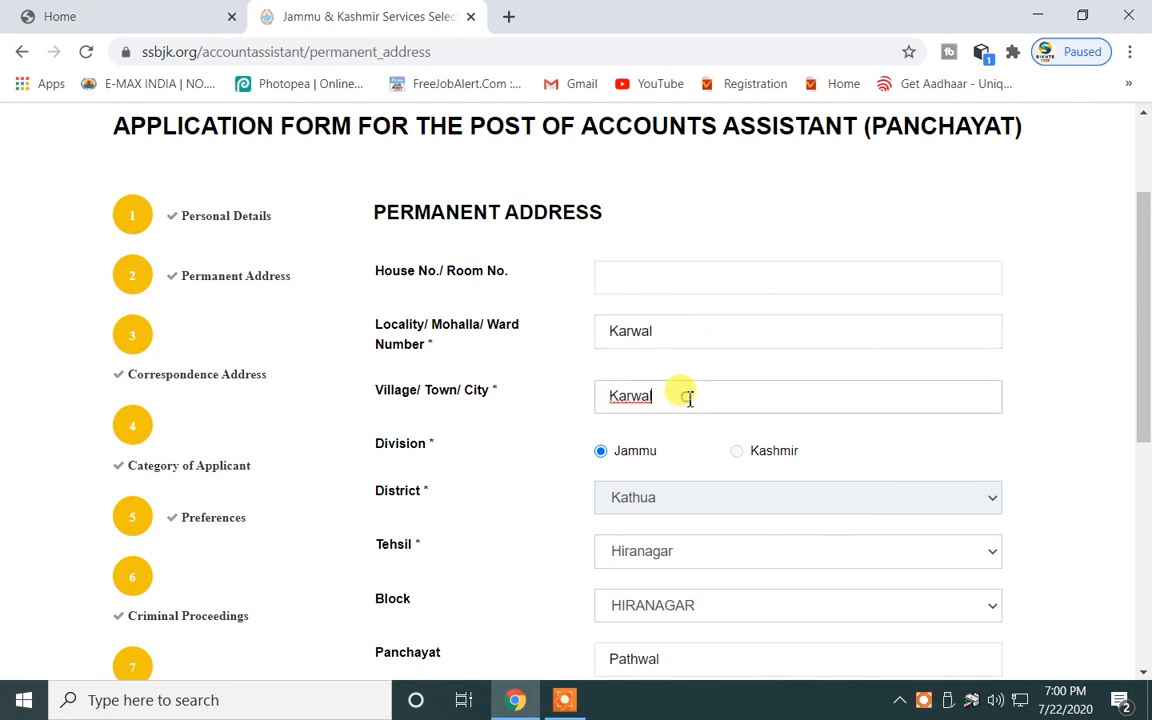
scroll(600, 395, down, 2)
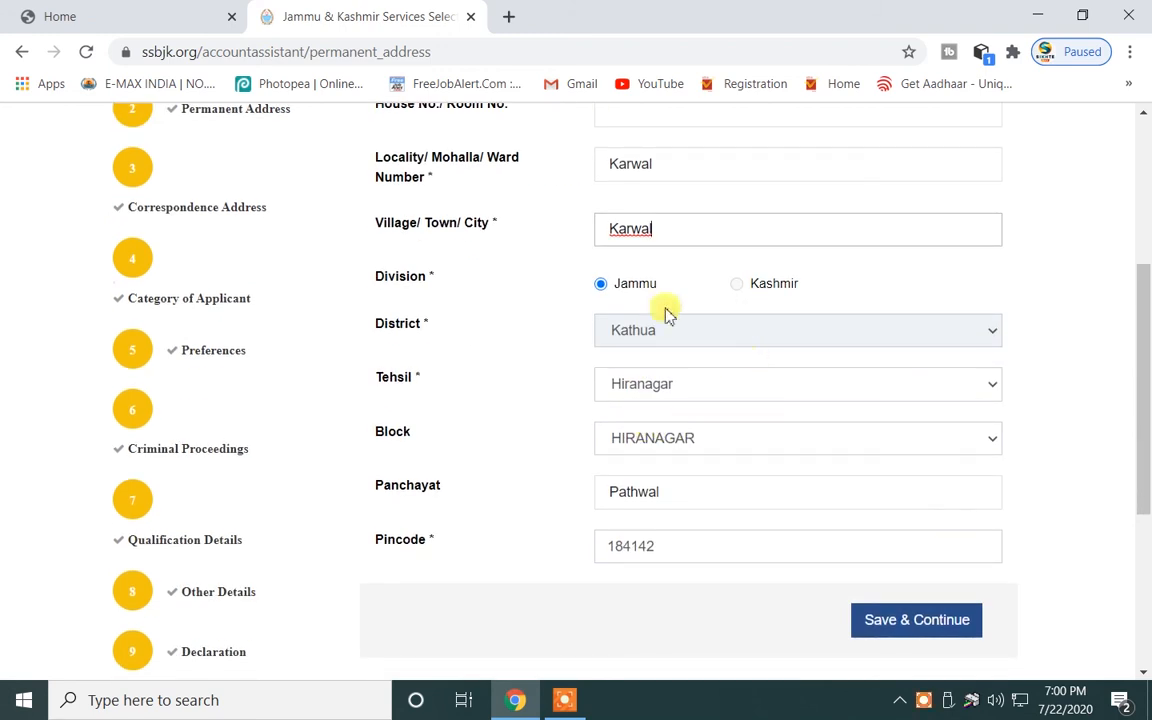
click(903, 637)
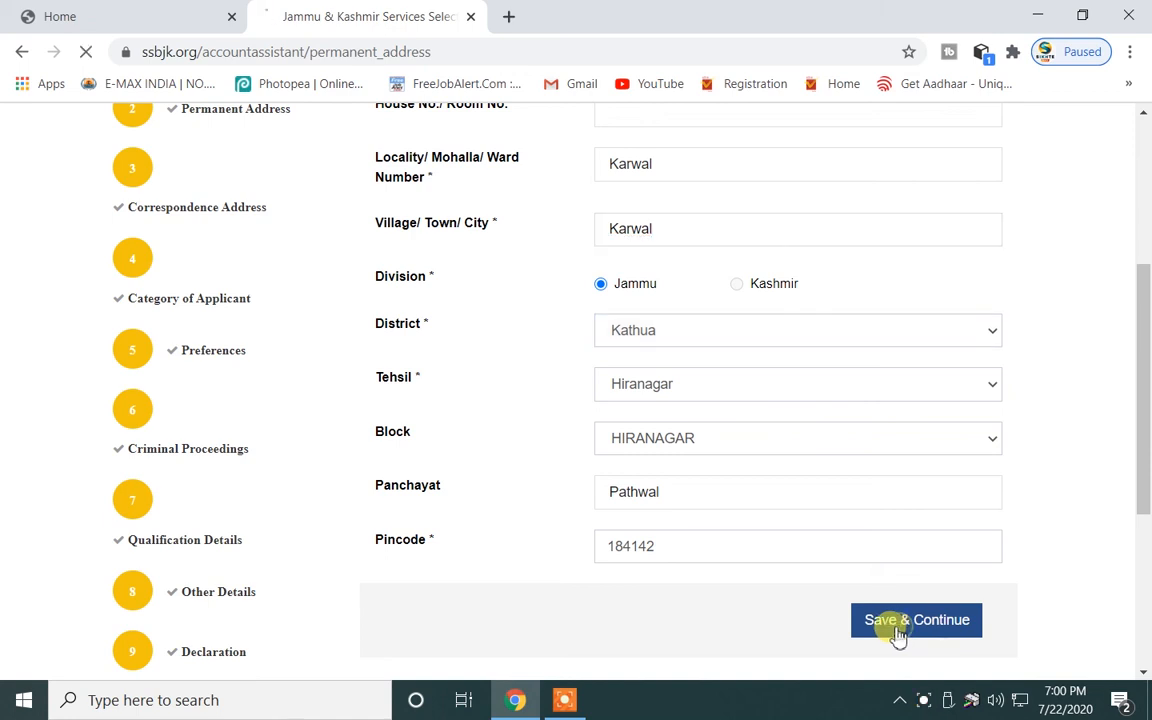
Re-save the category, district preference, qualification and declaration pages.
scroll(796, 614, down, 4)
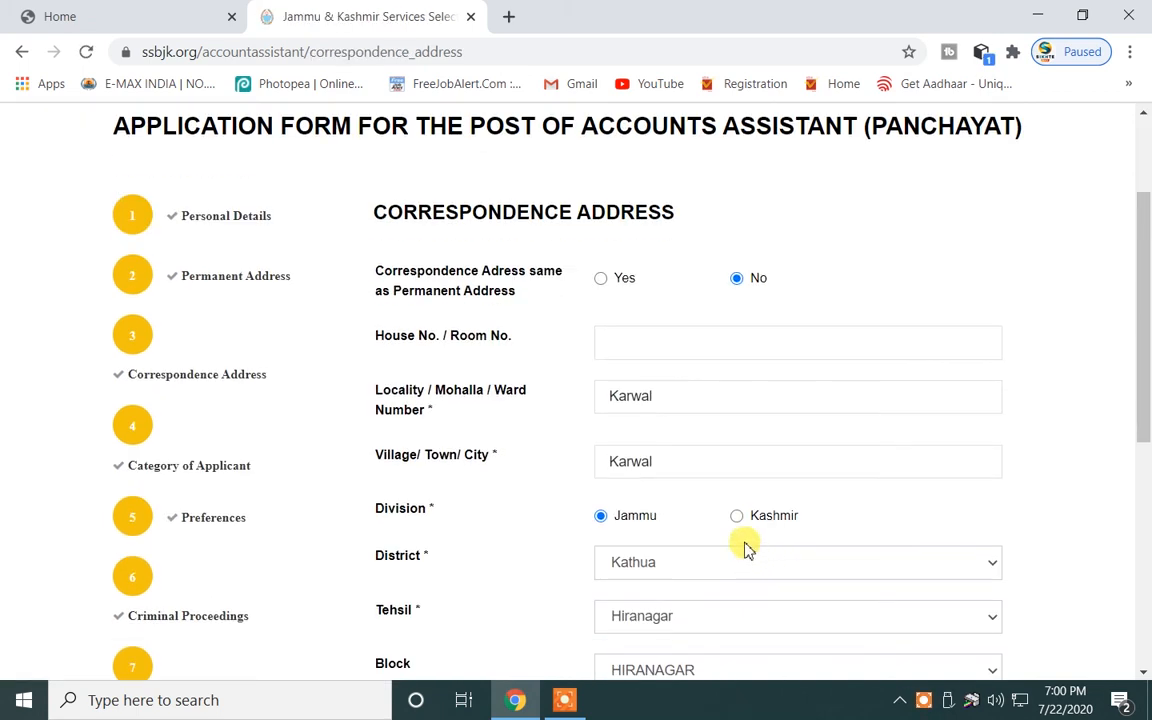
scroll(805, 591, down, 2)
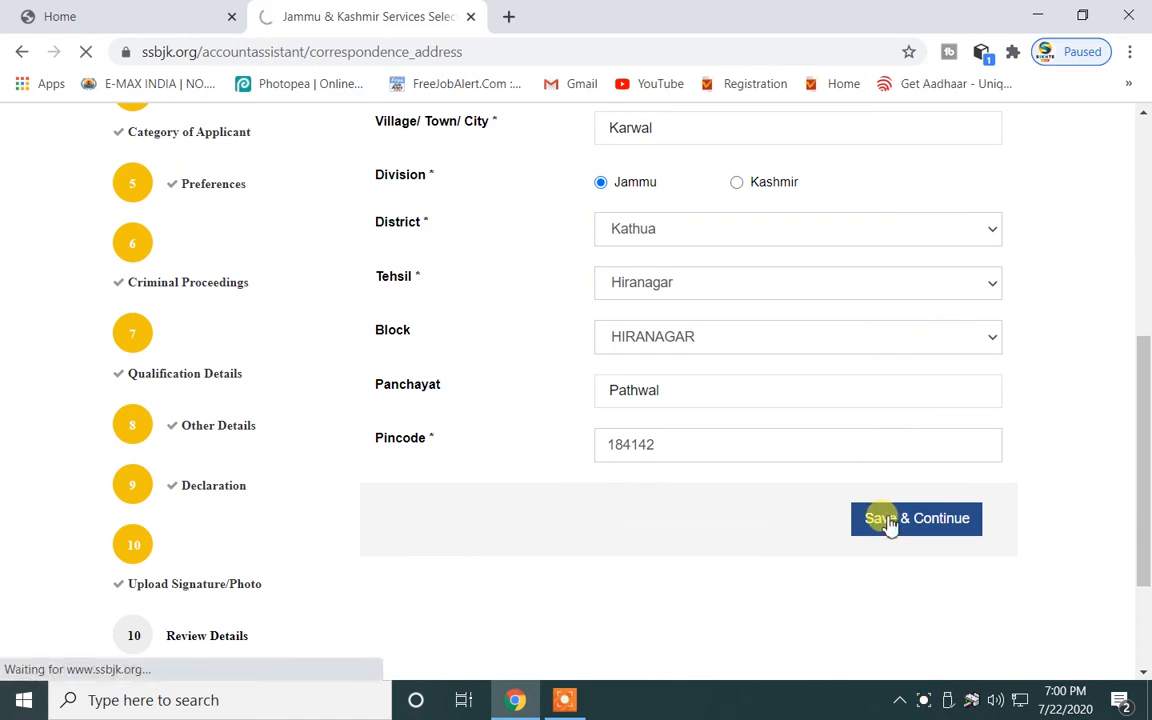
scroll(722, 515, down, 4)
click(895, 391)
scroll(757, 484, down, 10)
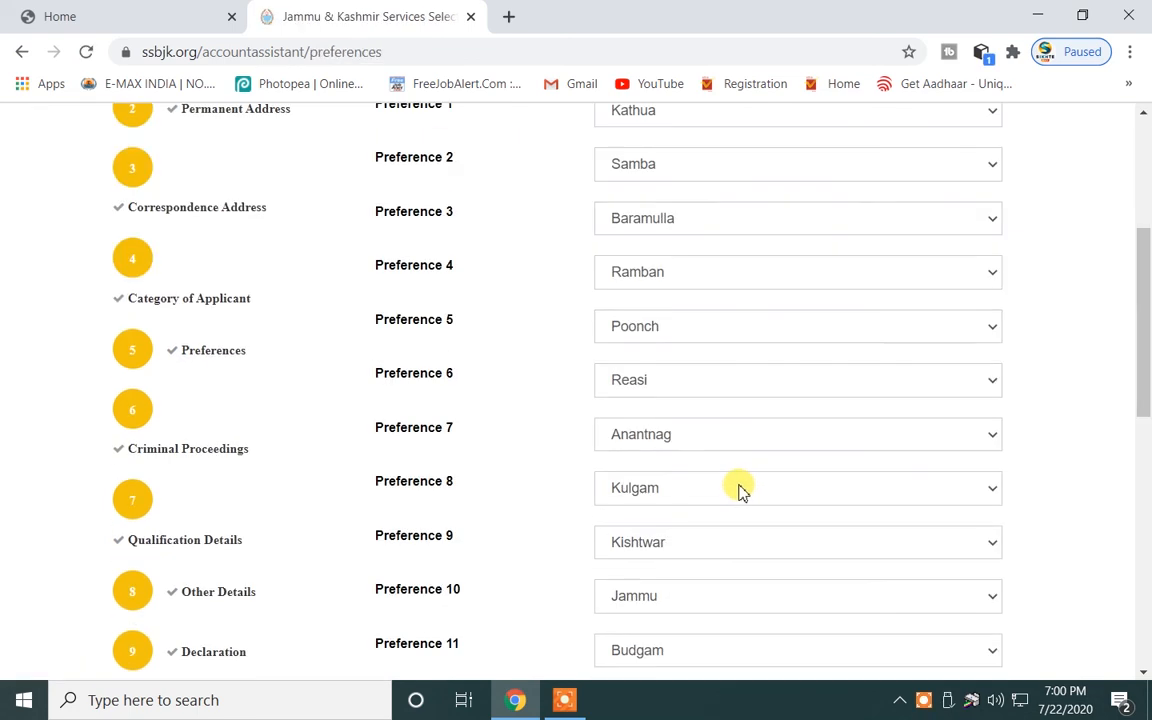
click(918, 452)
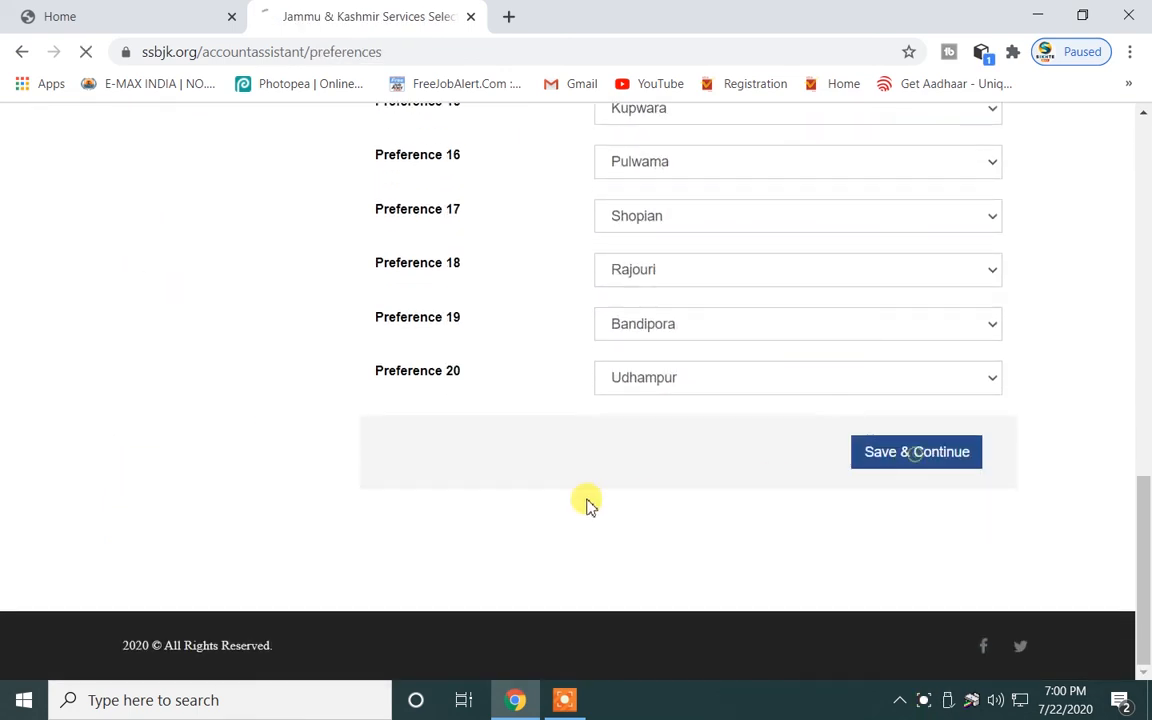
scroll(565, 475, down, 3)
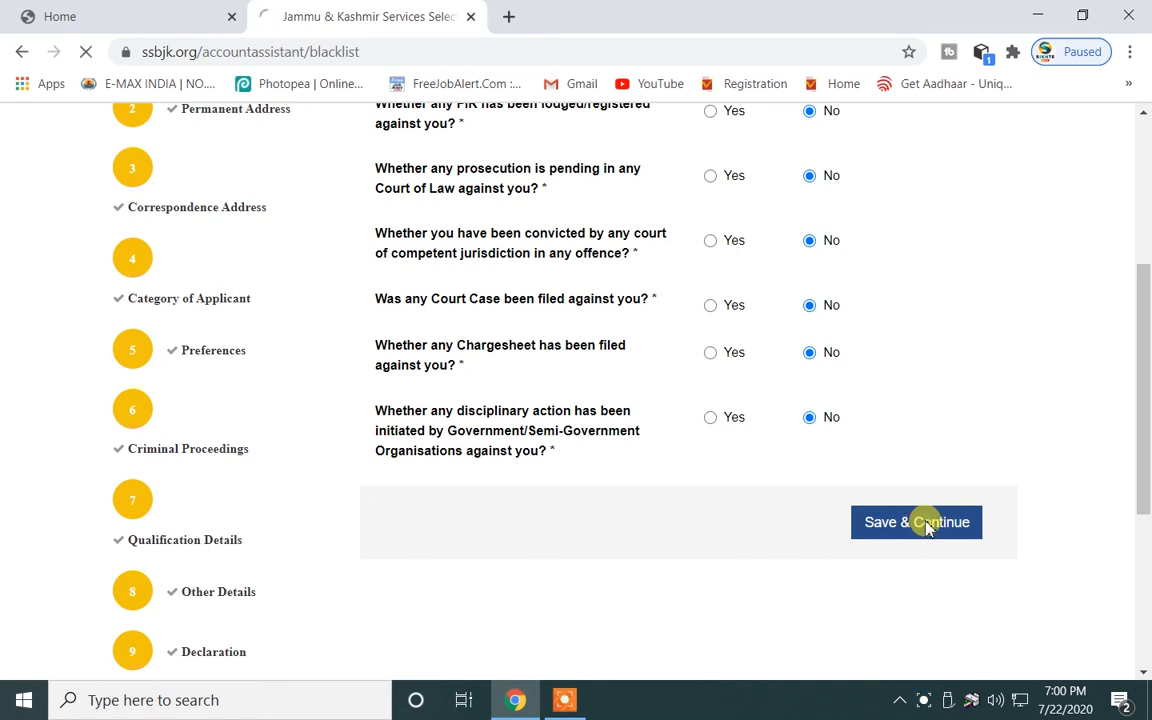
scroll(458, 517, down, 6)
scroll(686, 381, up, 4)
scroll(741, 406, down, 5)
click(913, 453)
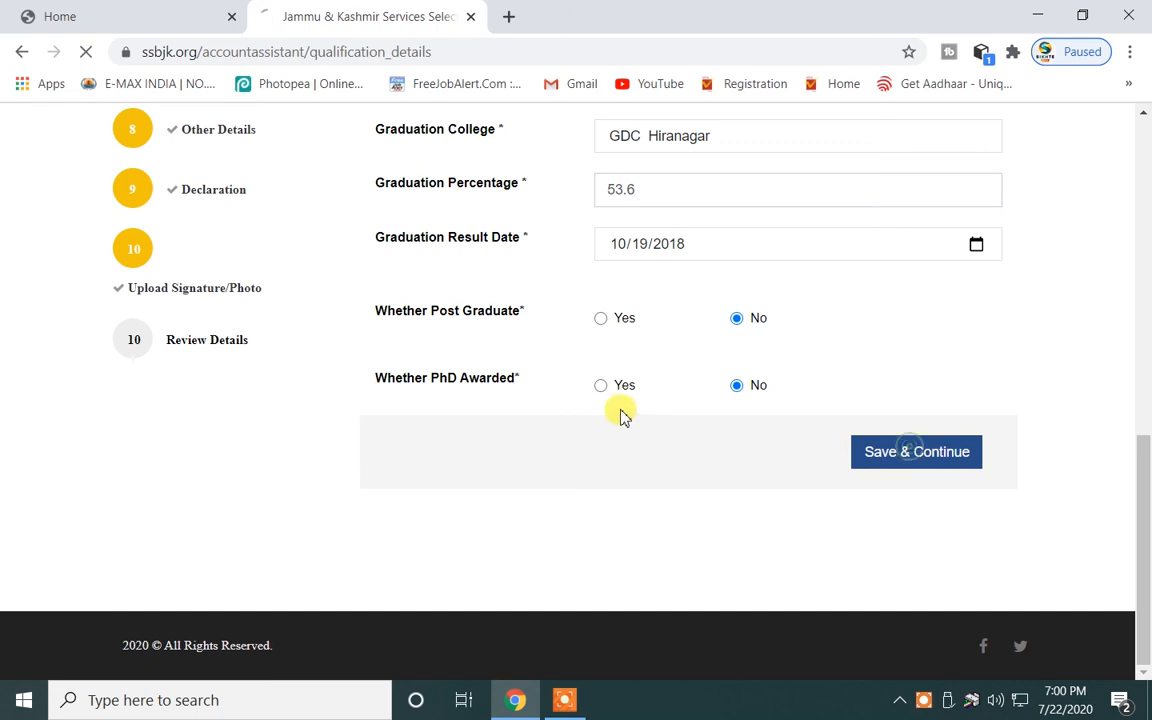
scroll(620, 411, down, 2)
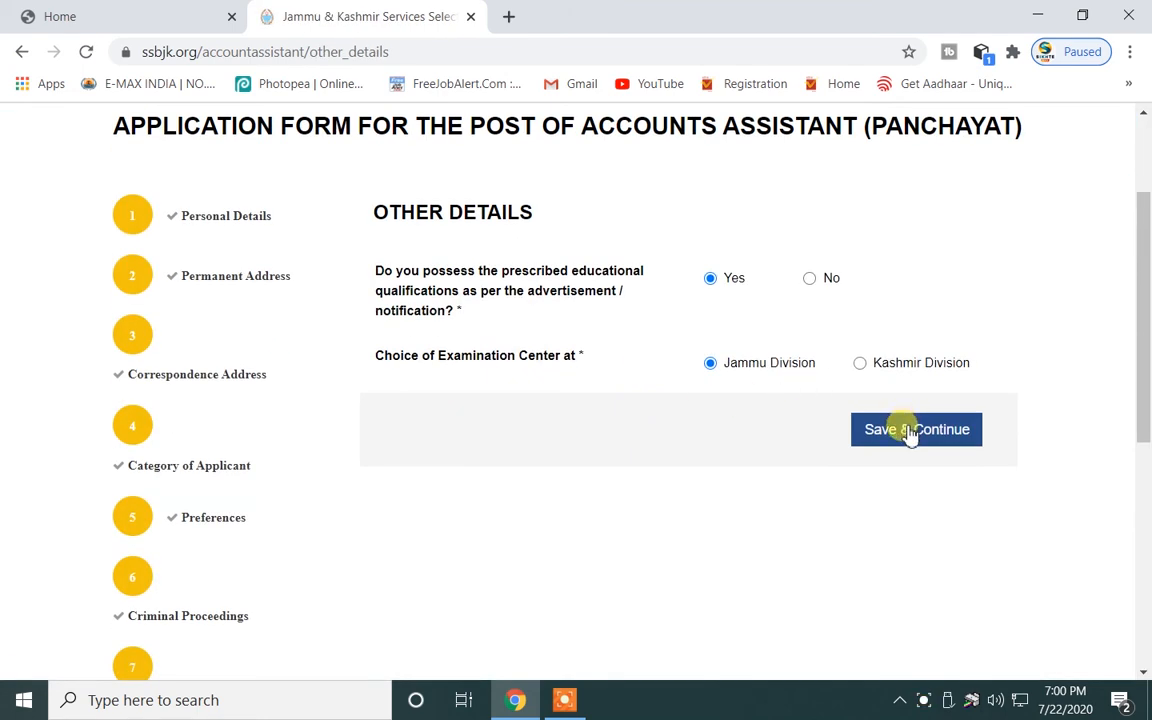
scroll(845, 440, down, 5)
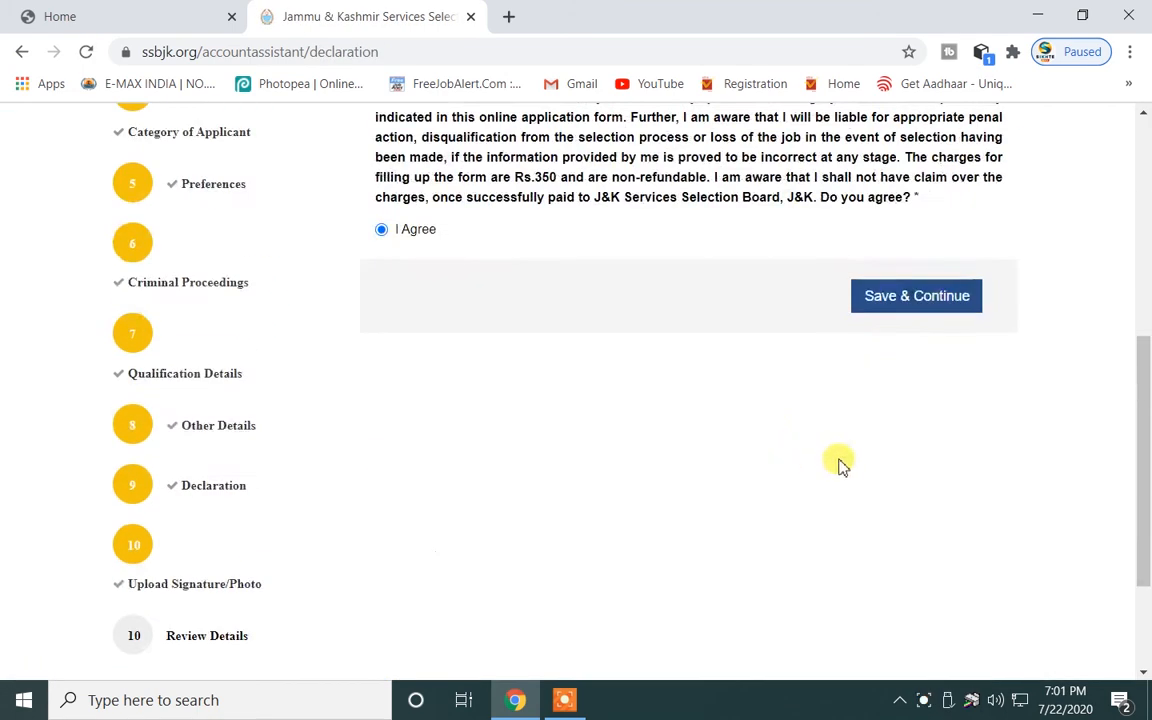
click(903, 312)
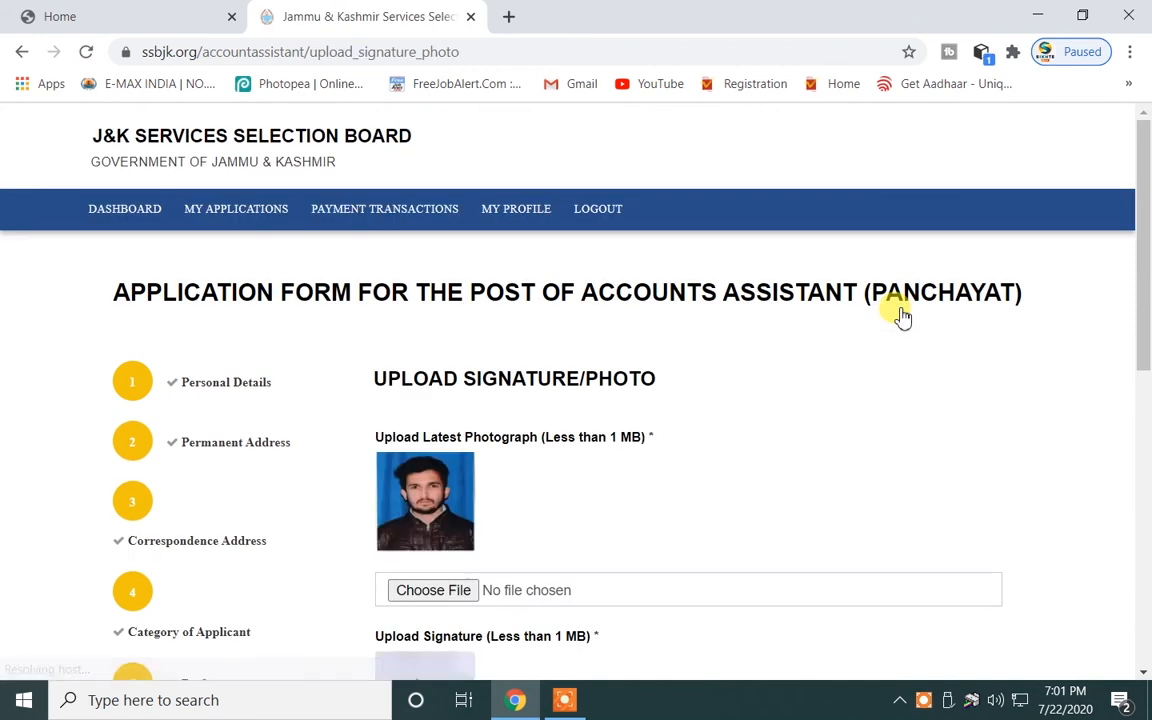
Save the photo and signature, review all details, and submit for the eligibility check.
scroll(850, 350, down, 5)
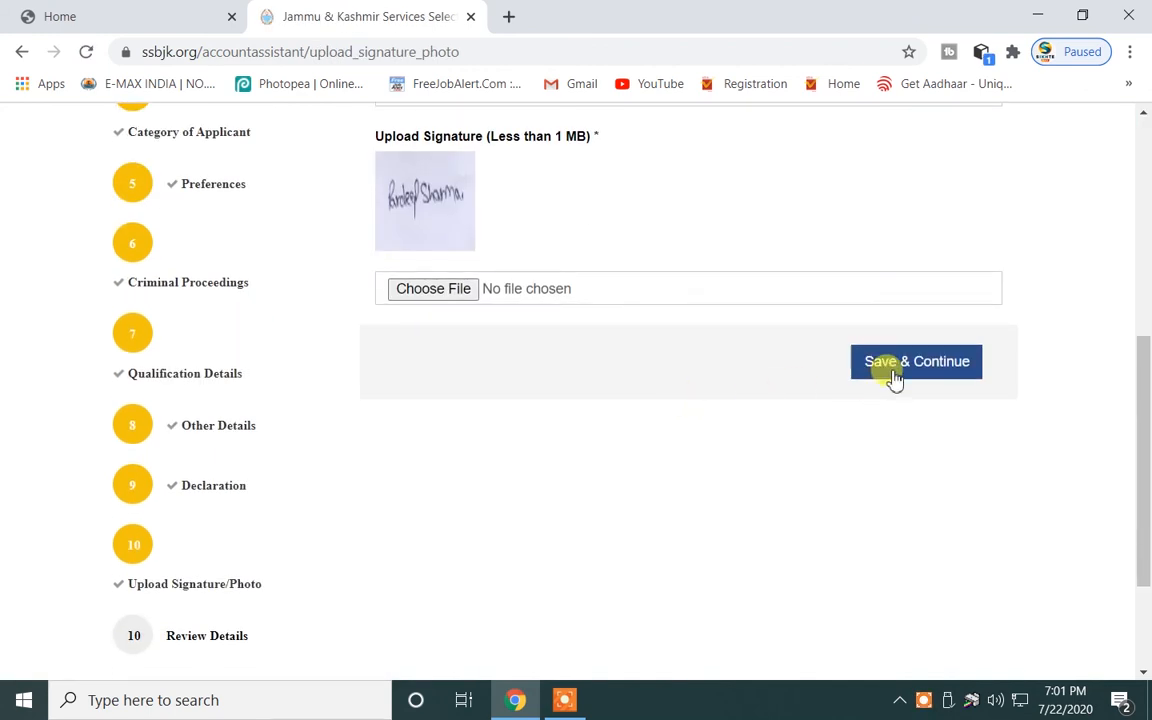
click(895, 375)
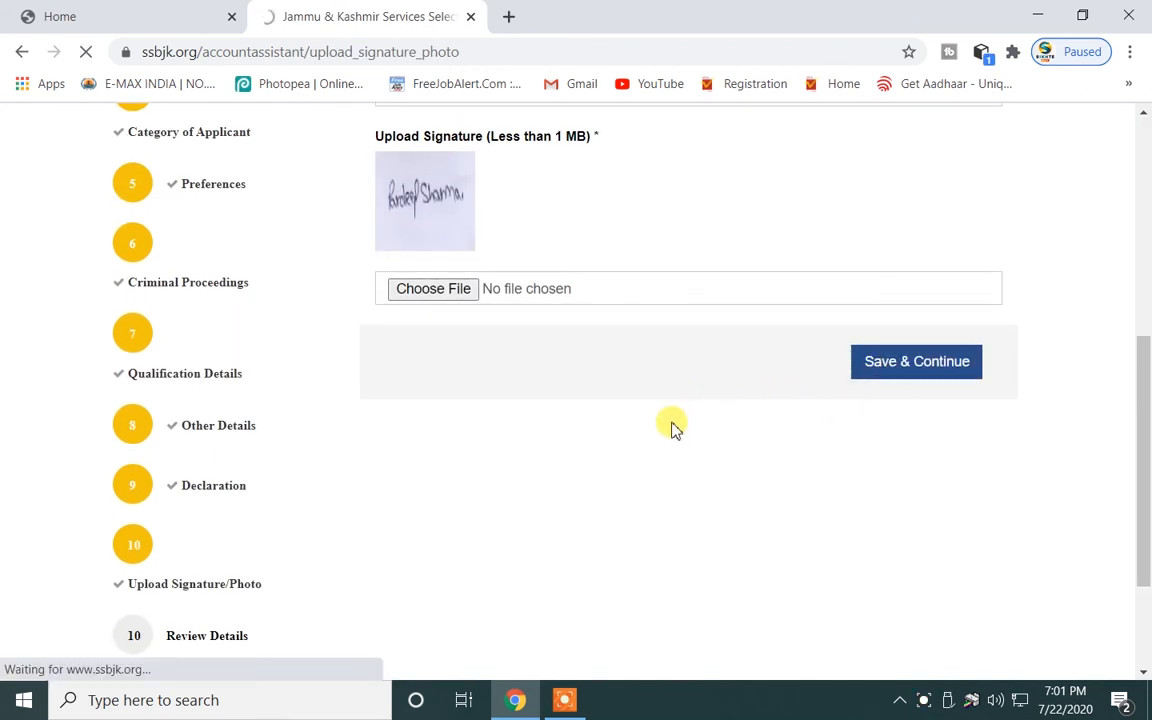
scroll(674, 427, down, 7)
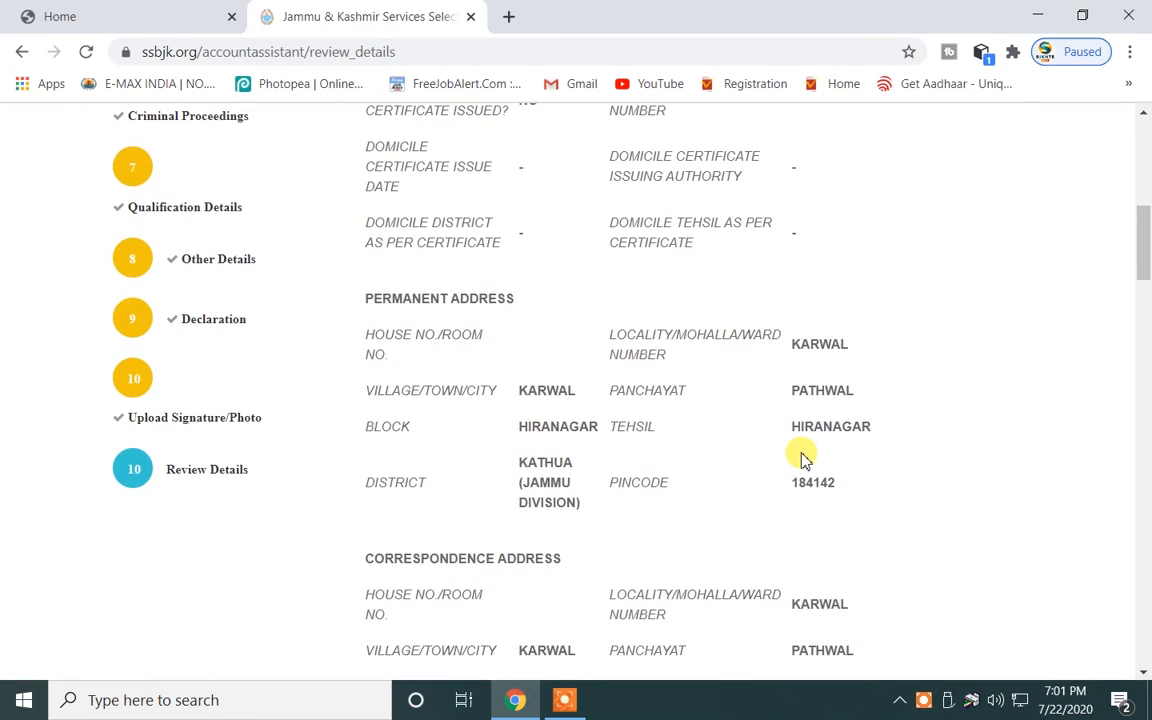
scroll(760, 440, up, 5)
scroll(710, 450, down, 3)
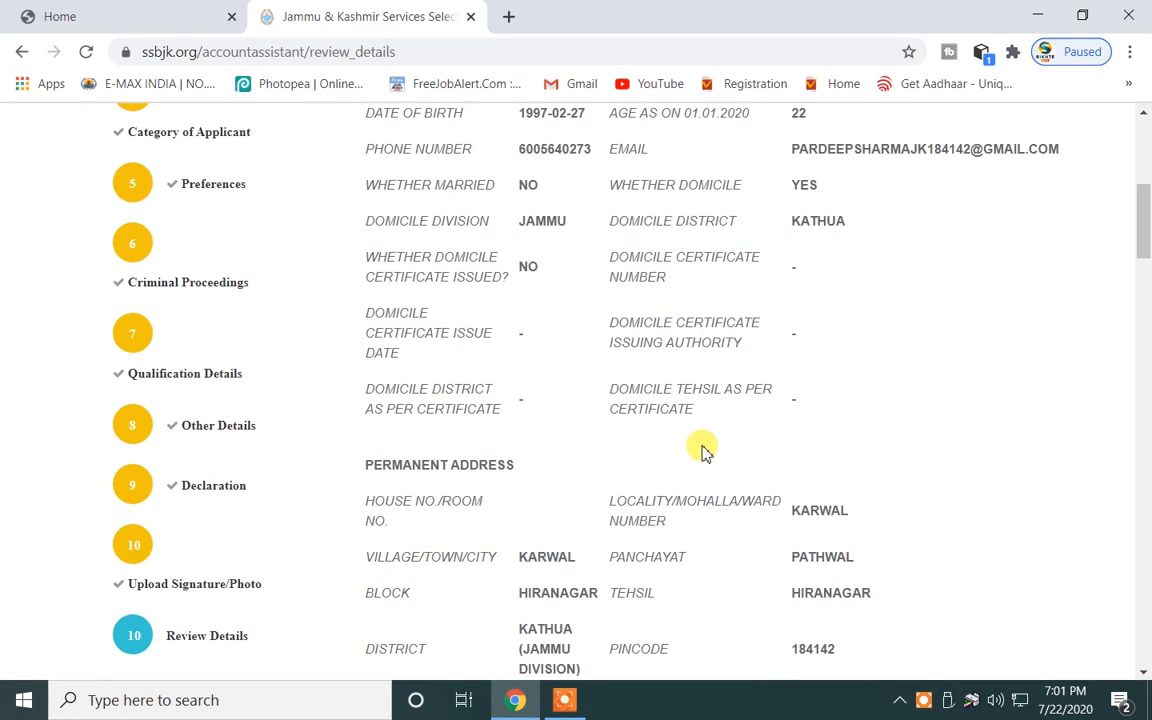
scroll(650, 440, up, 3)
scroll(580, 425, down, 3)
scroll(624, 410, down, 20)
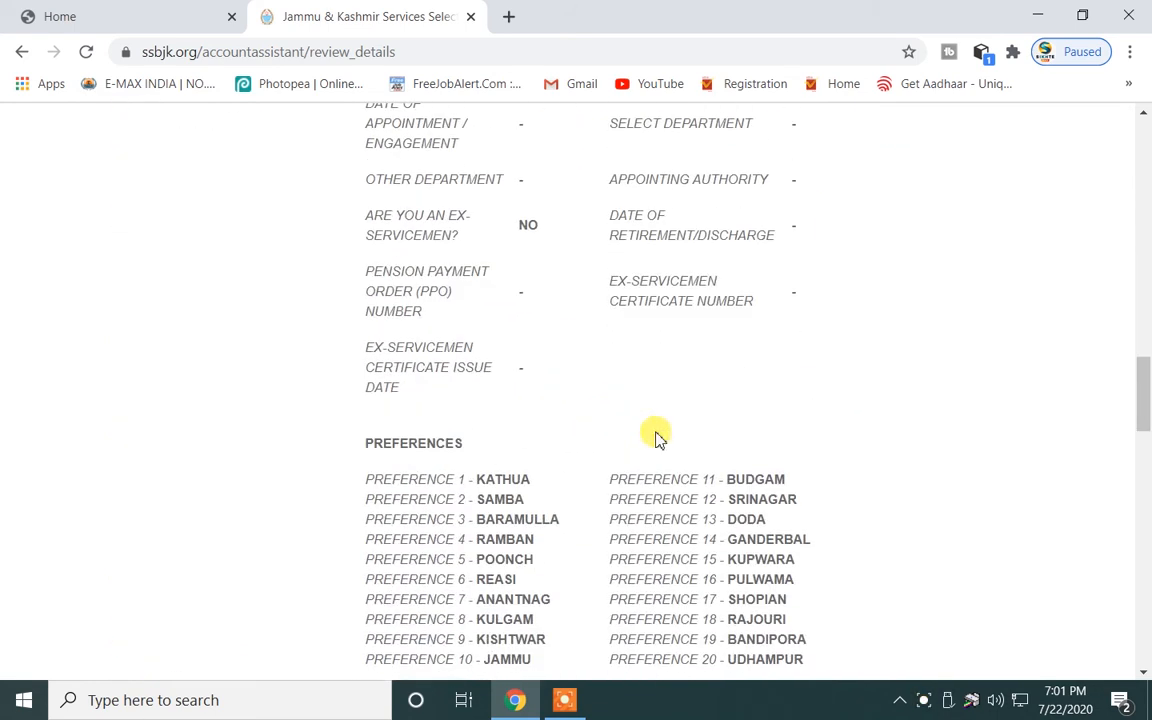
scroll(666, 440, down, 15)
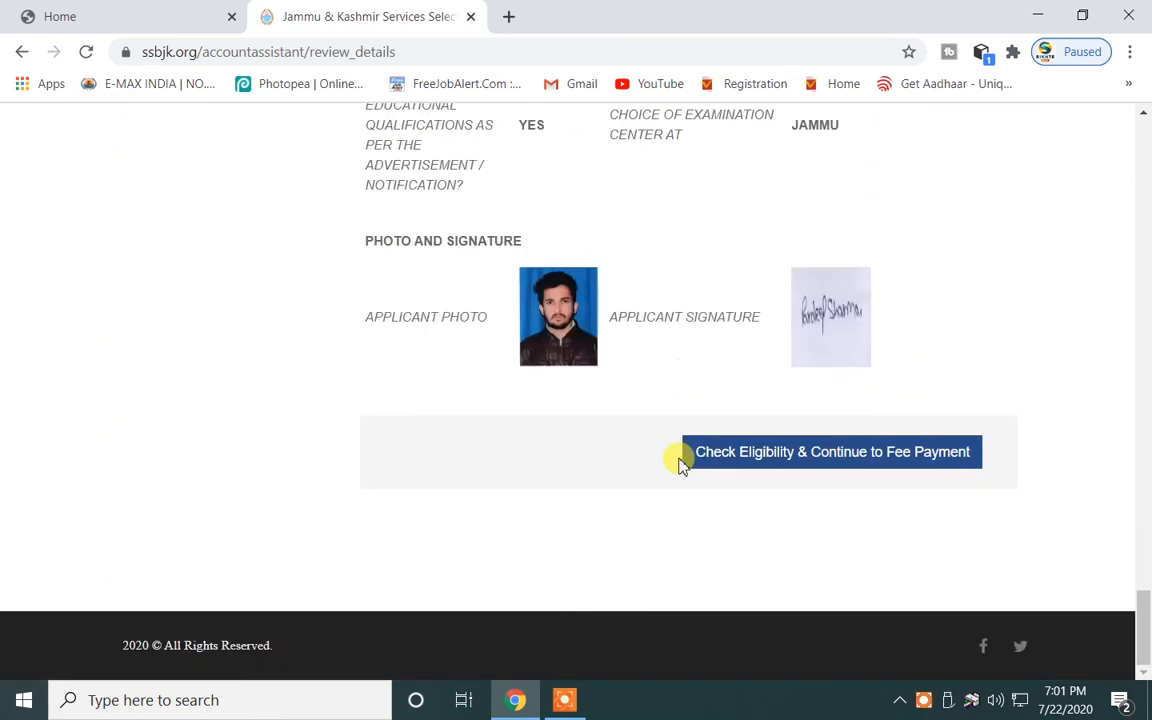
click(743, 455)
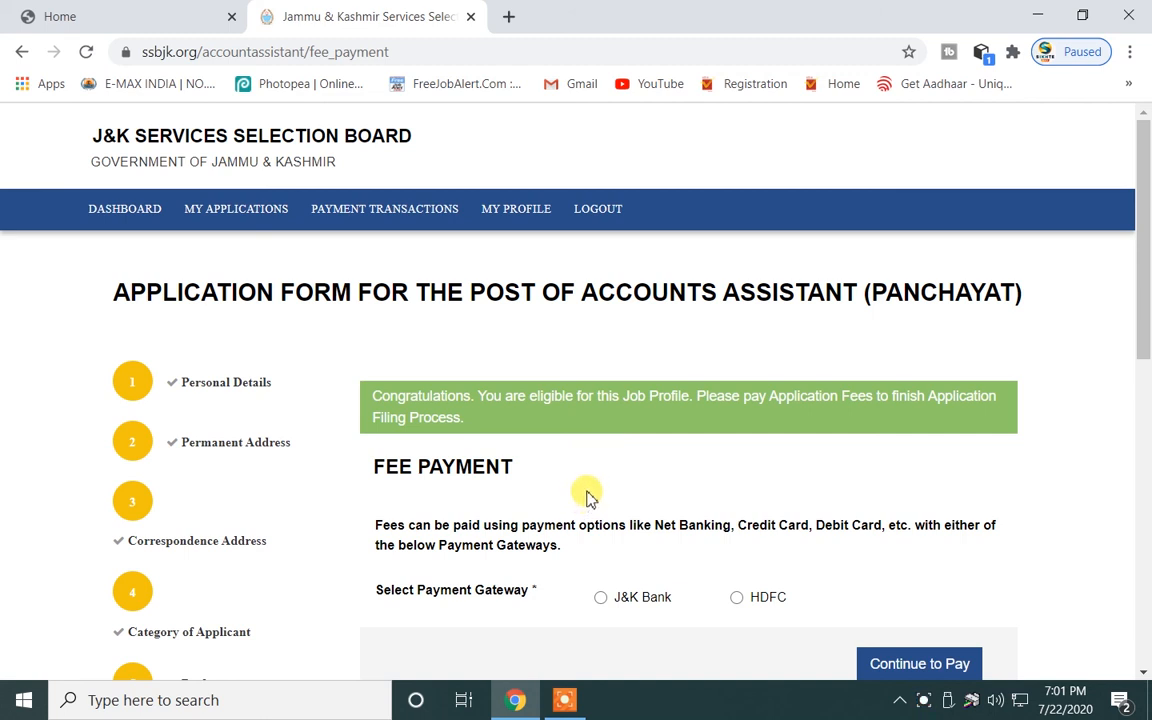
Choose J&K Bank as the fee payment gateway and continue to pay.
scroll(587, 495, down, 3)
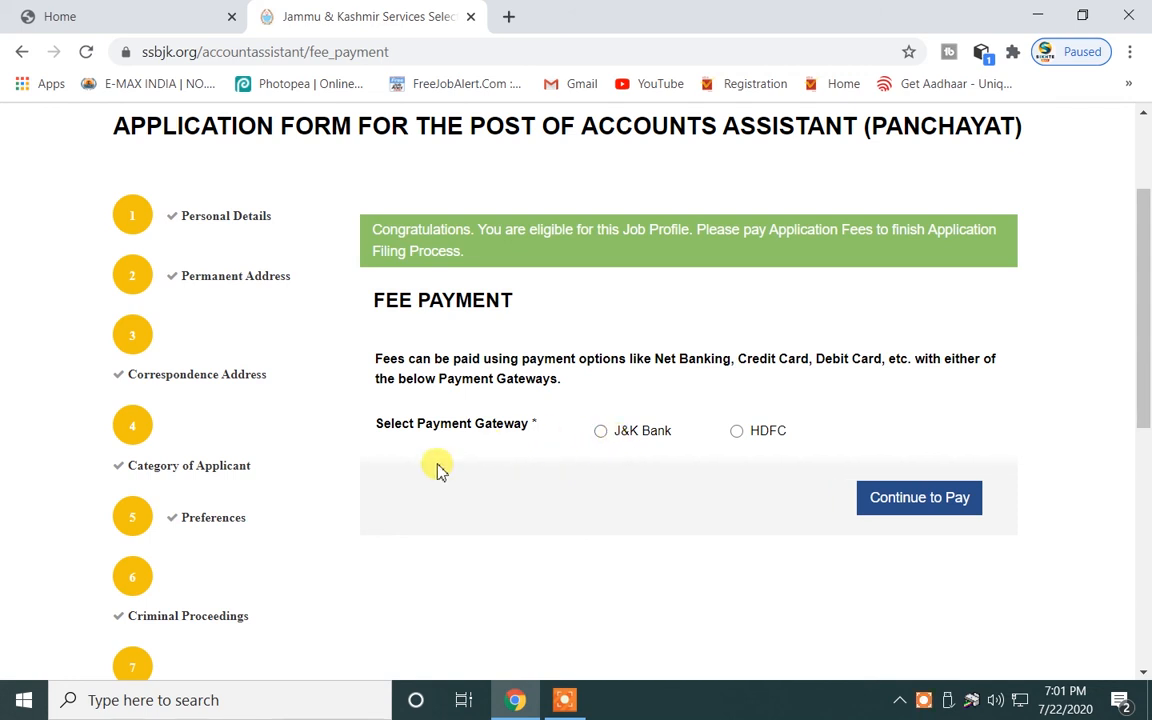
click(600, 431)
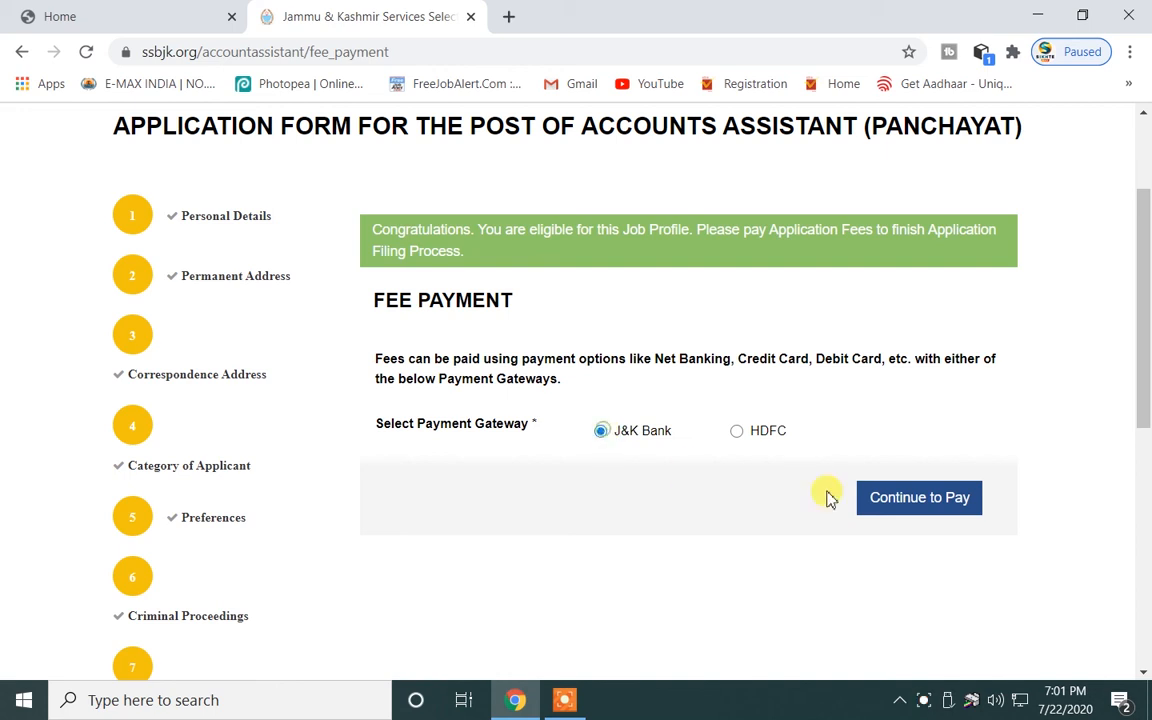
scroll(520, 510, down, 2)
scroll(300, 520, down, 5)
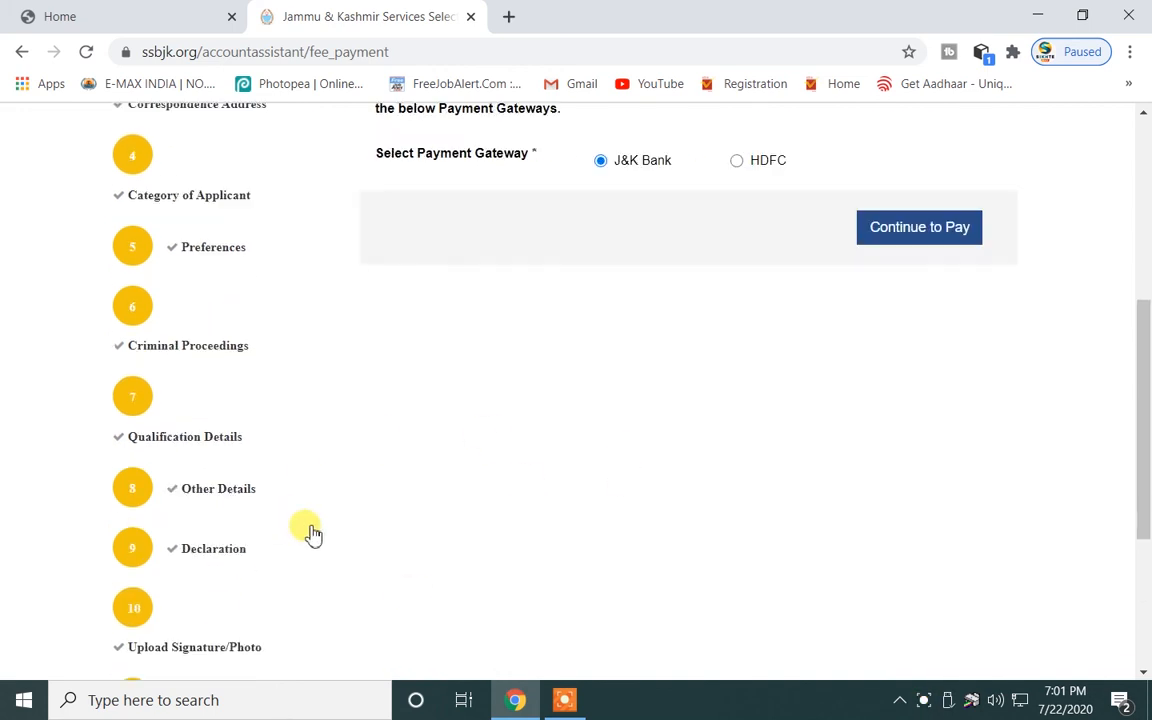
scroll(1028, 432, up, 6)
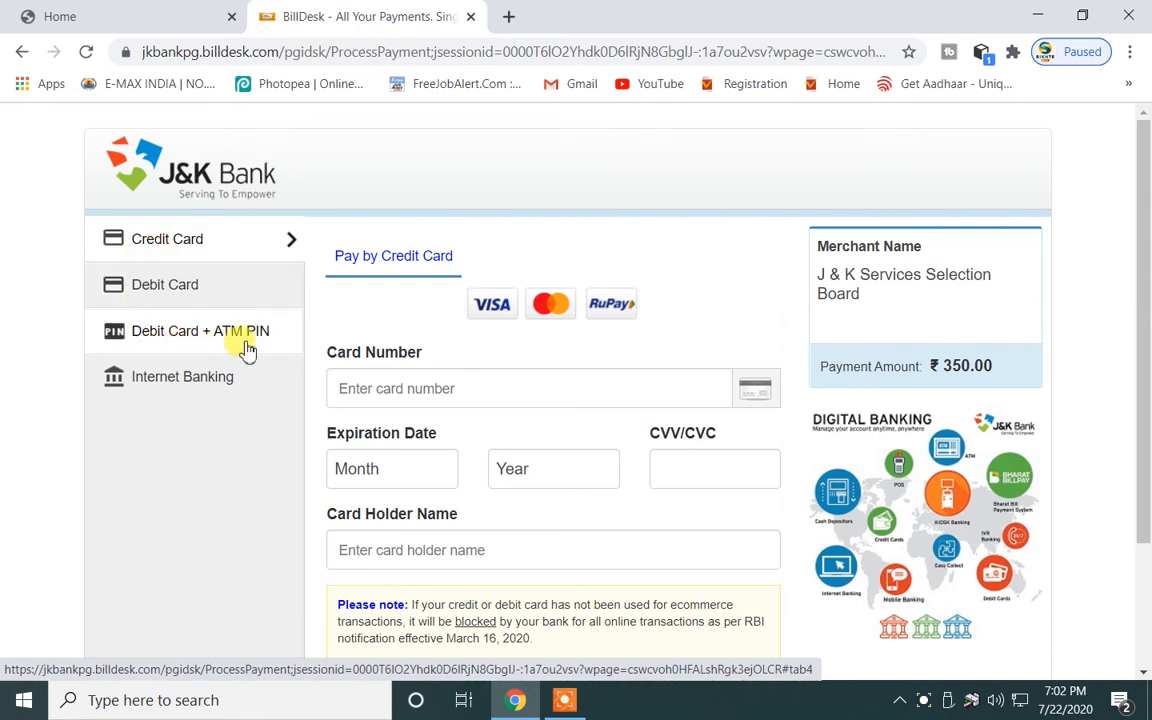
Pay the ₹350.00 fee via Internet Banking with State Bank of India.
click(181, 389)
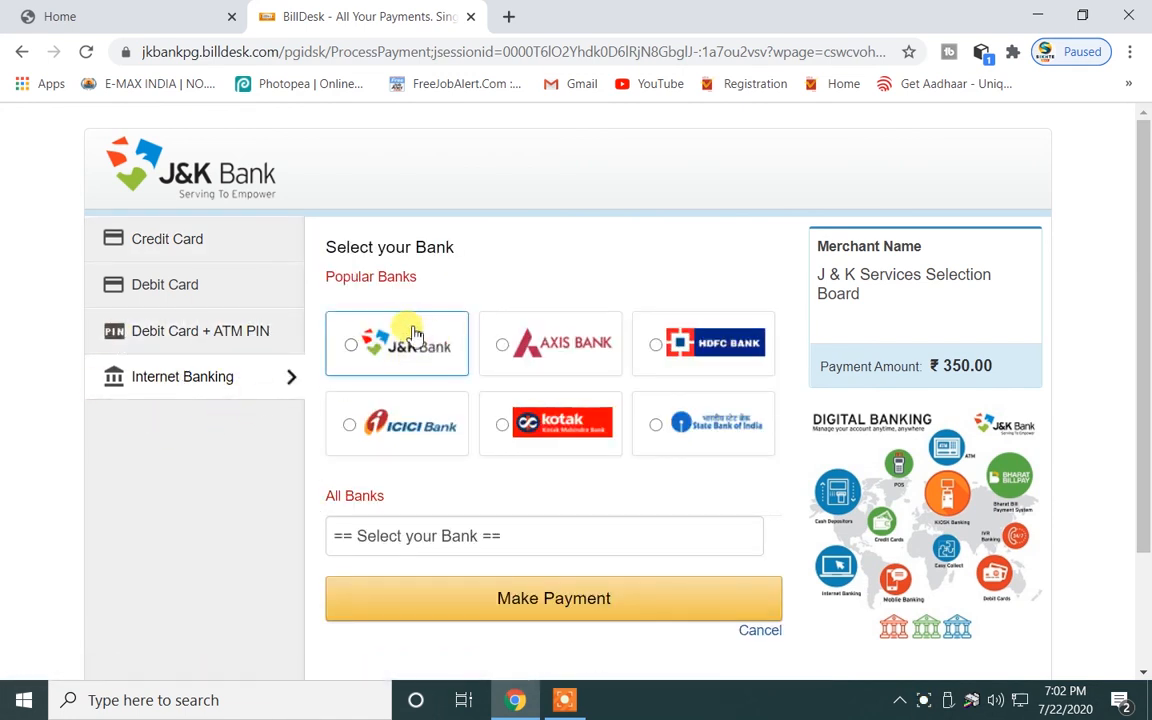
click(656, 428)
scroll(658, 434, down, 3)
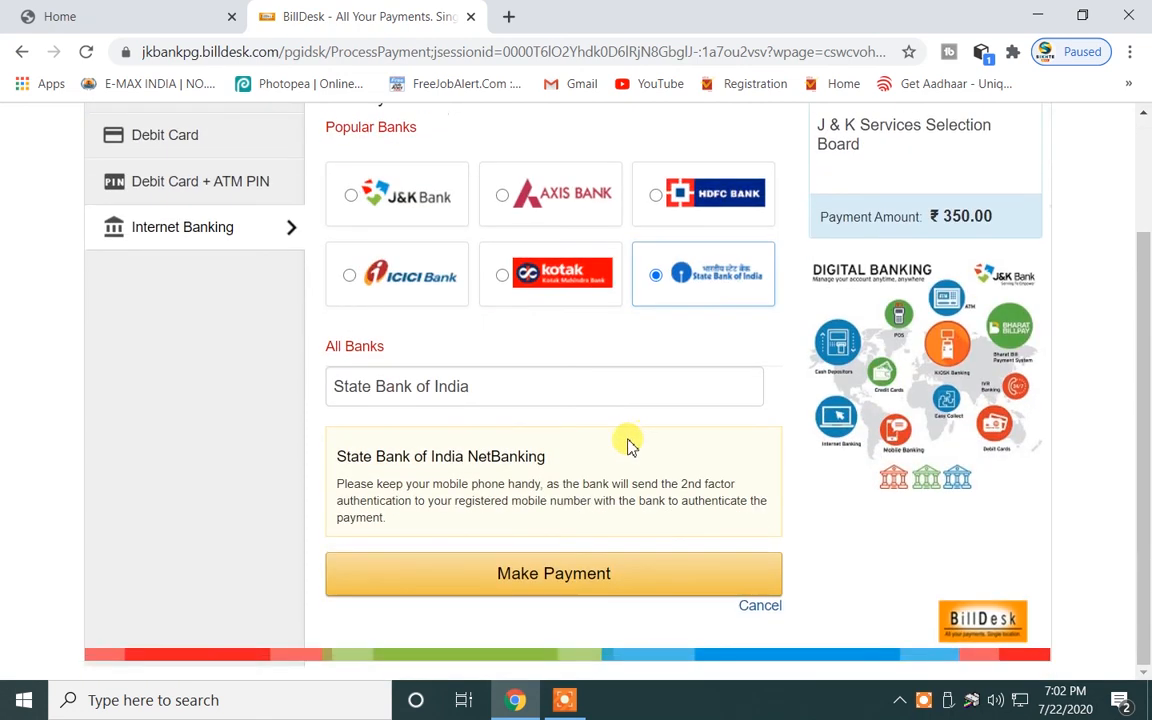
click(512, 586)
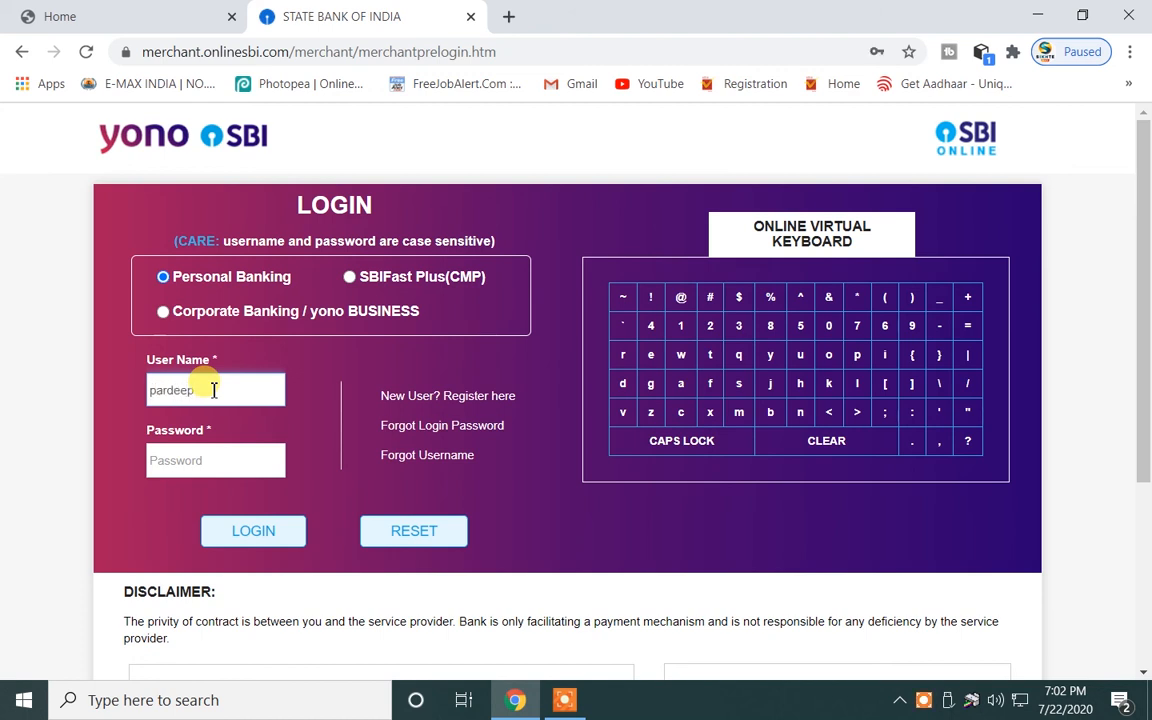
Log in to SBI Online with the account credentials and confirm the high-security password for INR 360.62.
text(rmajk)
click(186, 467)
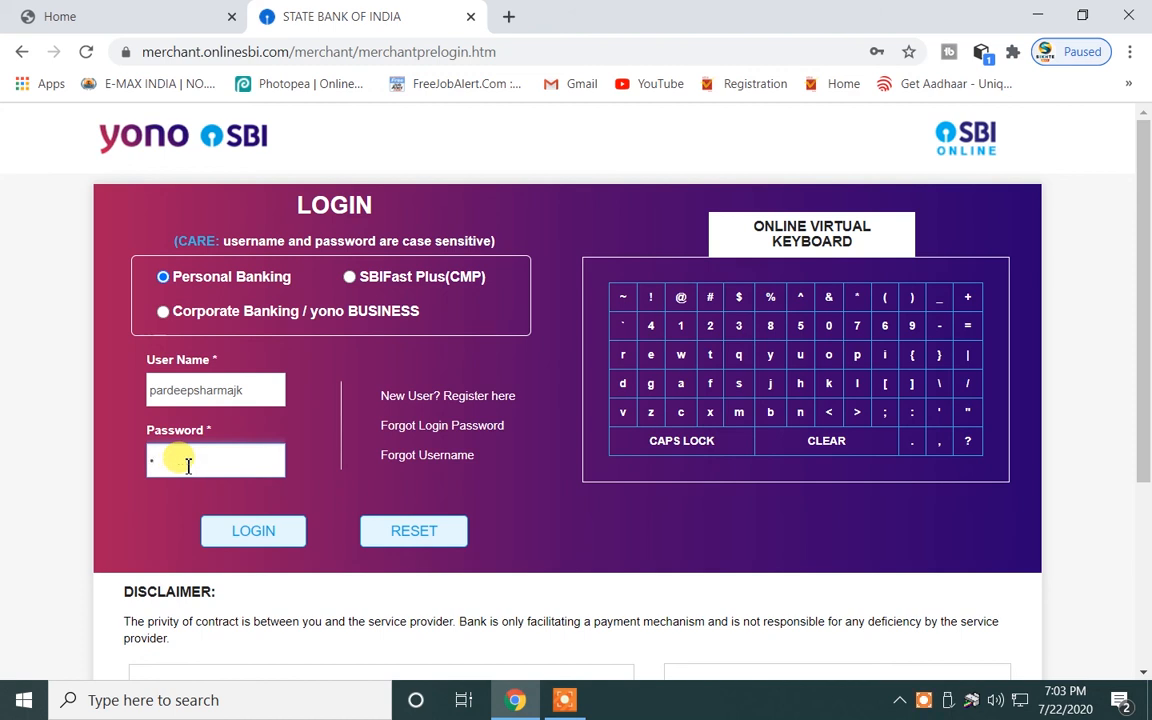
key(BackSpace)
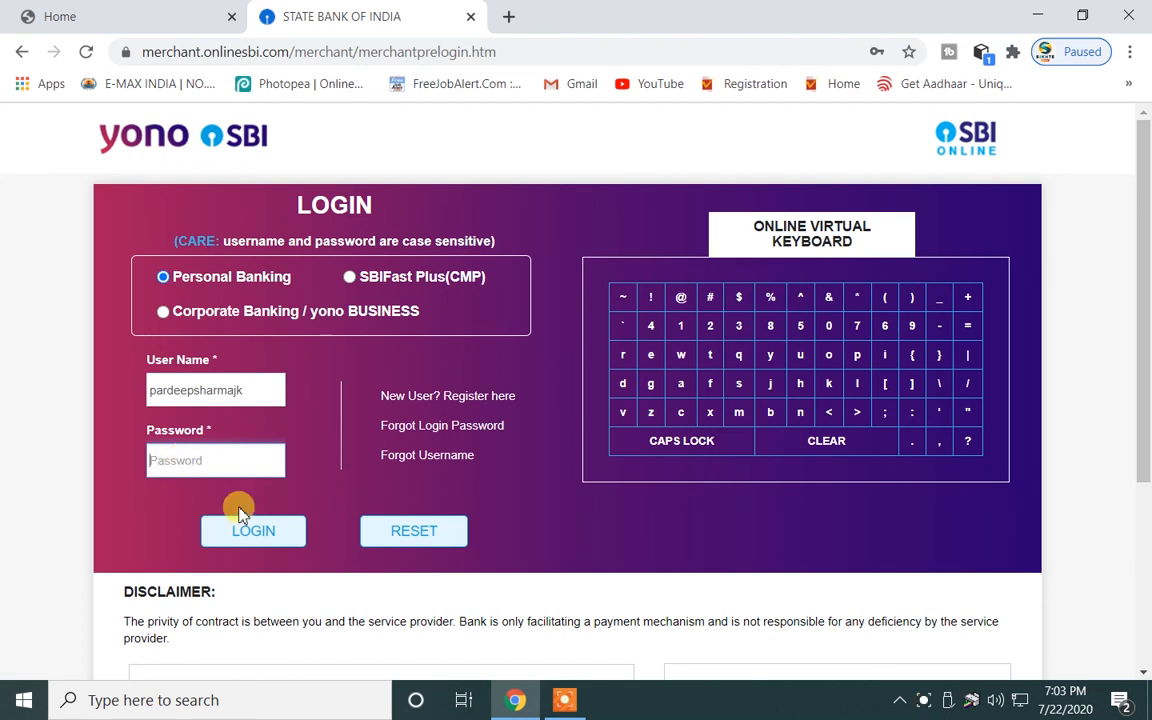
click(562, 699)
click(622, 680)
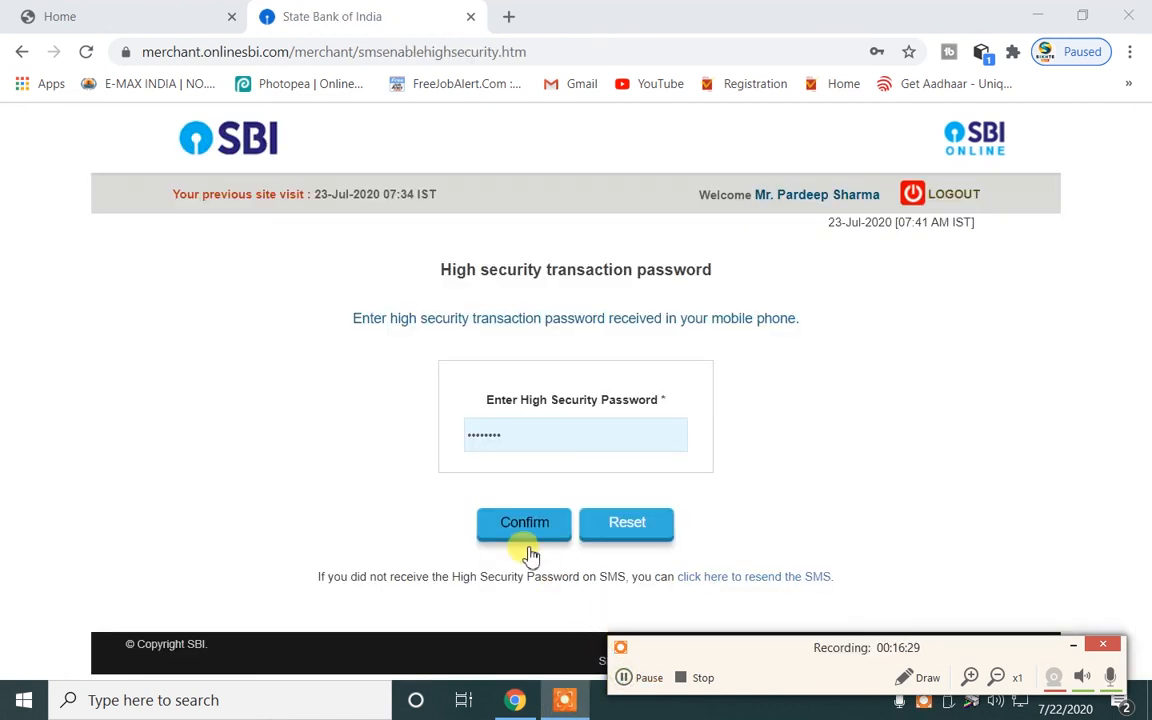
click(507, 527)
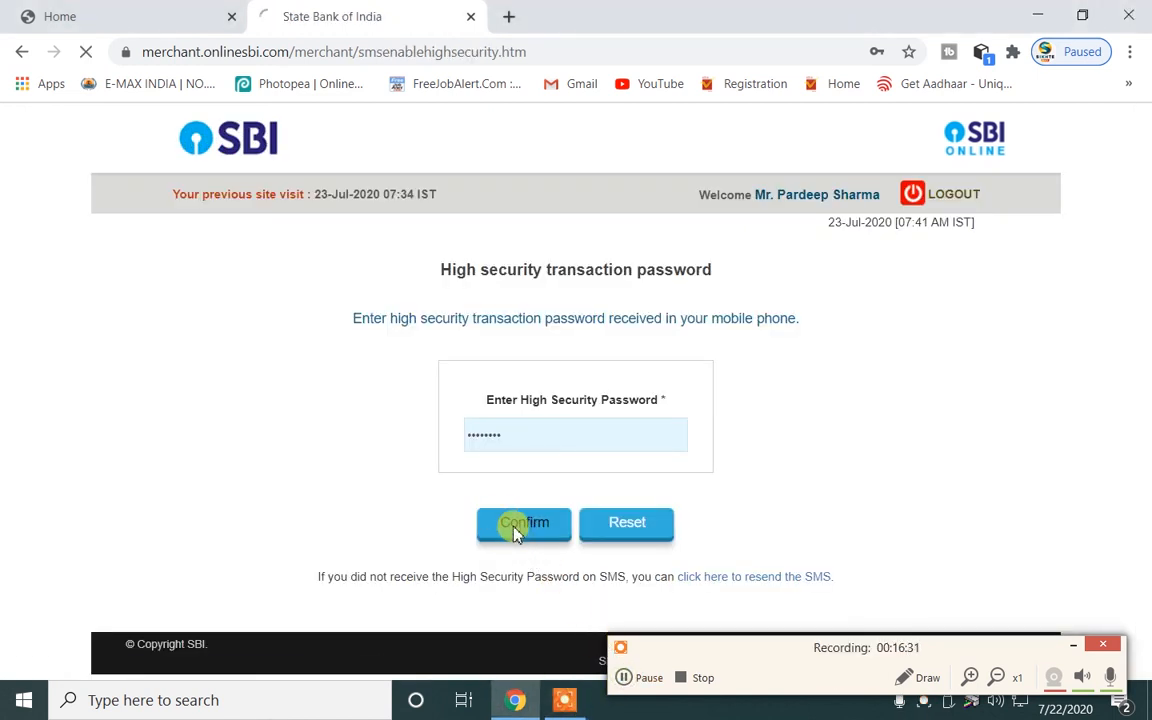
scroll(459, 487, down, 3)
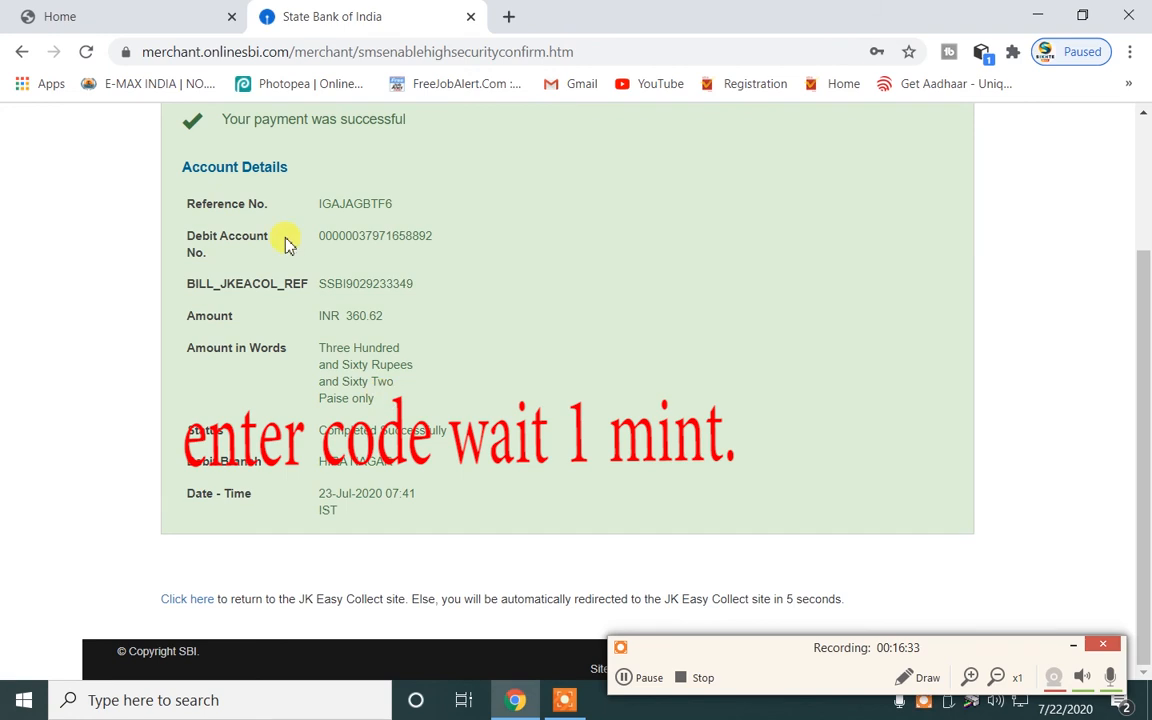
scroll(290, 241, up, 2)
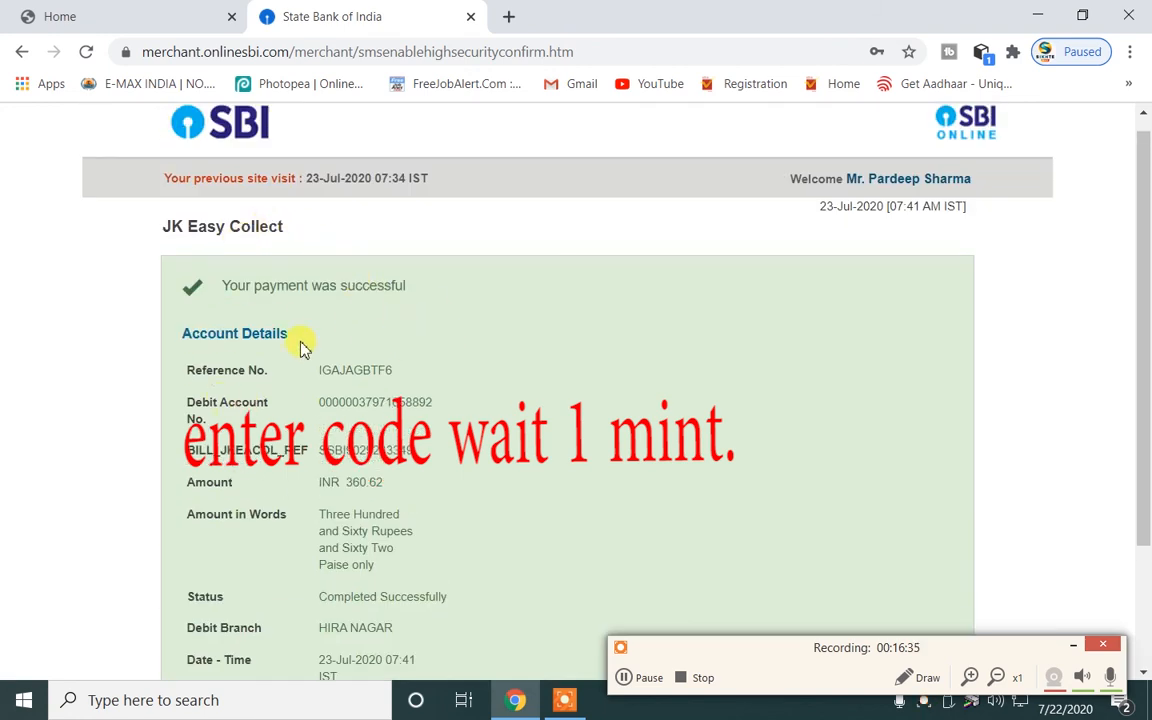
scroll(504, 366, down, 2)
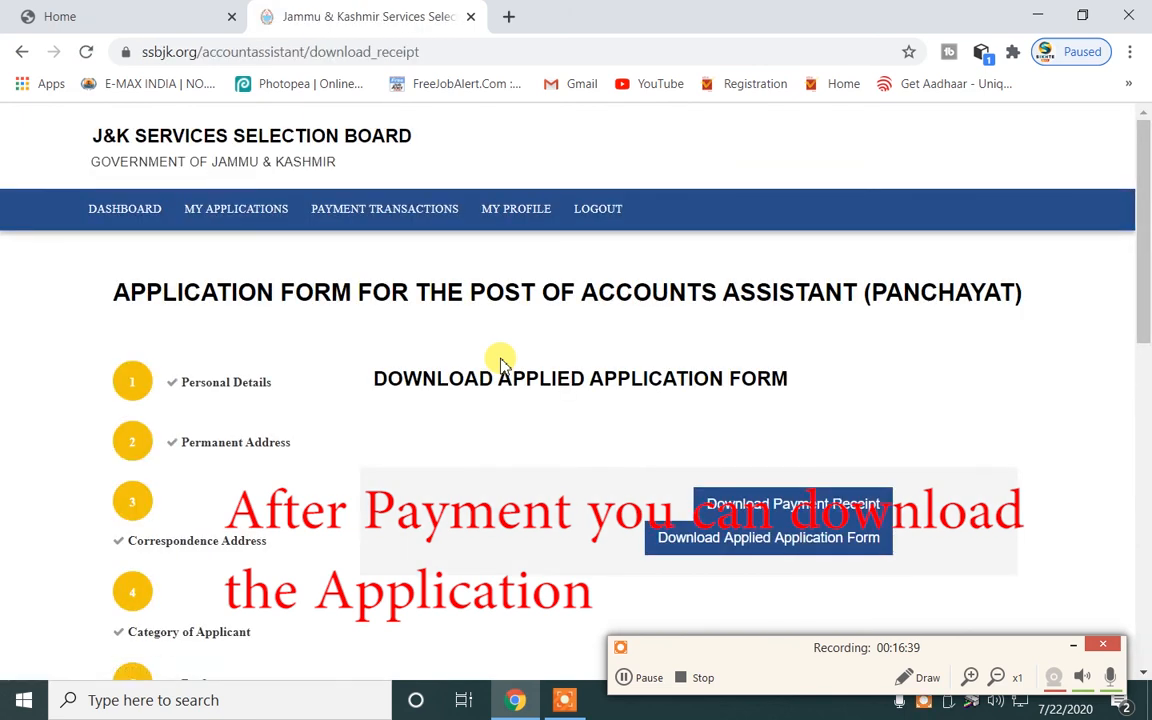
Download the applied Accounts Assistant form as application (16).pdf and open it in Chrome's viewer.
scroll(512, 390, down, 2)
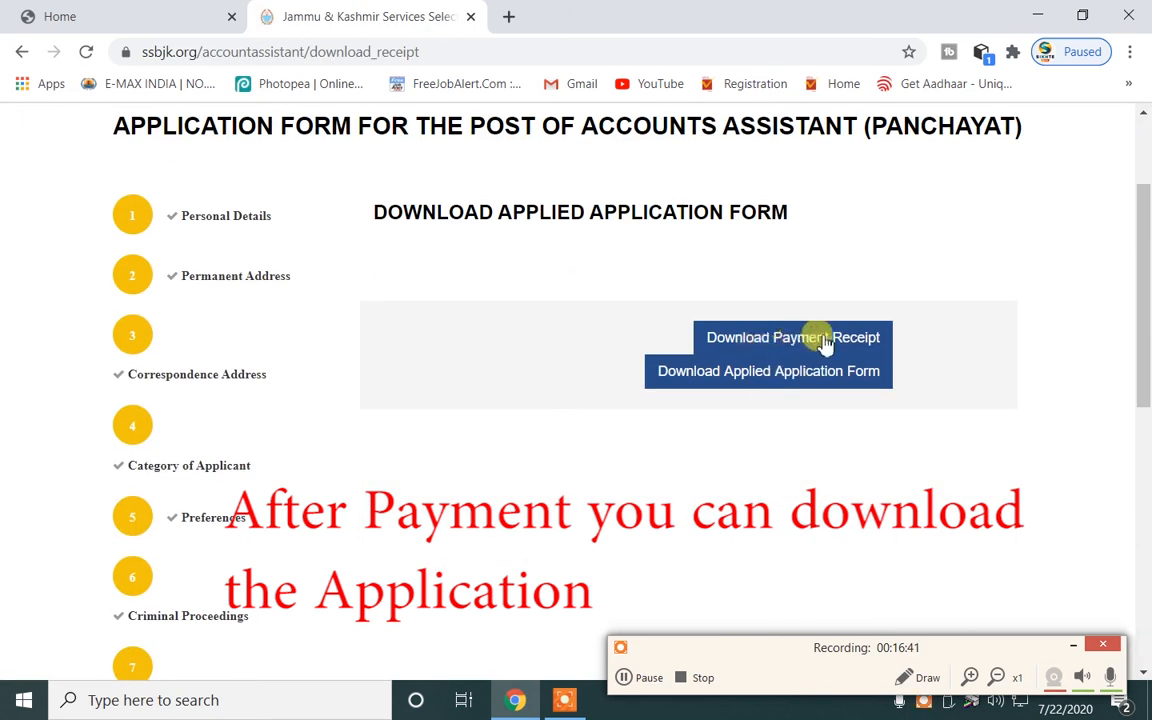
click(782, 378)
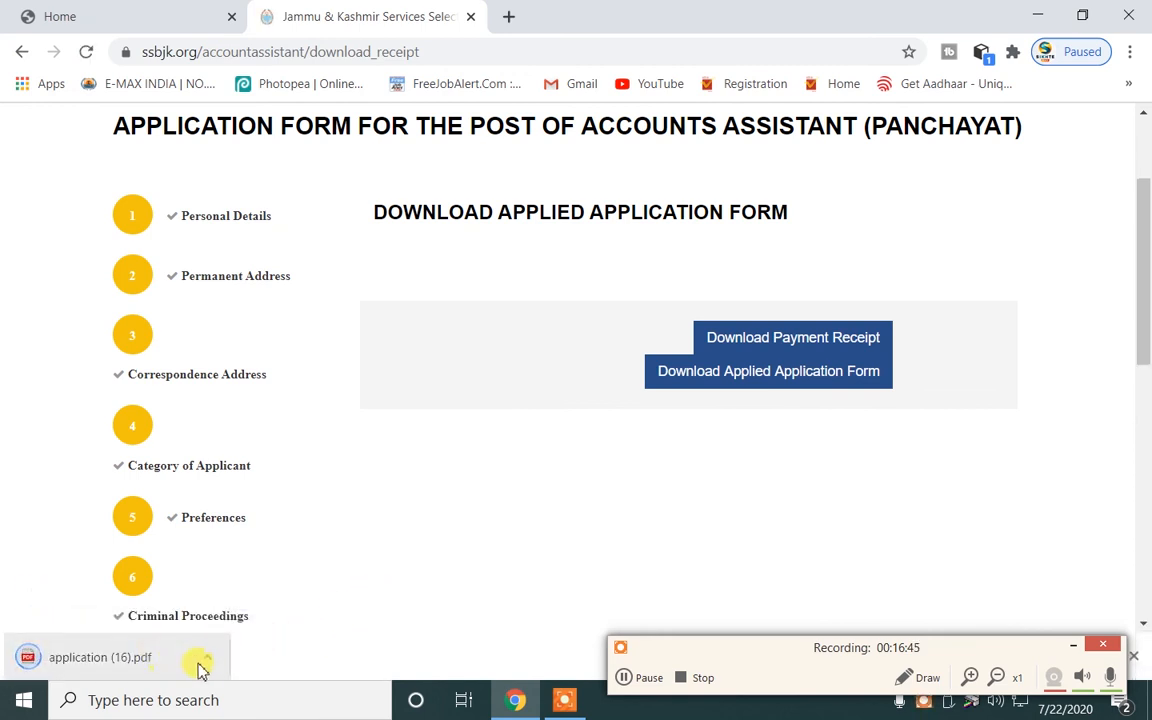
click(212, 659)
click(222, 505)
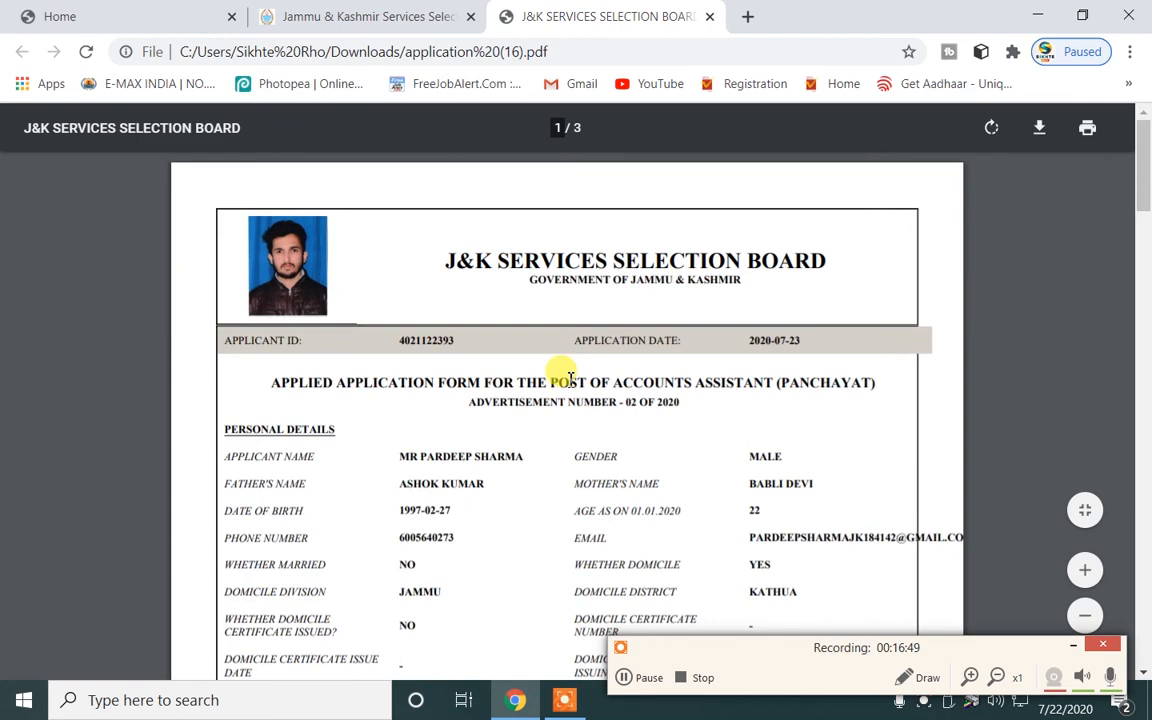
scroll(565, 380, down, 6)
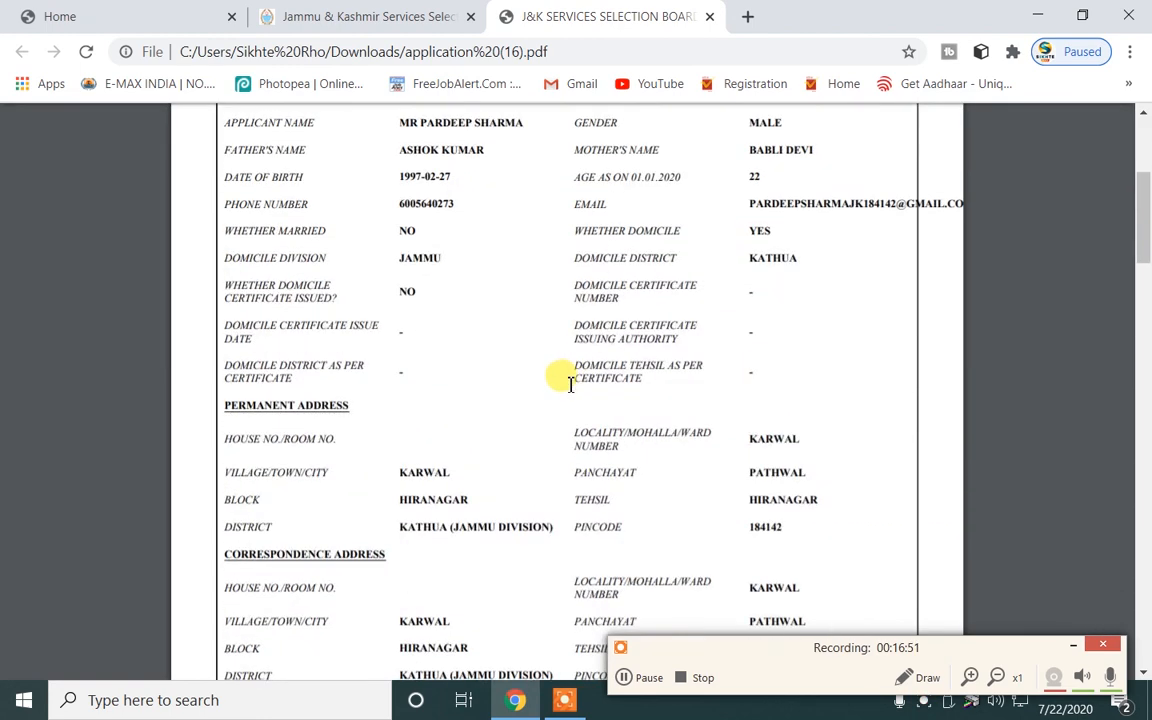
scroll(569, 388, up, 3)
scroll(571, 386, down, 12)
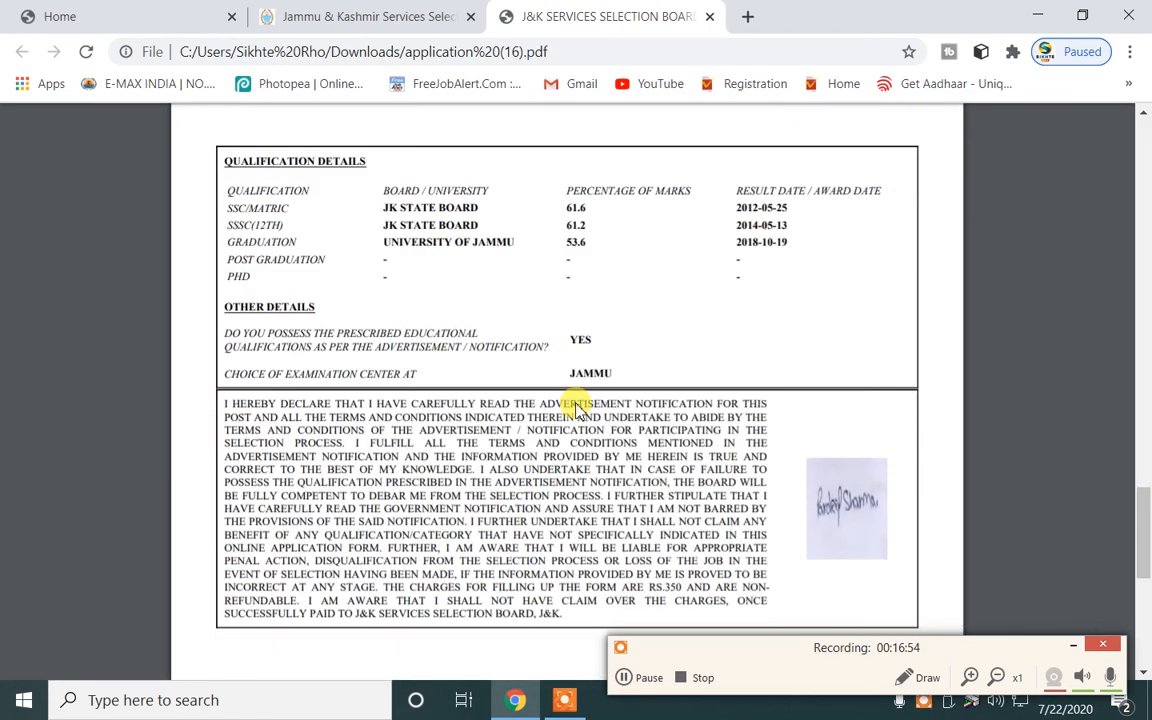
scroll(577, 410, down, 5)
scroll(577, 410, up, 10)
scroll(577, 410, down, 2)
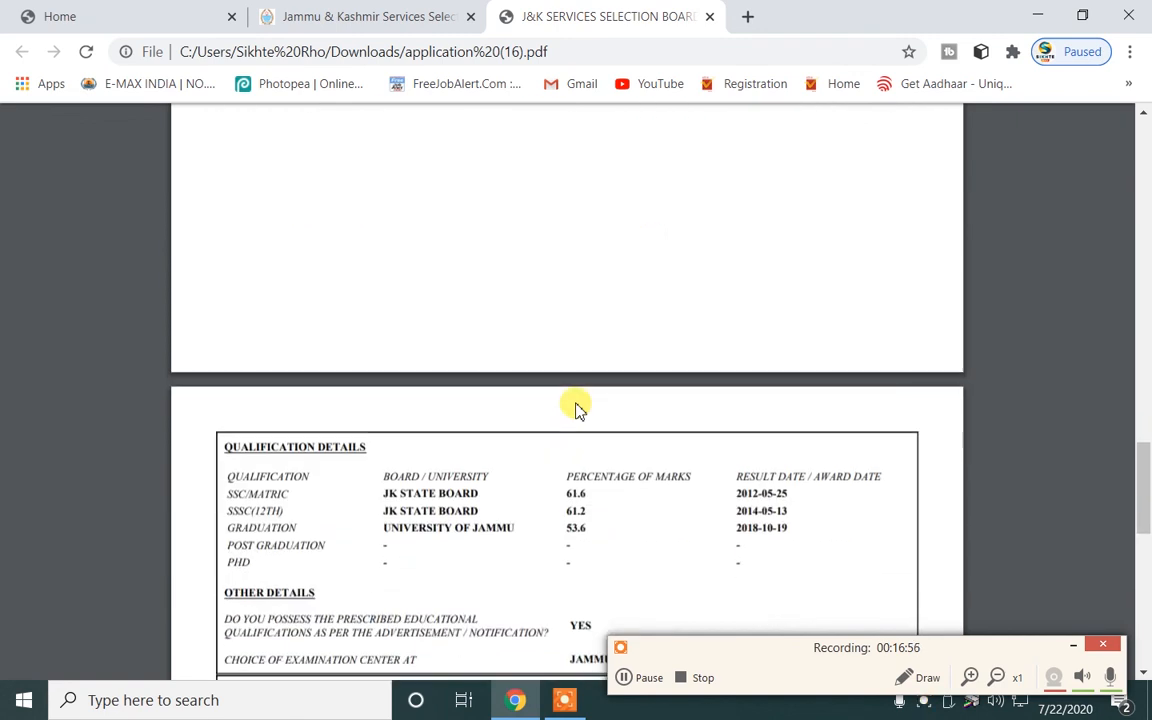
scroll(577, 405, up, 10)
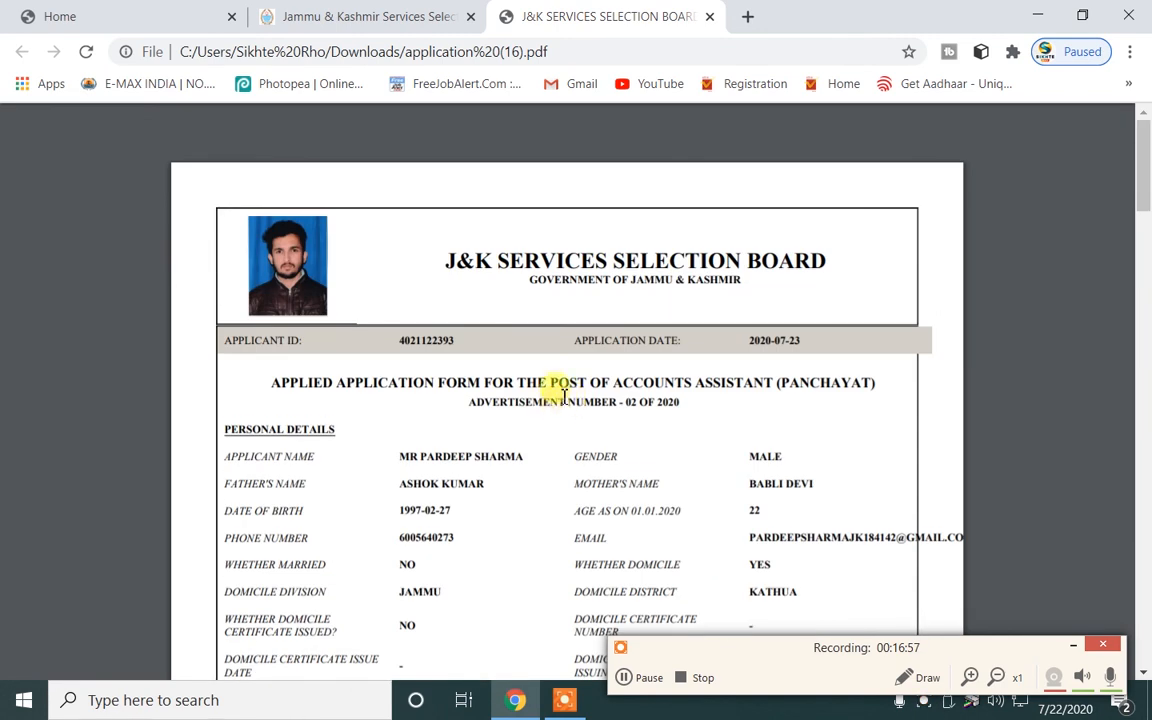